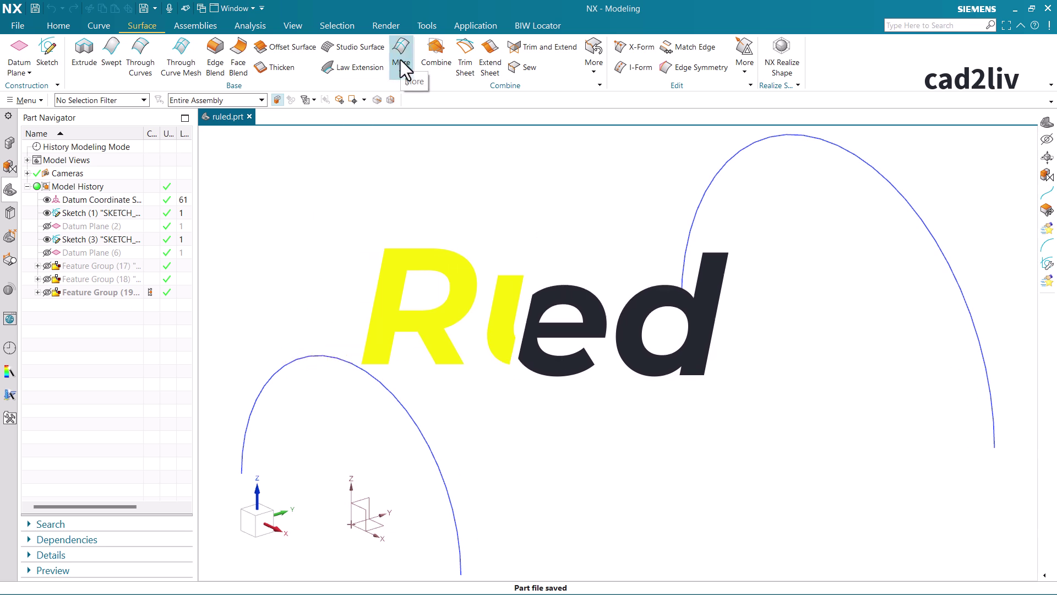
pyautogui.click(401, 60)
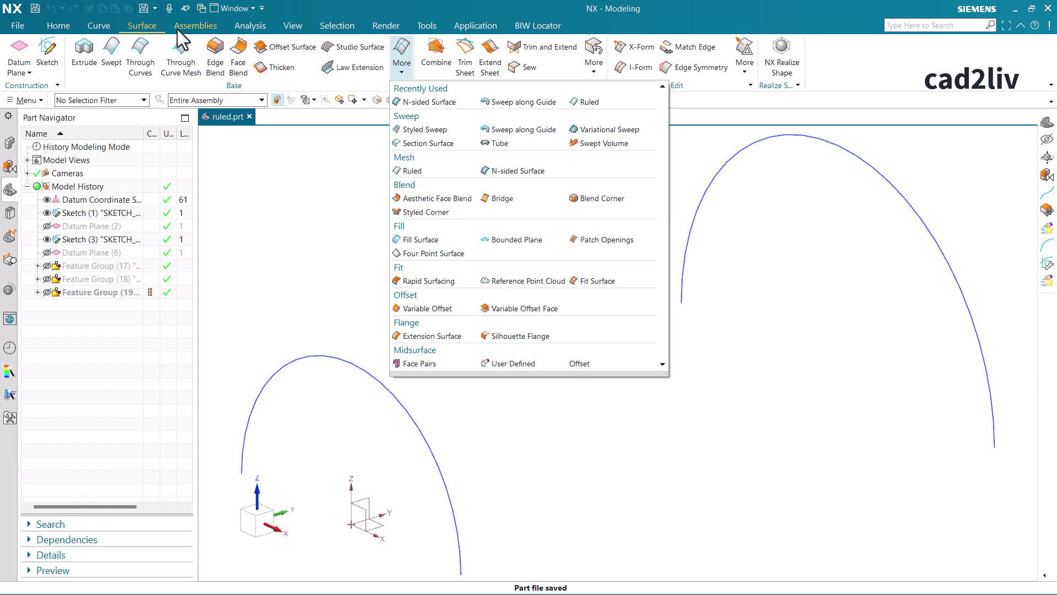
pyautogui.click(152, 24)
pyautogui.click(401, 69)
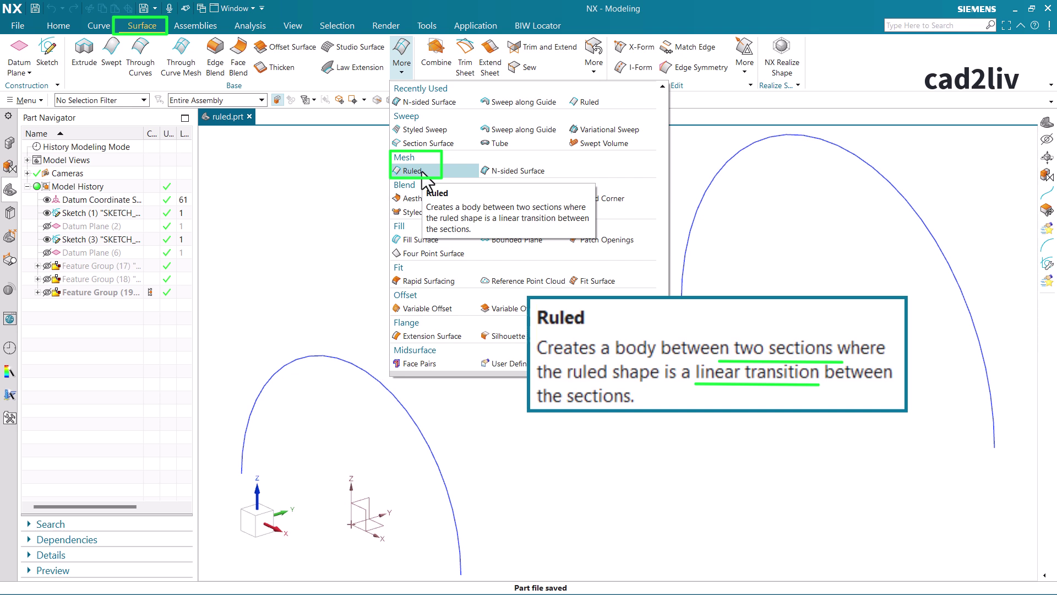
pyautogui.click(332, 191)
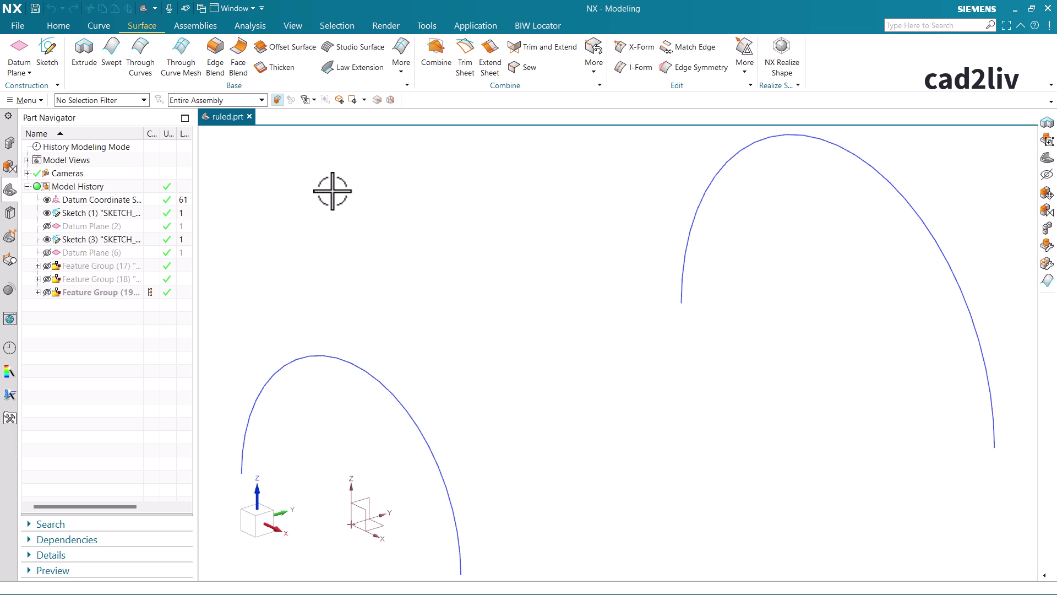
pyautogui.scroll(2, 439, 224)
pyautogui.scroll(-4, 439, 223)
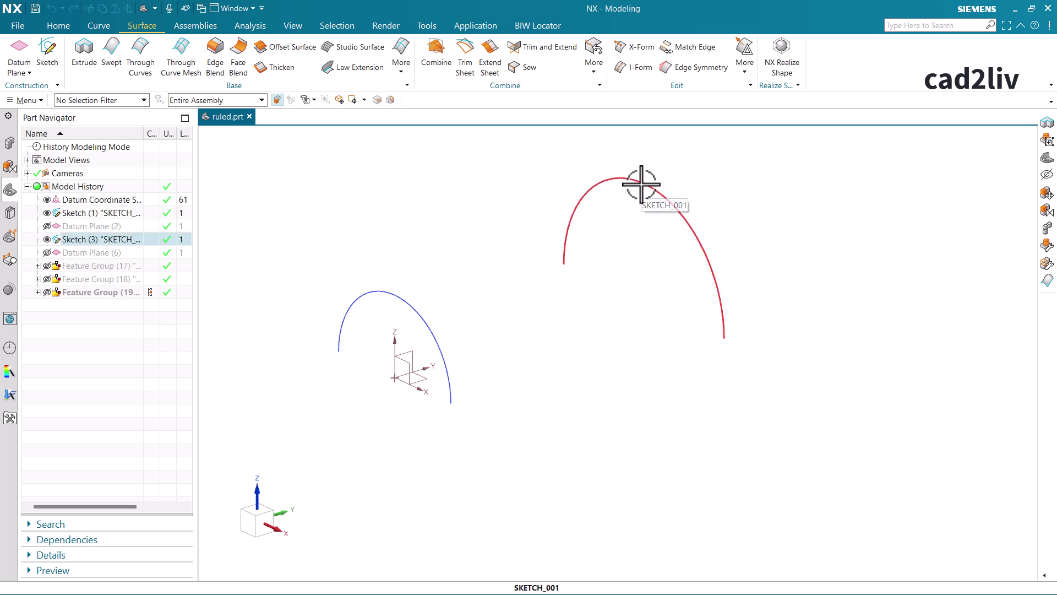
# Start a Ruled surface with the small arc as Section 1 and the large arc as Section 2, both picked near their front ends.
pyautogui.click(403, 66)
pyautogui.click(424, 167)
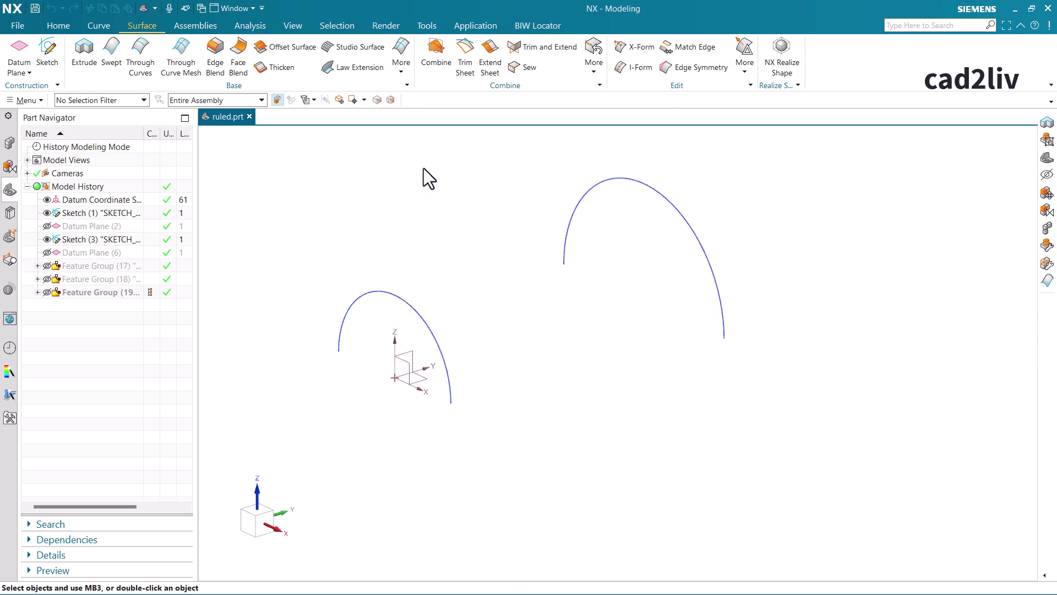
pyautogui.moveTo(269, 157); pyautogui.dragTo(190, 136)
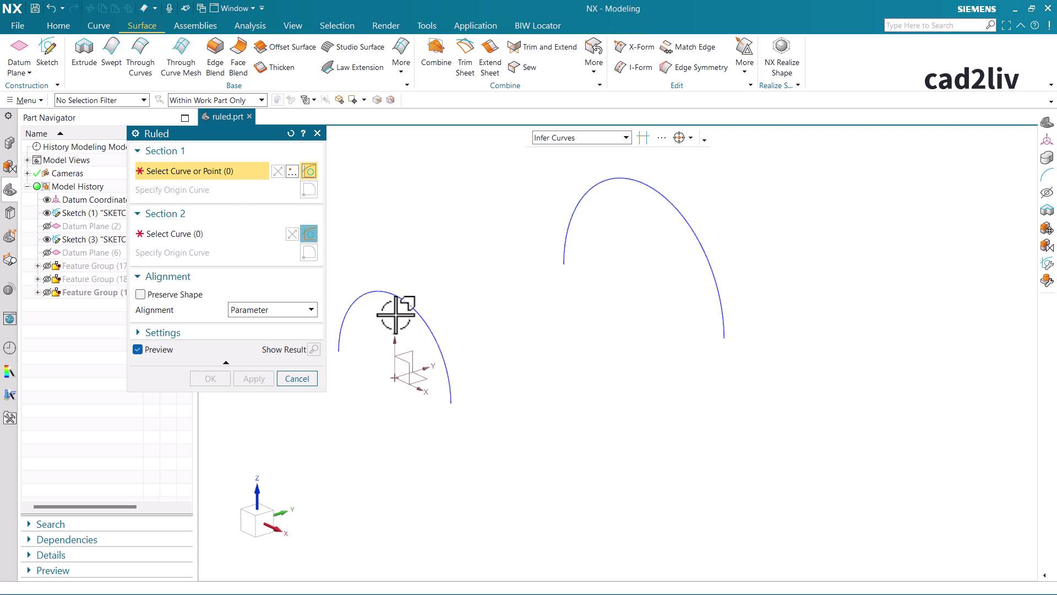
pyautogui.click(451, 388)
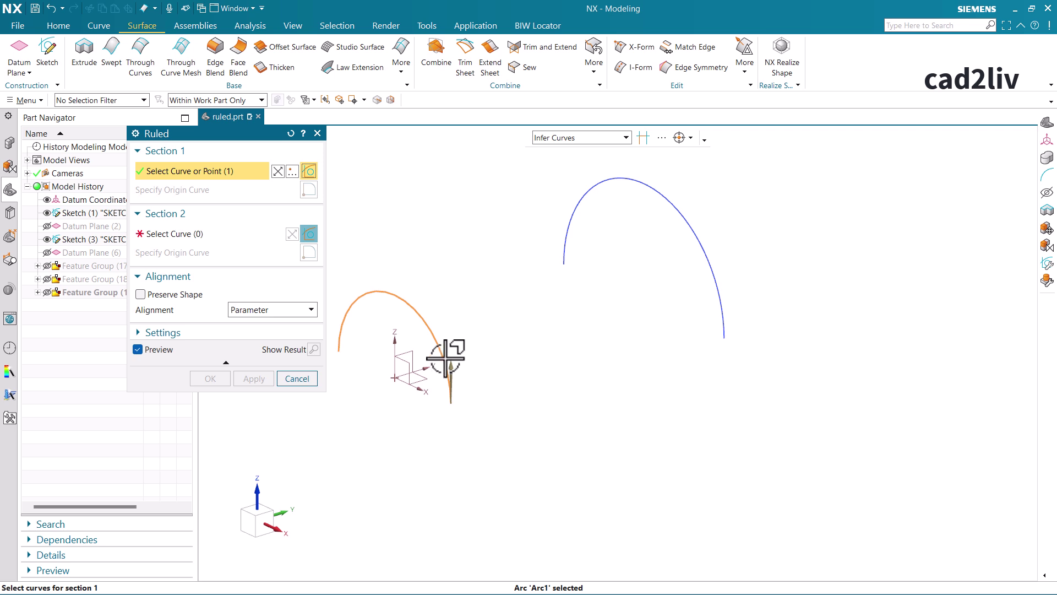
pyautogui.middleClick(646, 321)
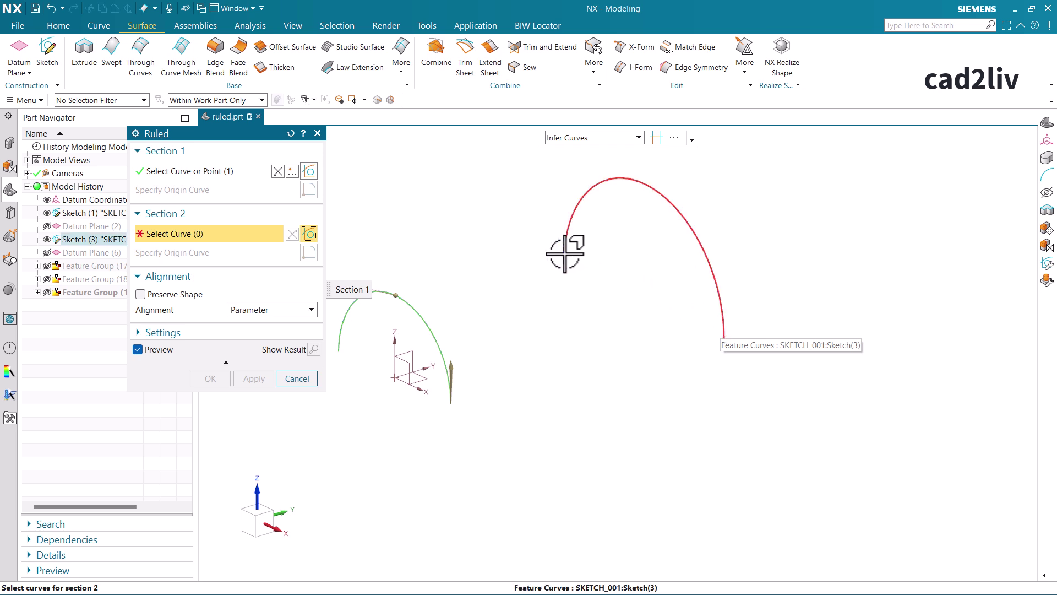
pyautogui.click(725, 320)
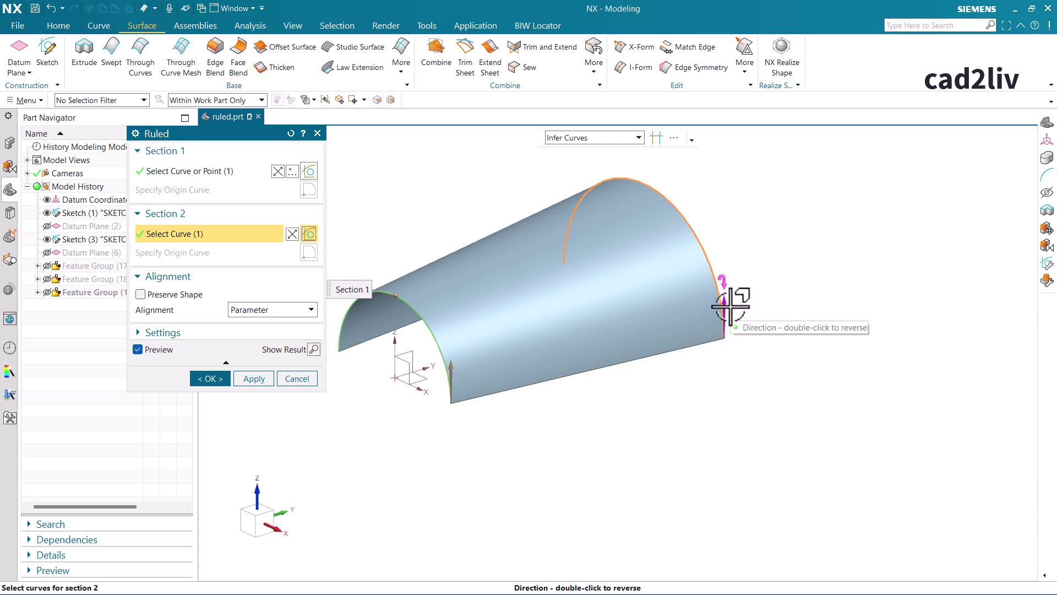
# Reverse the Section 2 direction as a test and flip it back to match Section 1.
pyautogui.doubleClick(725, 324)
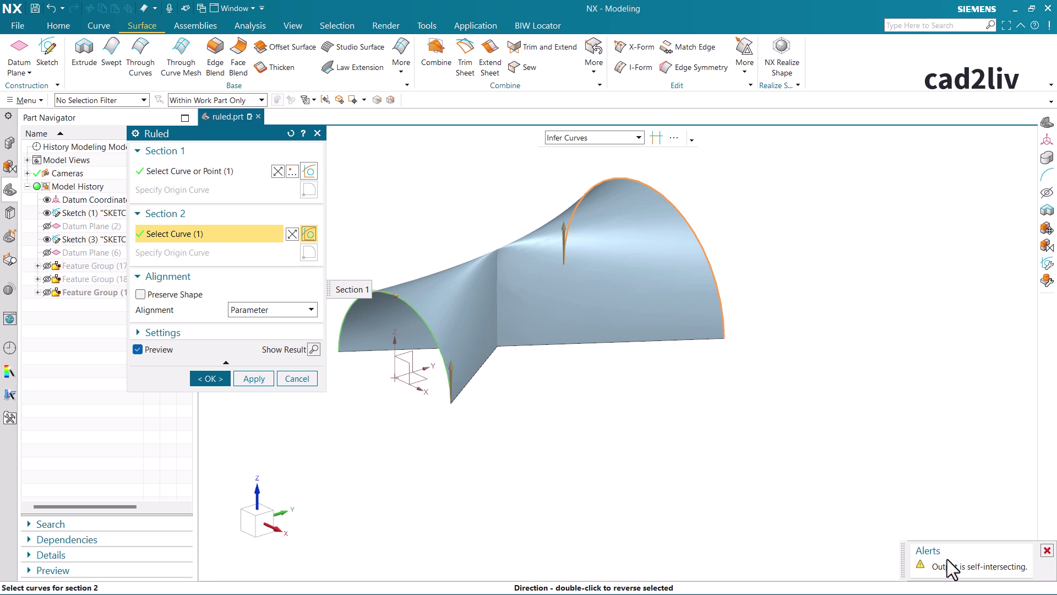
pyautogui.doubleClick(568, 231)
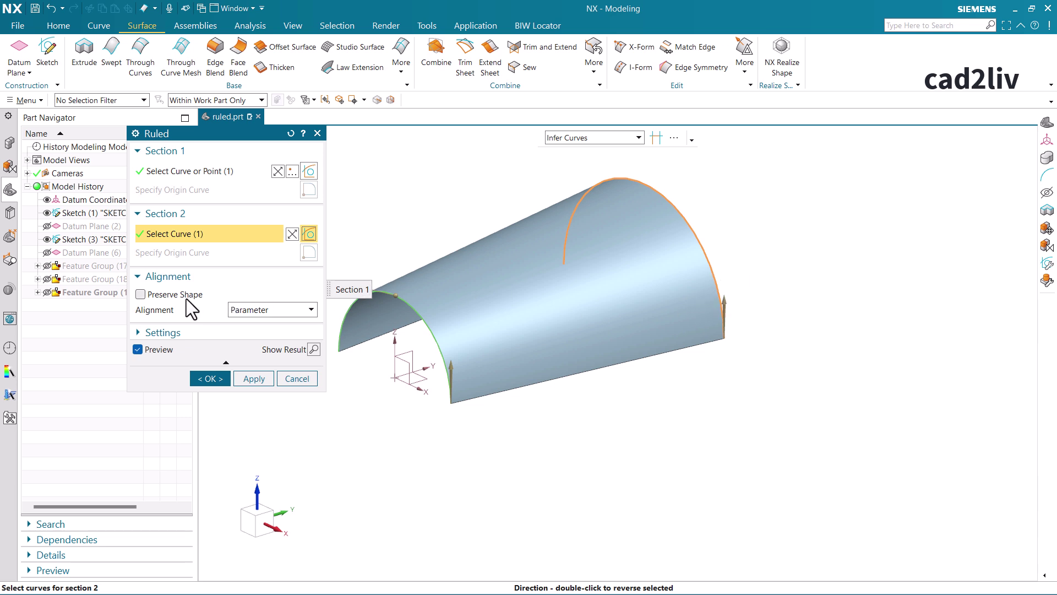
# Try the Arc Length and By Points alignments, moving an alignment point along the Section 1 arc close to its front end.
pyautogui.click(234, 311)
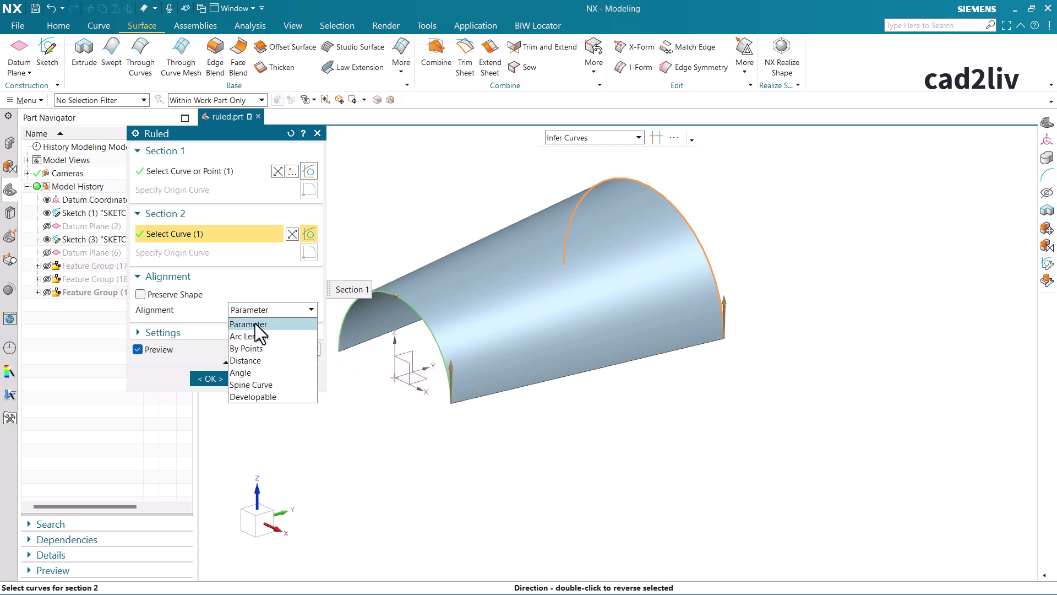
pyautogui.click(275, 336)
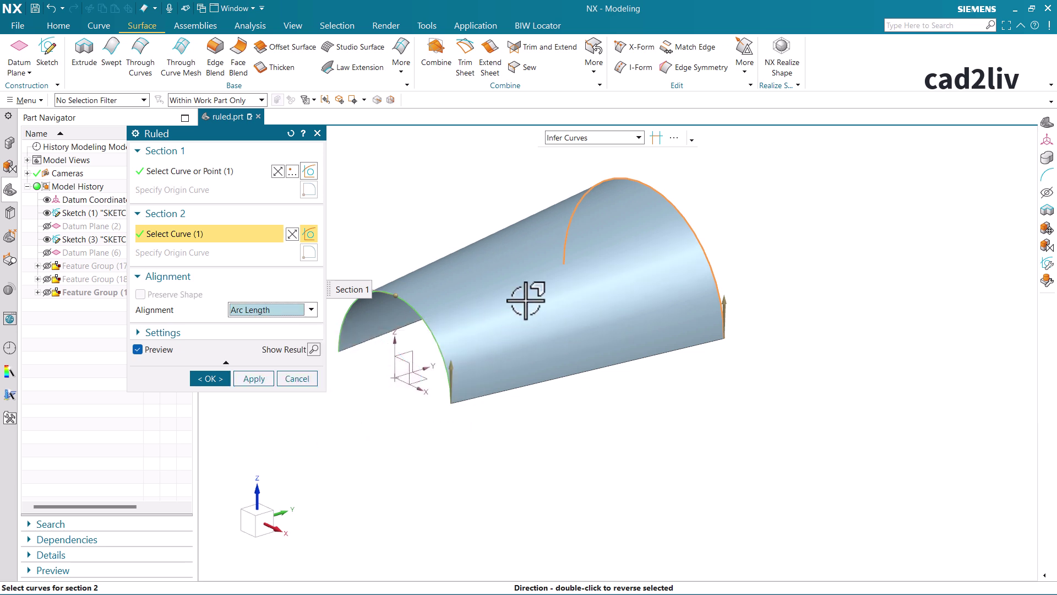
pyautogui.click(272, 311)
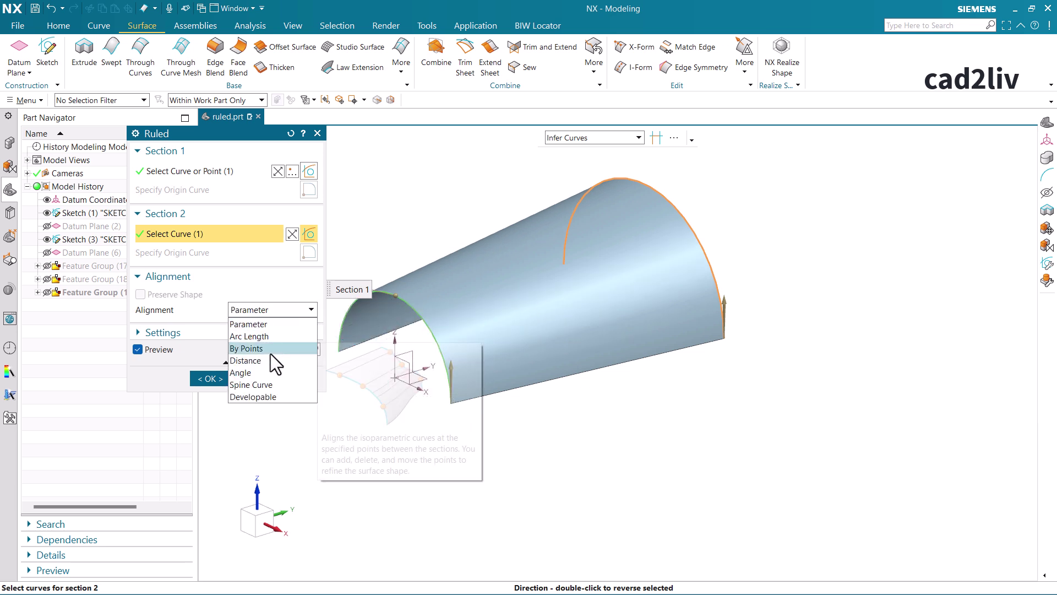
pyautogui.click(270, 353)
pyautogui.scroll(-3, 526, 359)
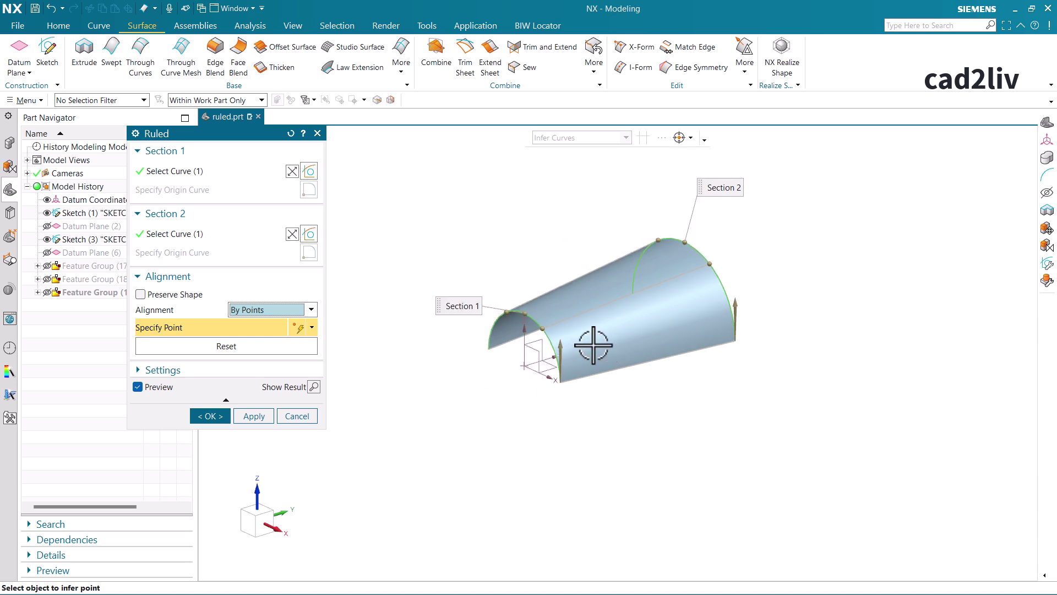
pyautogui.scroll(5, 545, 312)
pyautogui.click(547, 340)
pyautogui.moveTo(557, 354); pyautogui.dragTo(572, 407)
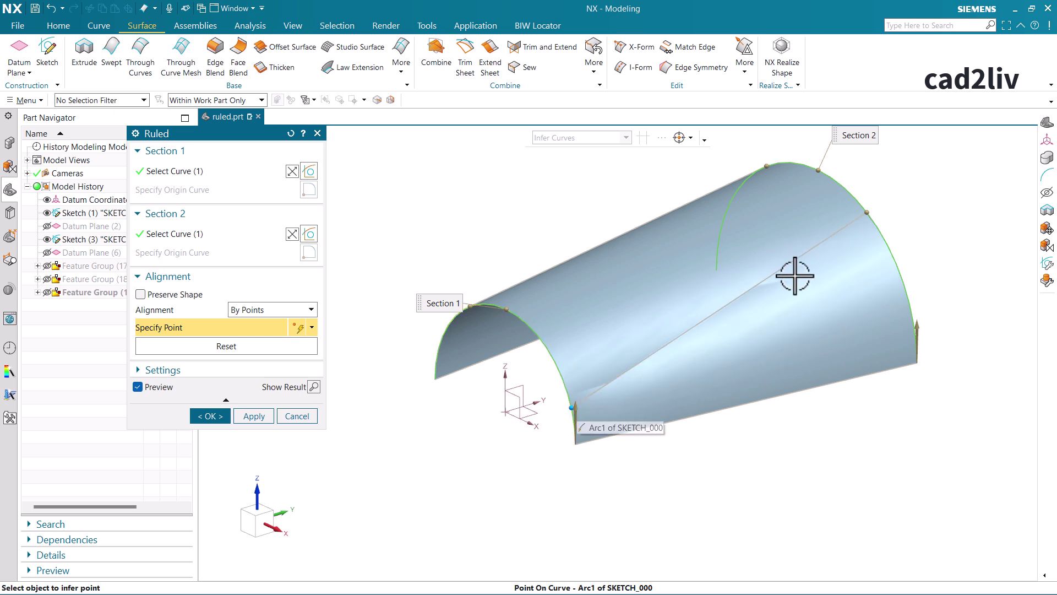
# Examine the full result of the ruled surface aligned by points and return to editing it.
pyautogui.click(313, 387)
pyautogui.moveTo(698, 328)
pyautogui.mouseDown(button='middle')
pyautogui.moveTo(696, 302)
pyautogui.moveTo(698, 319)
pyautogui.mouseUp(button='middle')
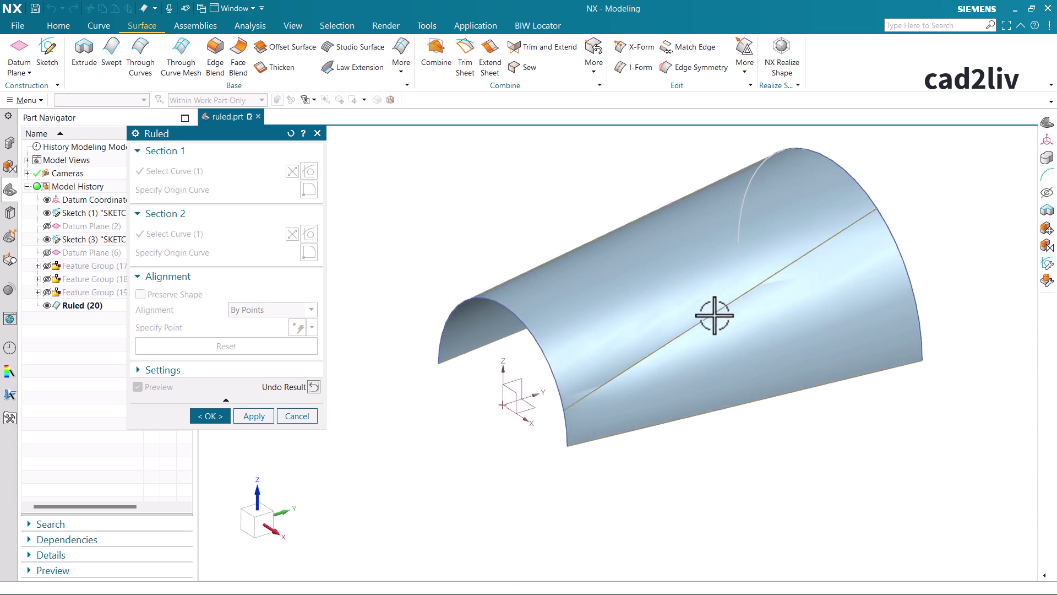
pyautogui.click(313, 386)
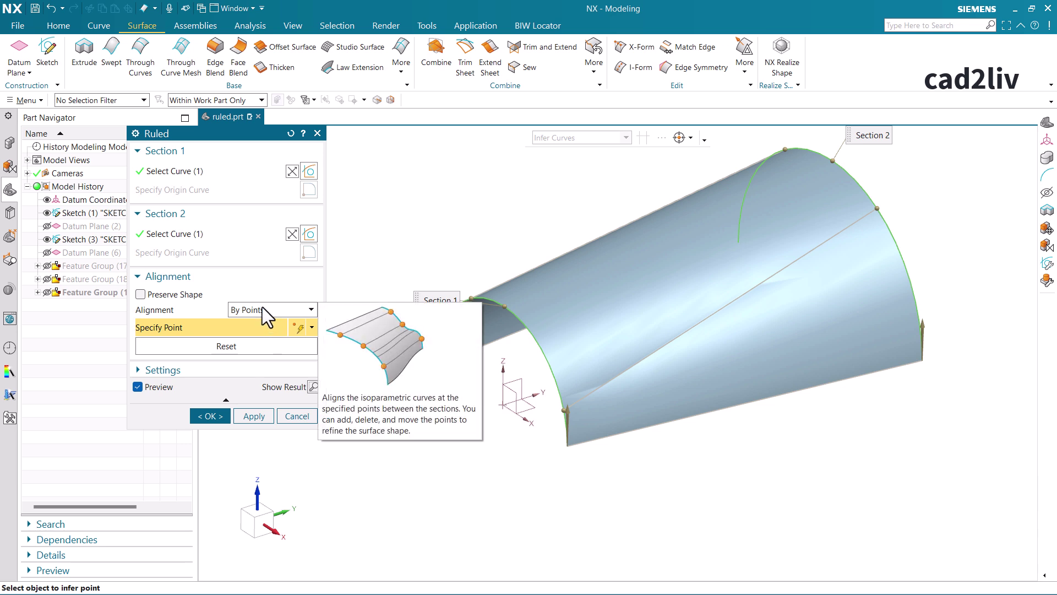
# Set the alignment to Parameter and create the ruled surface between the two arcs.
pyautogui.click(262, 306)
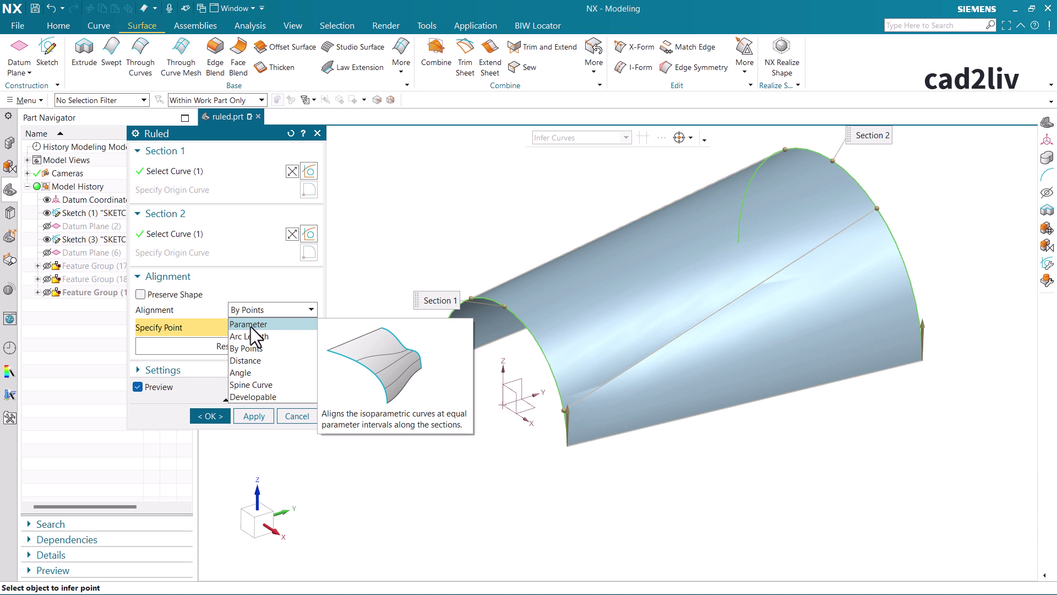
pyautogui.click(245, 325)
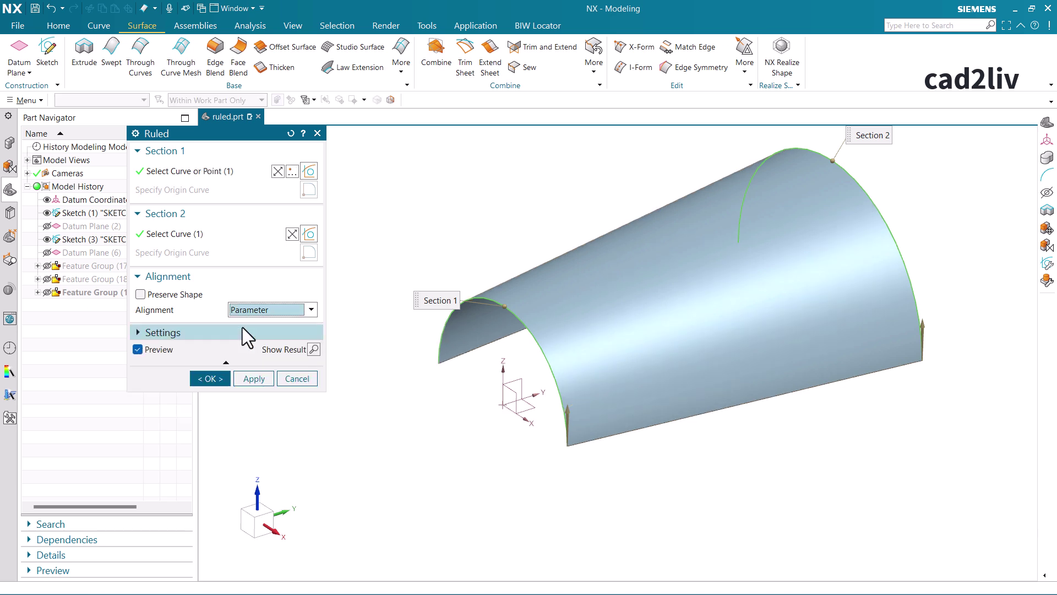
pyautogui.moveTo(619, 347)
pyautogui.mouseDown(button='middle')
pyautogui.moveTo(633, 356)
pyautogui.moveTo(621, 349)
pyautogui.mouseUp(button='middle')
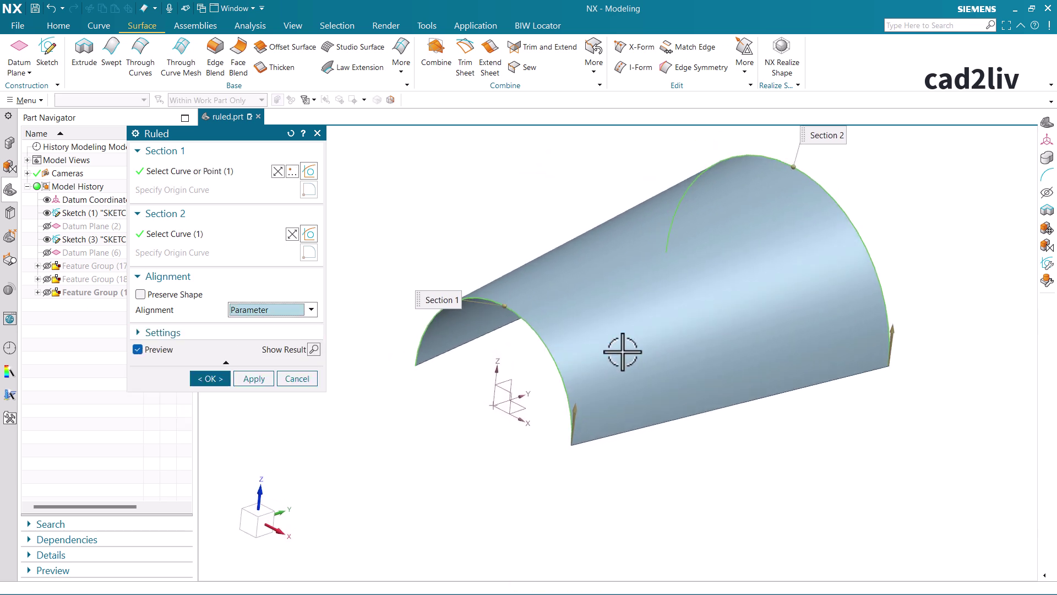
pyautogui.click(209, 379)
pyautogui.hotkey('ctrl', 'f')
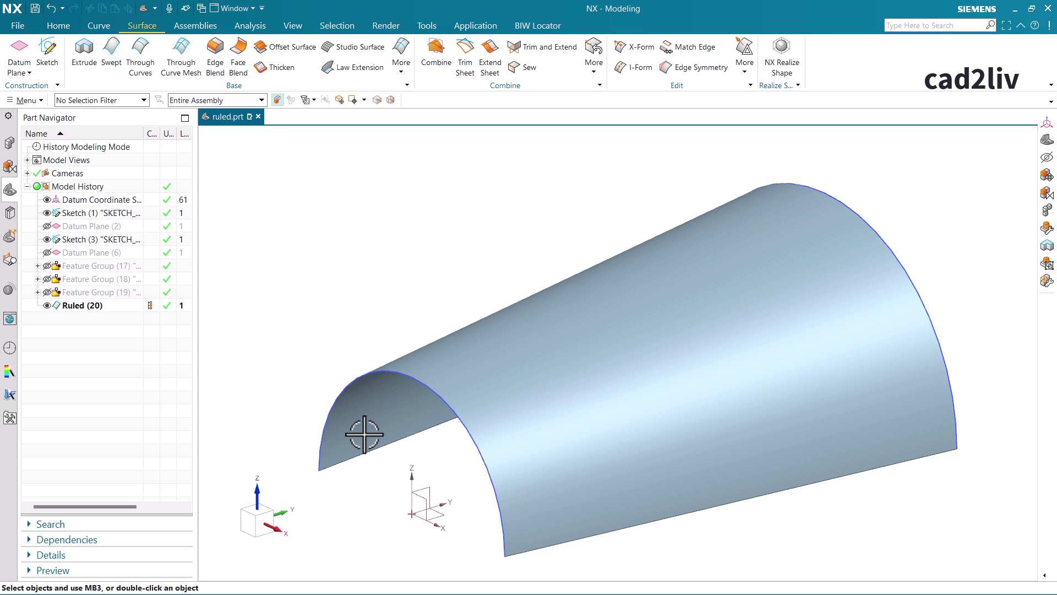
# Change the display color of the ruled surface to purple.
pyautogui.click(505, 393)
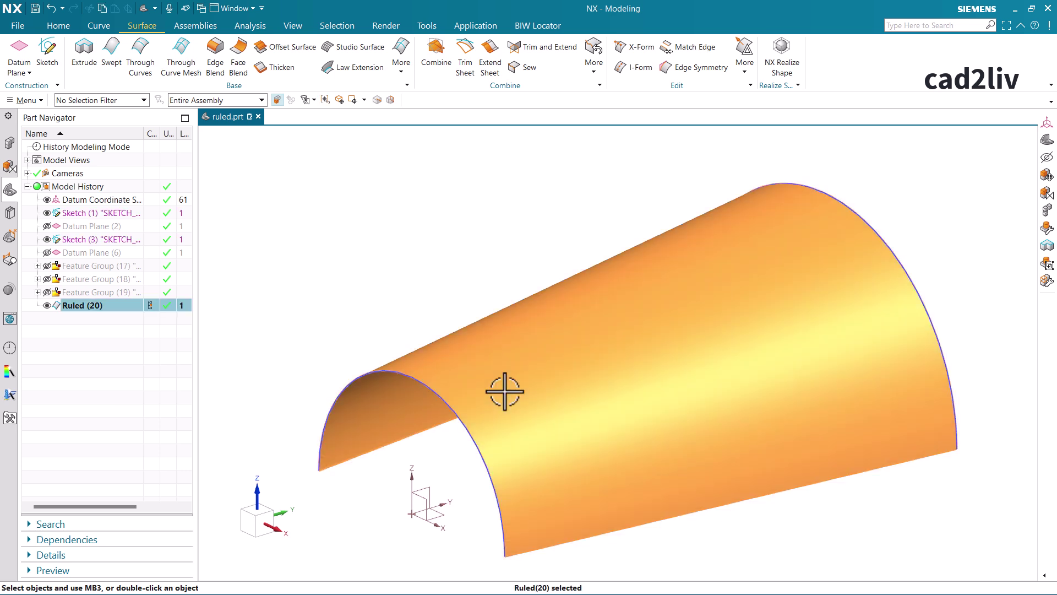
pyautogui.hotkey('ctrl', 'j')
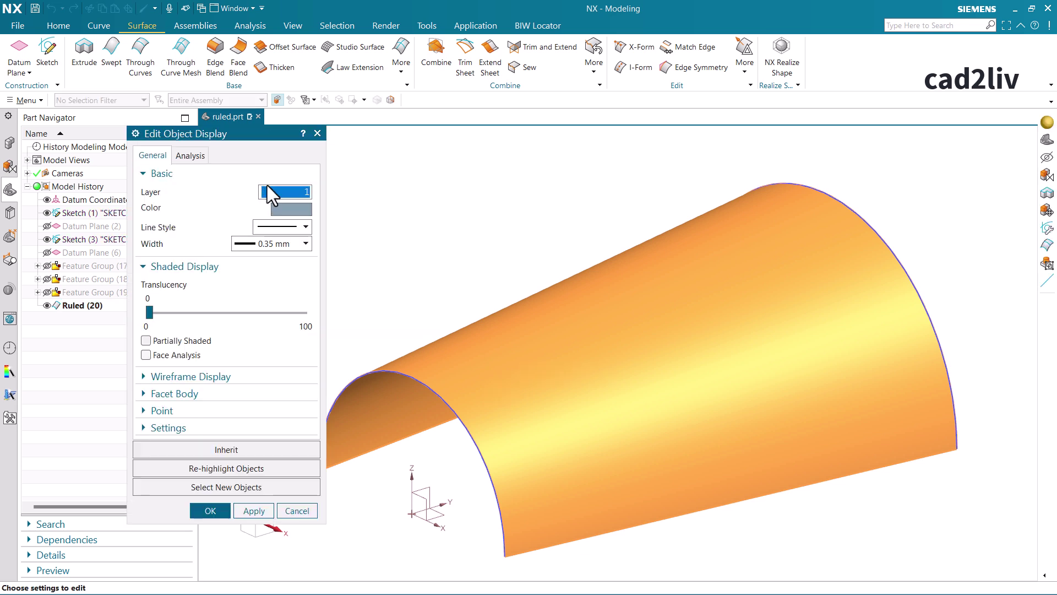
pyautogui.click(292, 209)
pyautogui.click(292, 199)
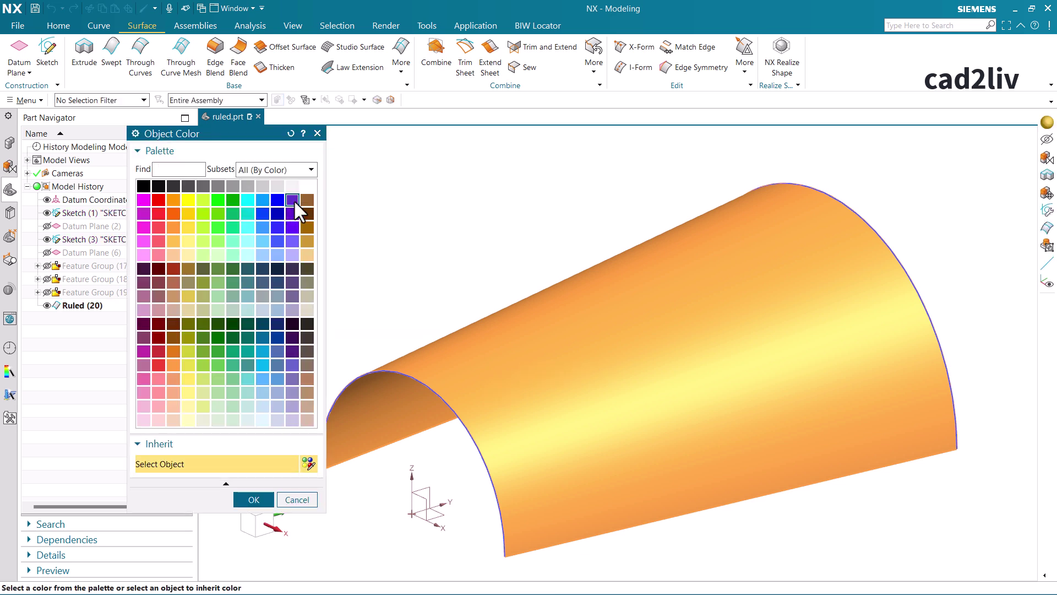
pyautogui.doubleClick(286, 222)
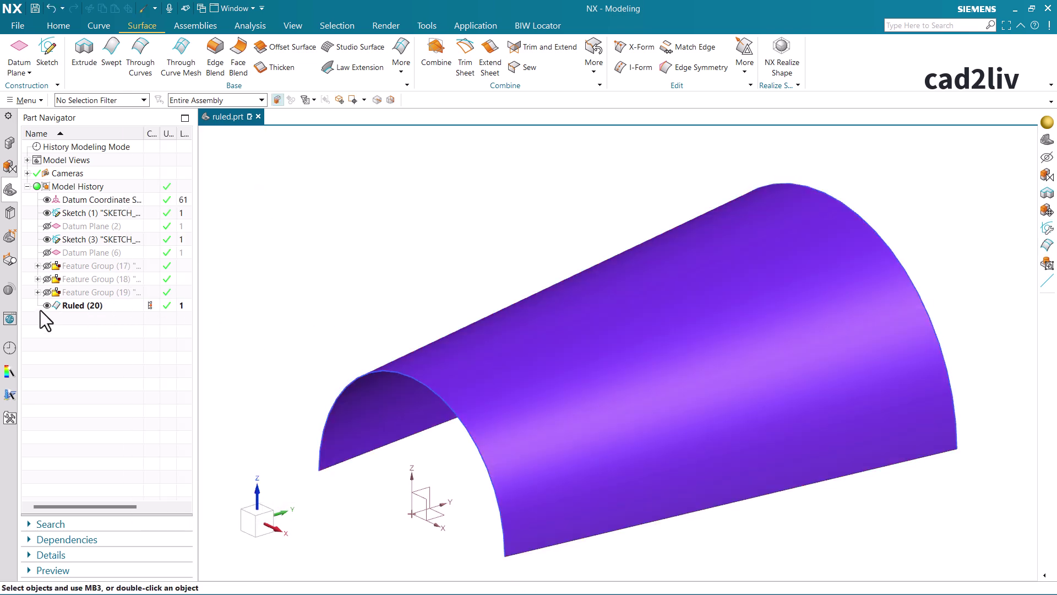
# Hide the ruled surface and rename its feature "basic" in the model history.
pyautogui.click(43, 306)
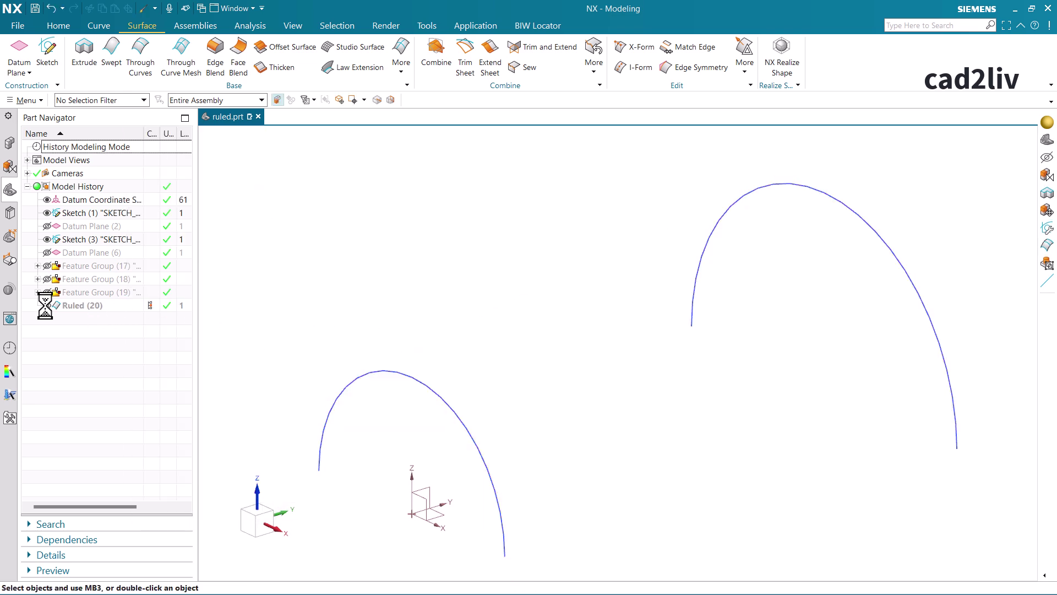
pyautogui.click(82, 309)
pyautogui.click(81, 309)
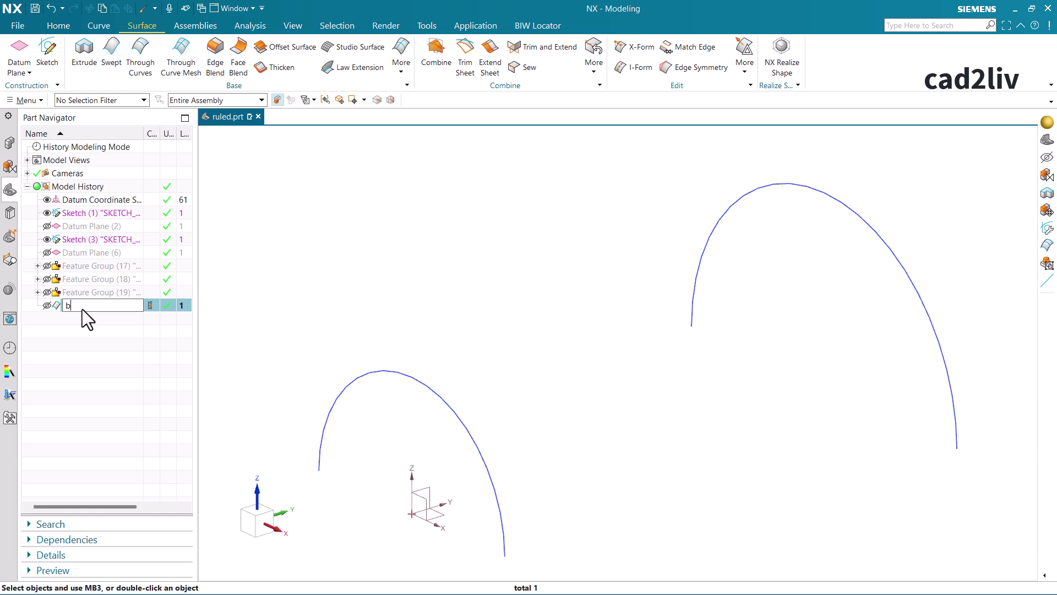
pyautogui.press('Return')
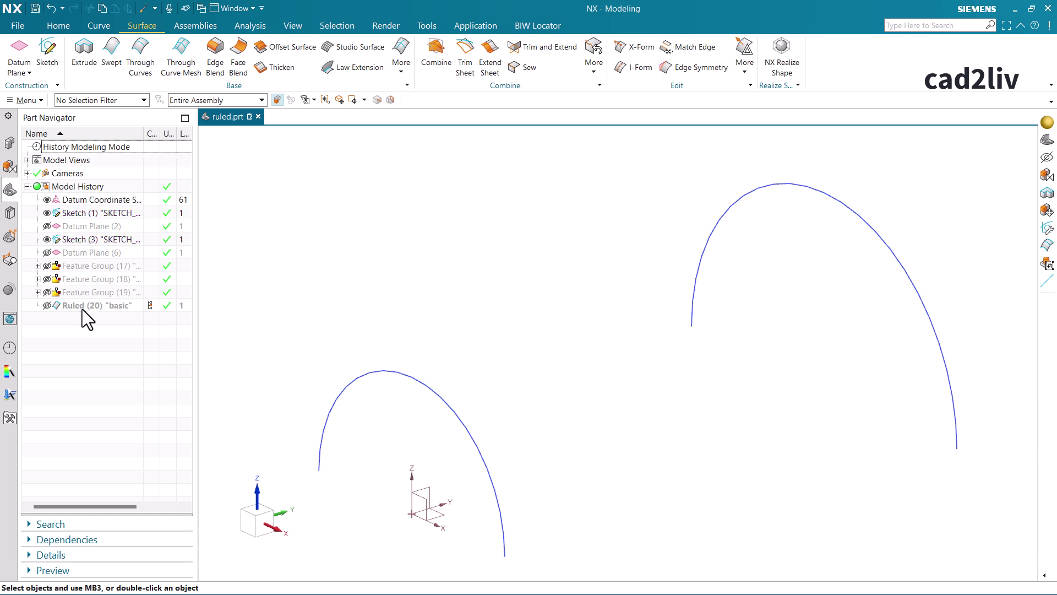
pyautogui.click(92, 309)
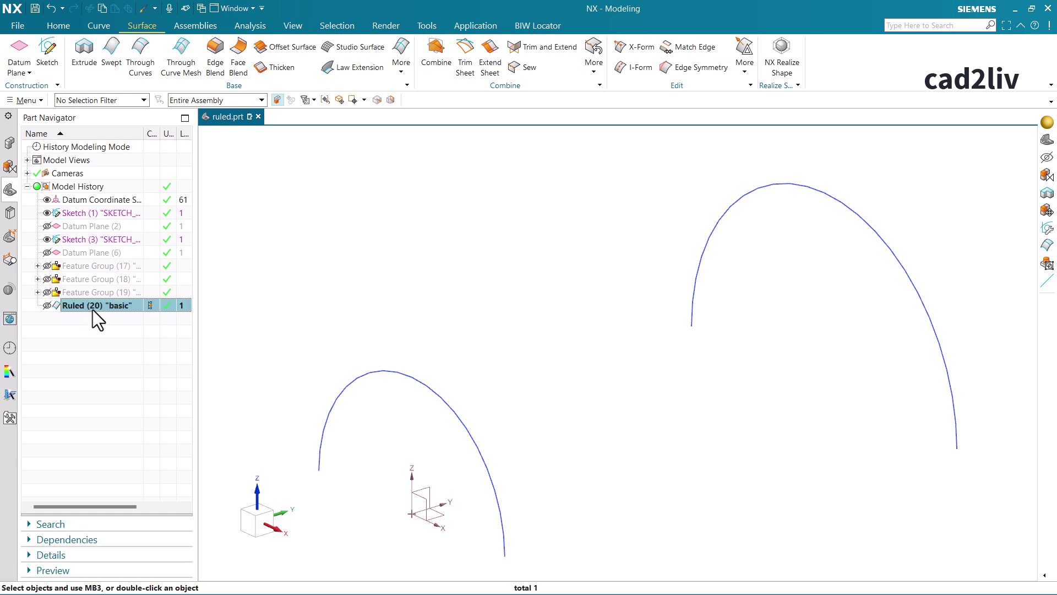
pyautogui.press('F2')
pyautogui.click(324, 310)
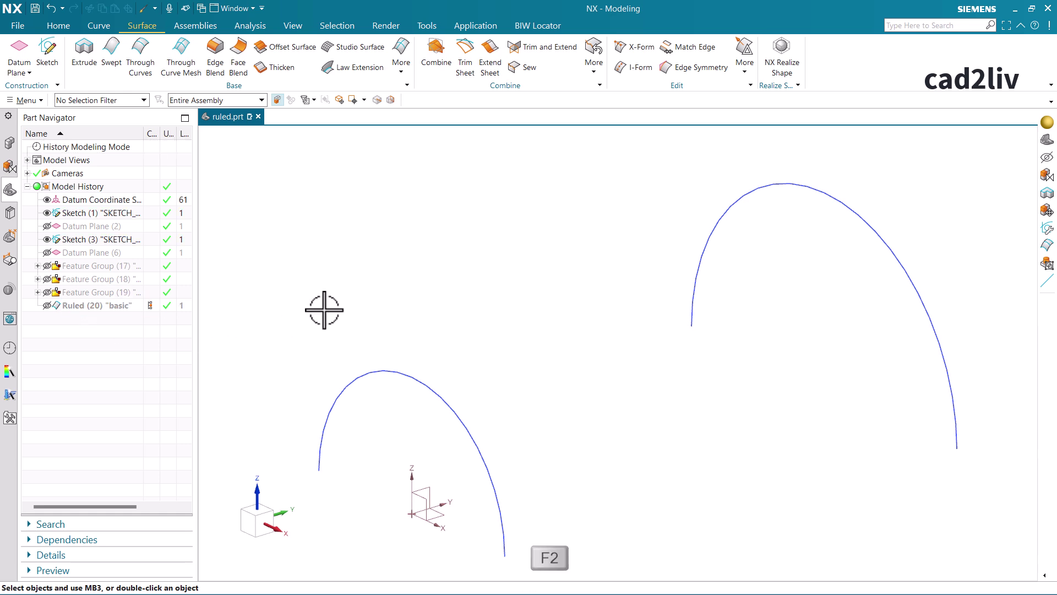
# Show Feature Group (19) so its additional arc sketches appear beside the two original arcs.
pyautogui.scroll(-2, 416, 281)
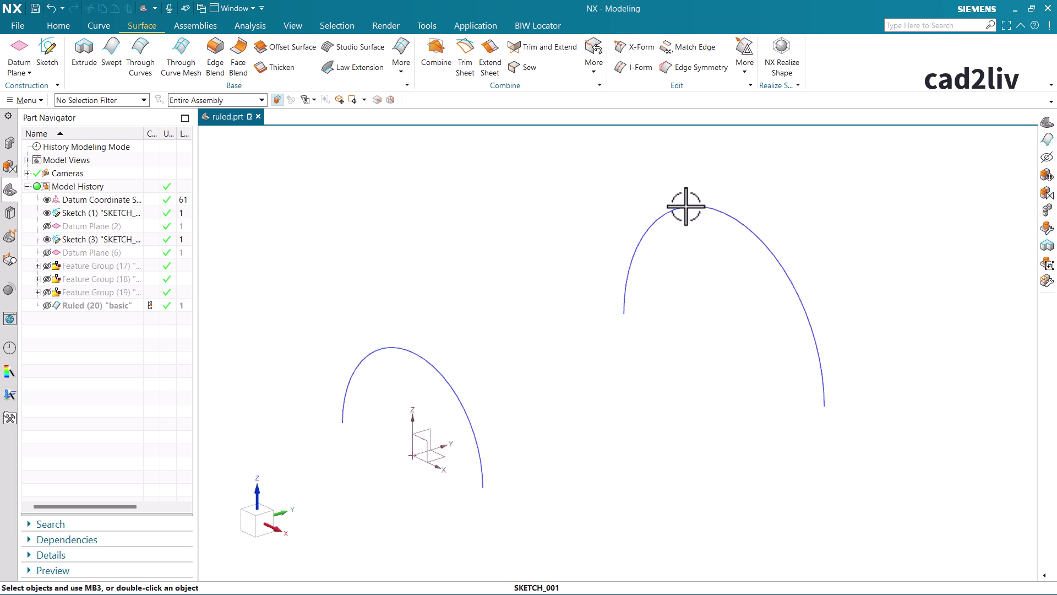
pyautogui.scroll(2, 682, 207)
pyautogui.scroll(3, 514, 338)
pyautogui.scroll(-3, 511, 338)
pyautogui.scroll(-2, 511, 338)
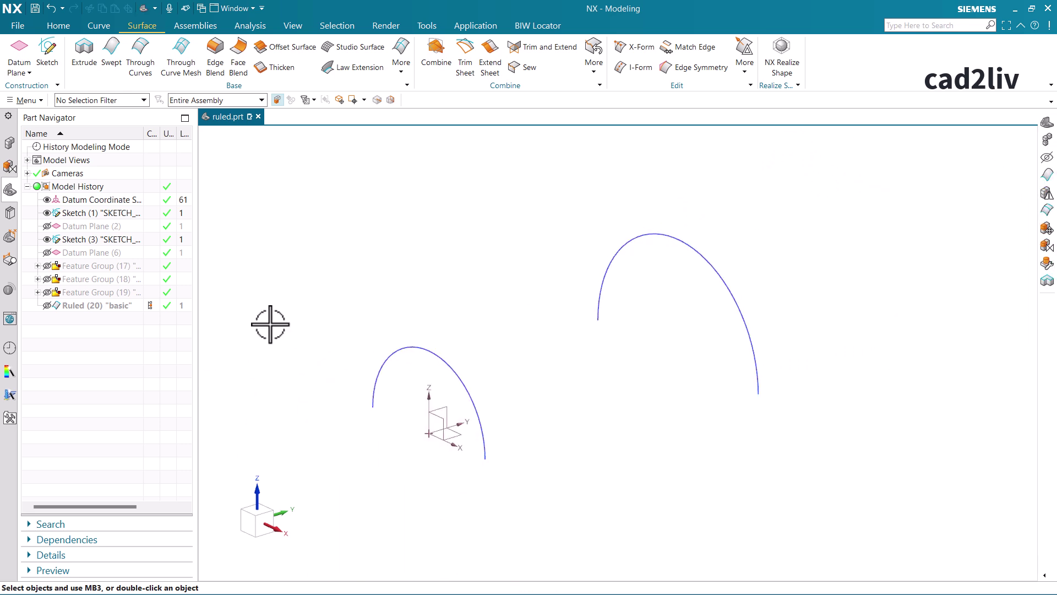
pyautogui.click(46, 292)
pyautogui.scroll(-2, 524, 330)
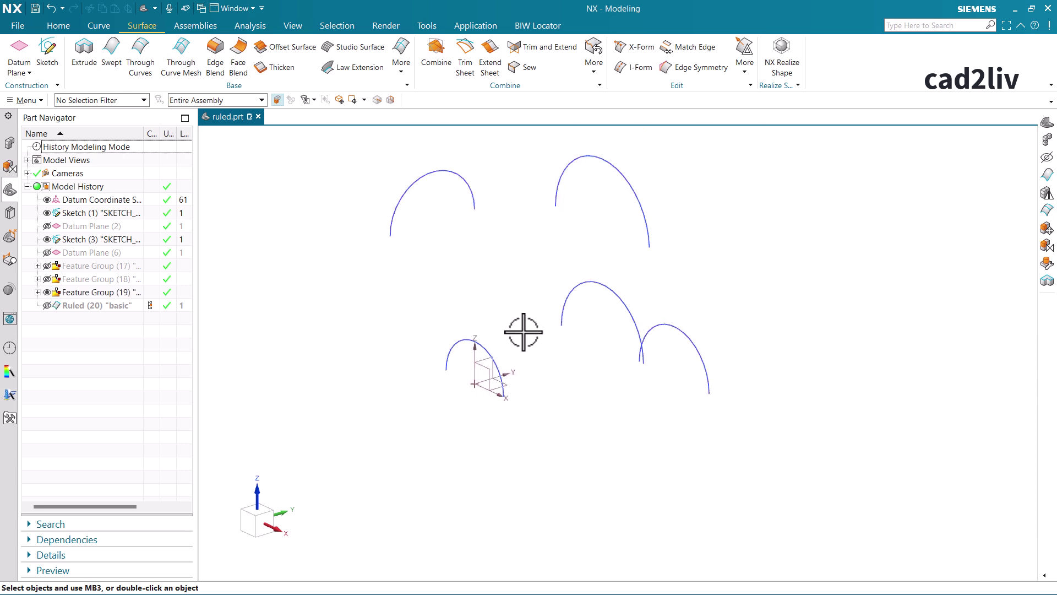
pyautogui.scroll(2, 595, 309)
pyautogui.scroll(-3, 555, 342)
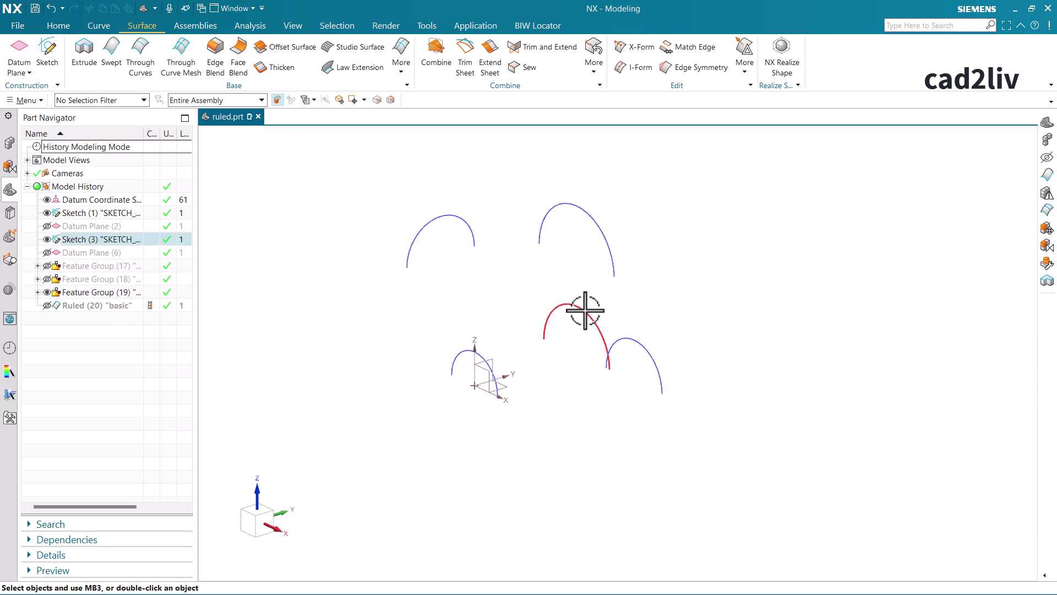
# Create a ruled surface from the arc at the coordinate system to the lower rightmost arc, using the Single Curve rule and Parameter alignment.
pyautogui.scroll(2, 585, 310)
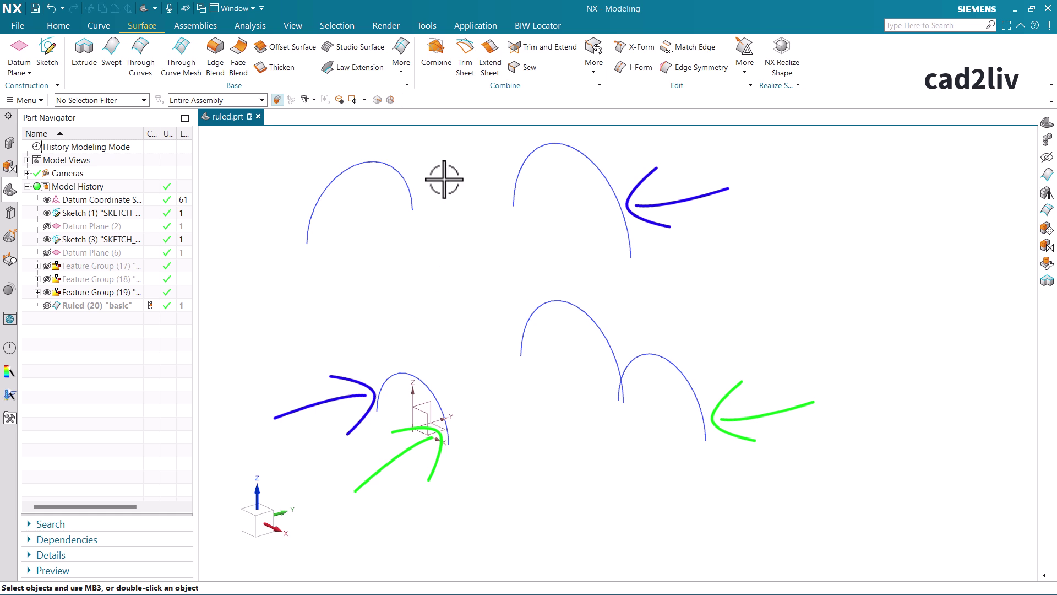
pyautogui.click(404, 74)
pyautogui.click(413, 171)
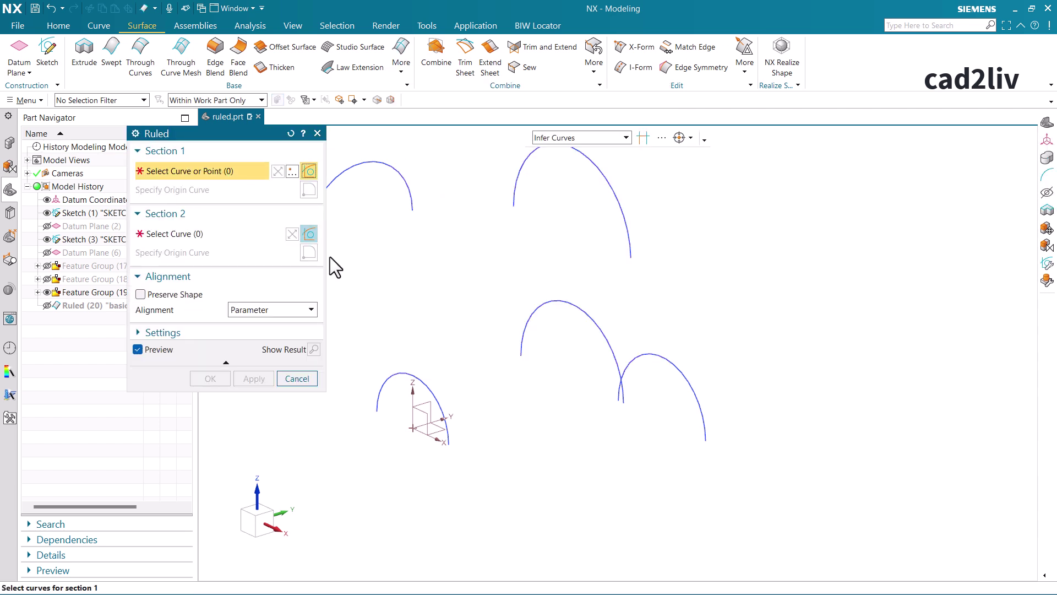
pyautogui.click(435, 389)
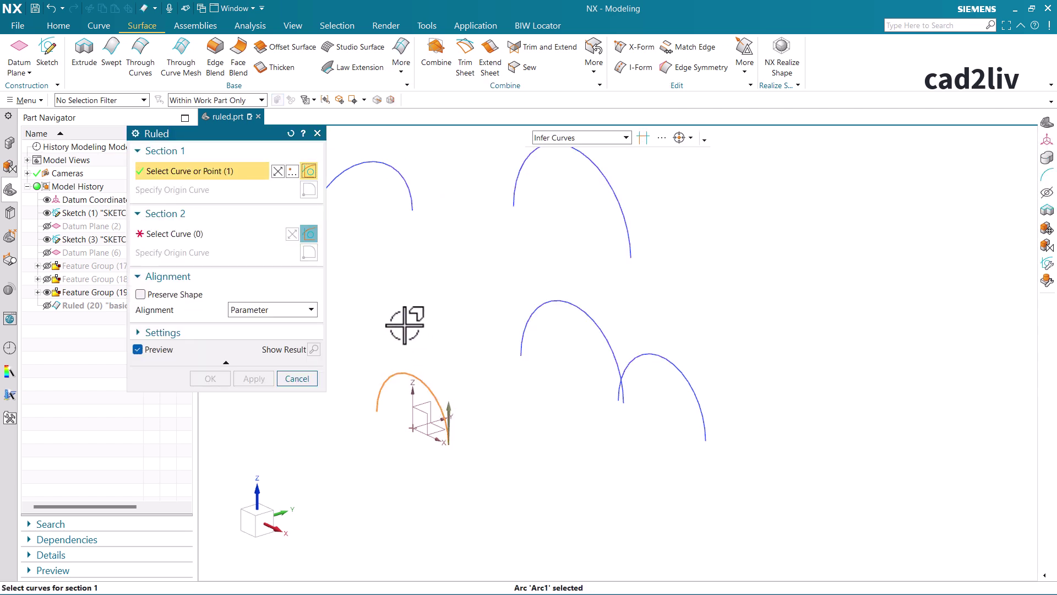
pyautogui.click(214, 235)
pyautogui.click(594, 137)
pyautogui.click(601, 153)
pyautogui.click(707, 413)
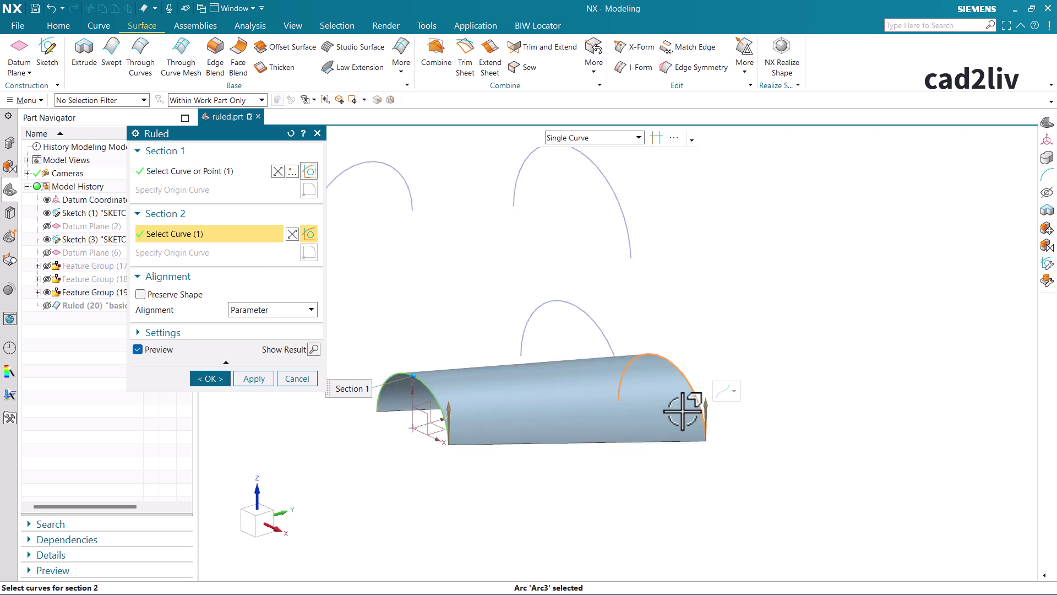
pyautogui.moveTo(537, 425)
pyautogui.mouseDown(button='middle')
pyautogui.moveTo(566, 451)
pyautogui.moveTo(551, 426)
pyautogui.mouseUp(button='middle')
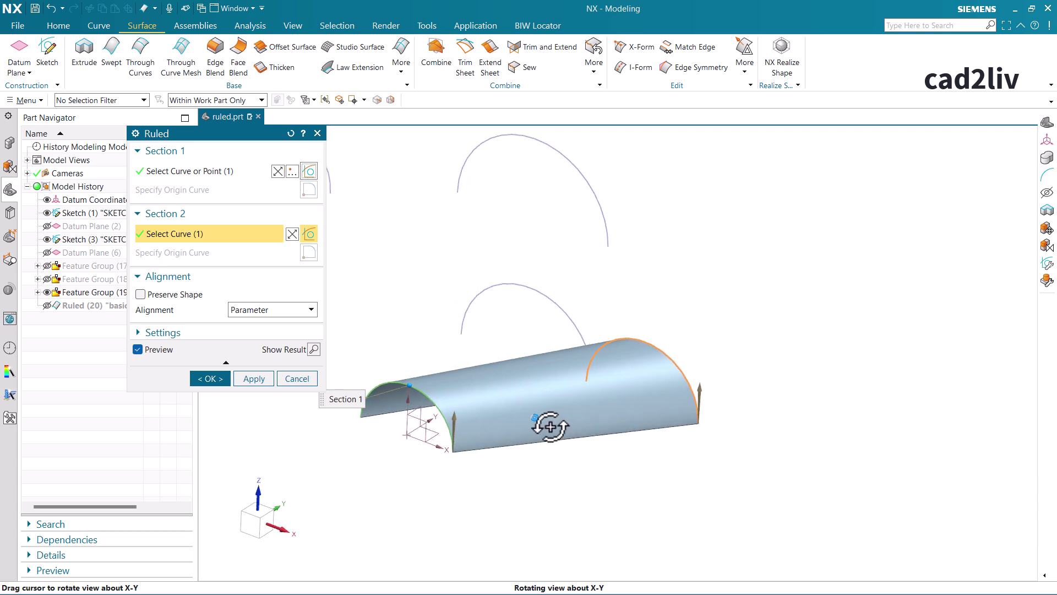
pyautogui.moveTo(551, 426); pyautogui.dragTo(545, 428, button='middle')
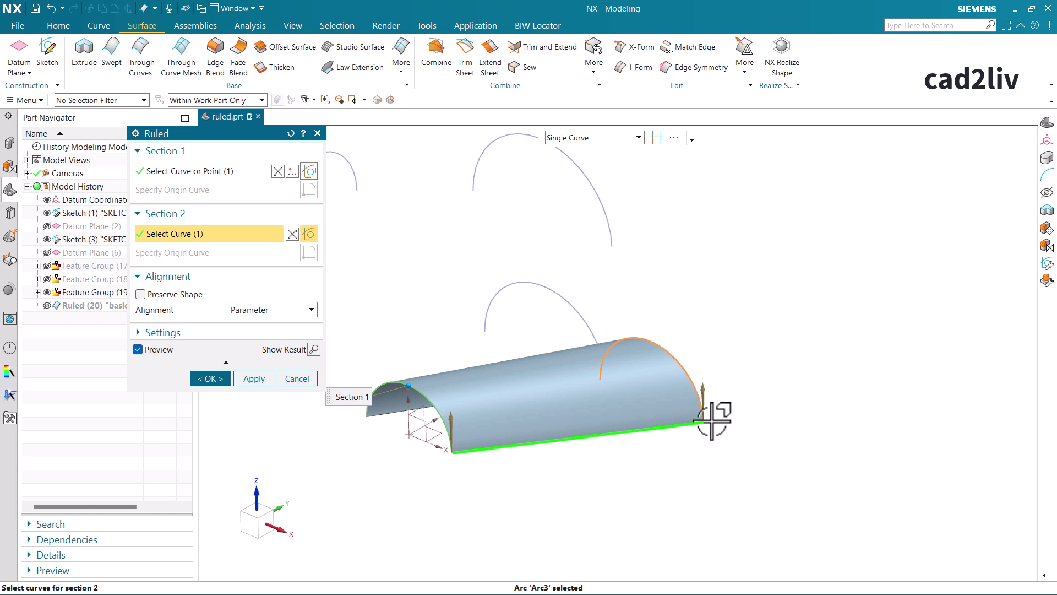
pyautogui.click(254, 380)
# Create a second ruled surface from the arc at the coordinate system to the large arc above, and select it.
pyautogui.click(452, 443)
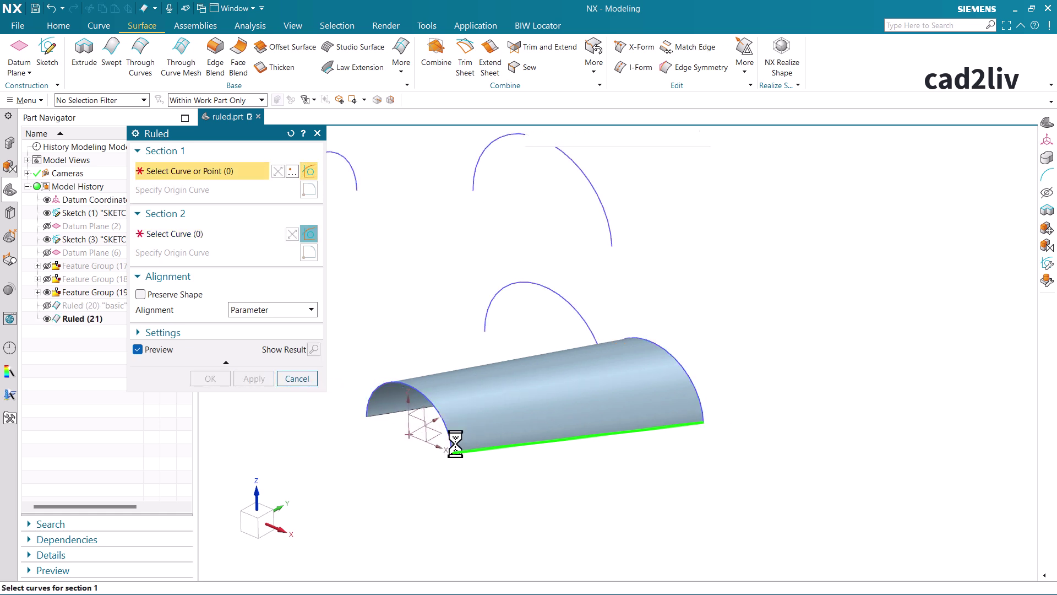
pyautogui.middleClick(461, 320)
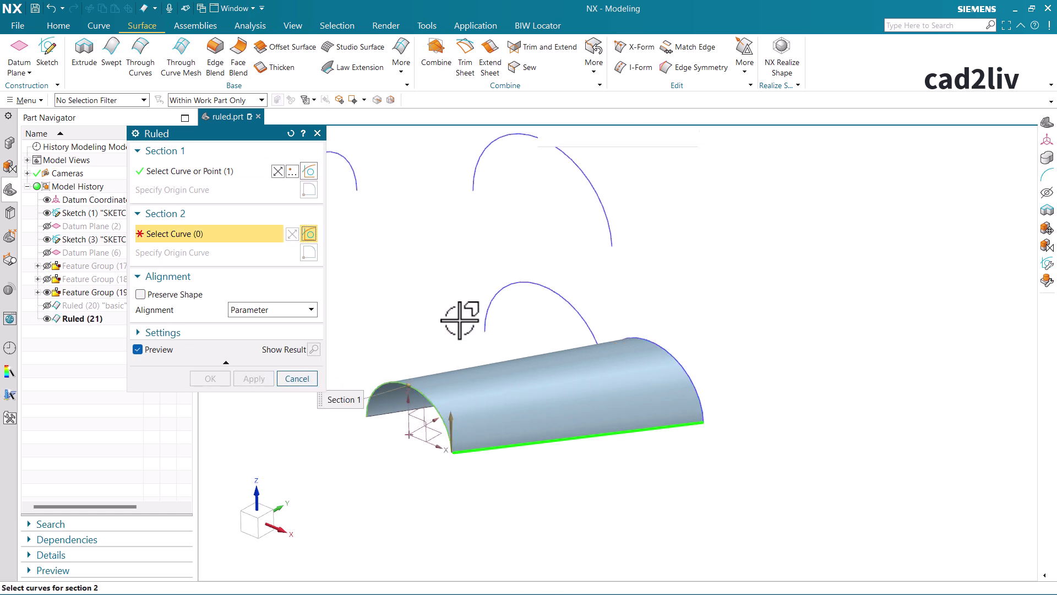
pyautogui.click(613, 232)
pyautogui.click(254, 379)
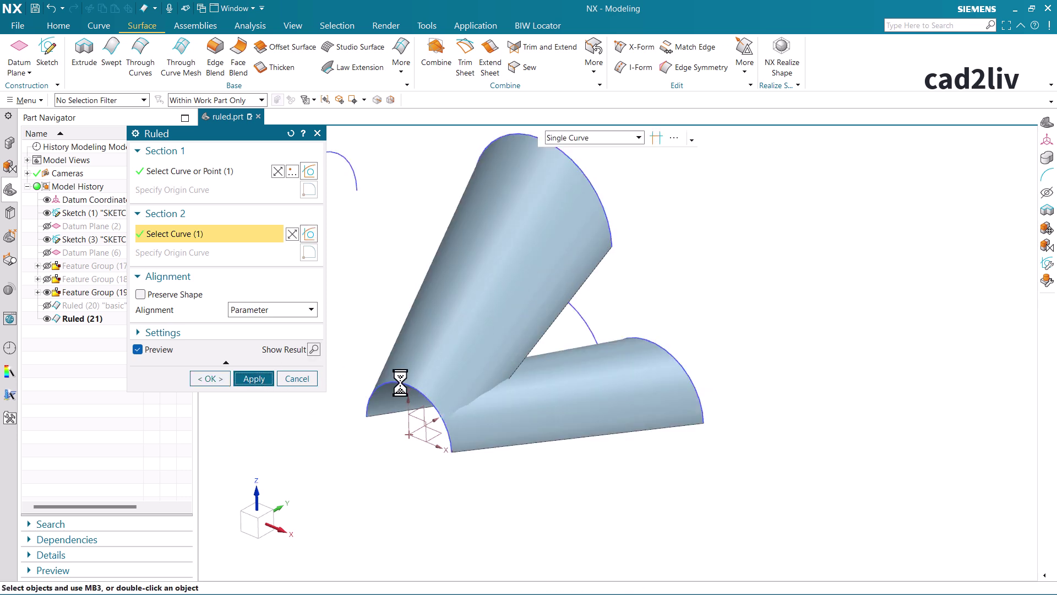
pyautogui.moveTo(521, 382)
pyautogui.mouseDown(button='middle')
pyautogui.moveTo(503, 360)
pyautogui.moveTo(509, 382)
pyautogui.mouseUp(button='middle')
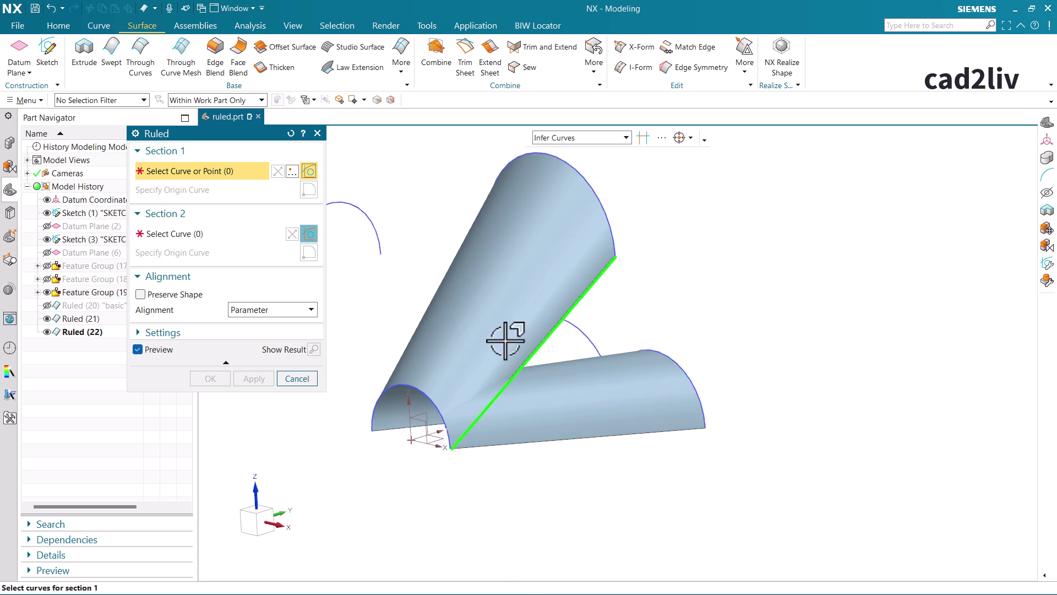
pyautogui.scroll(-2, 609, 318)
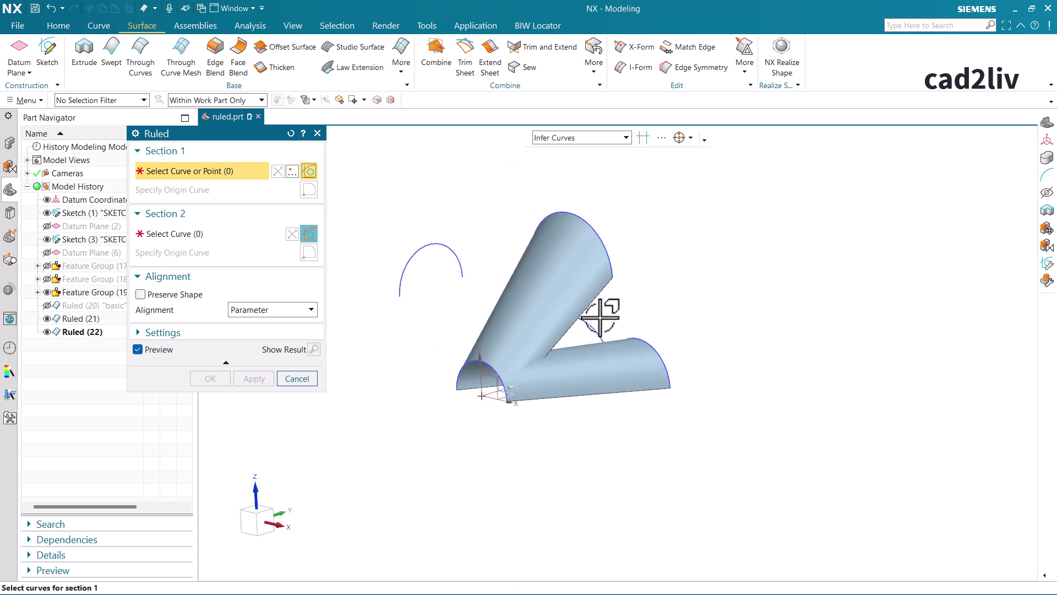
pyautogui.click(306, 378)
pyautogui.moveTo(531, 366)
pyautogui.mouseDown(button='middle')
pyautogui.moveTo(541, 386)
pyautogui.moveTo(528, 359)
pyautogui.mouseUp(button='middle')
pyautogui.click(534, 364)
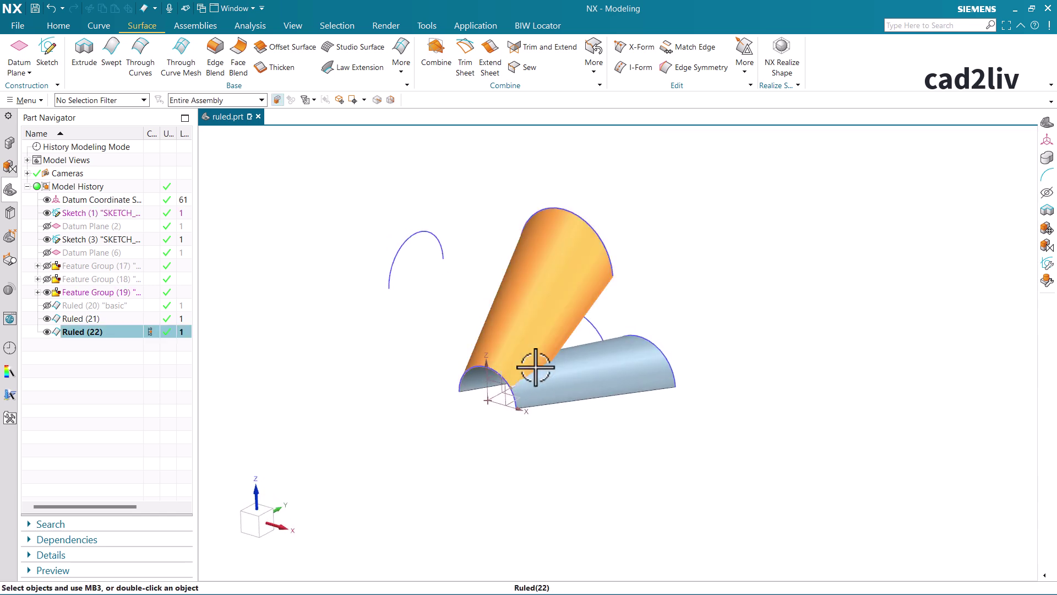
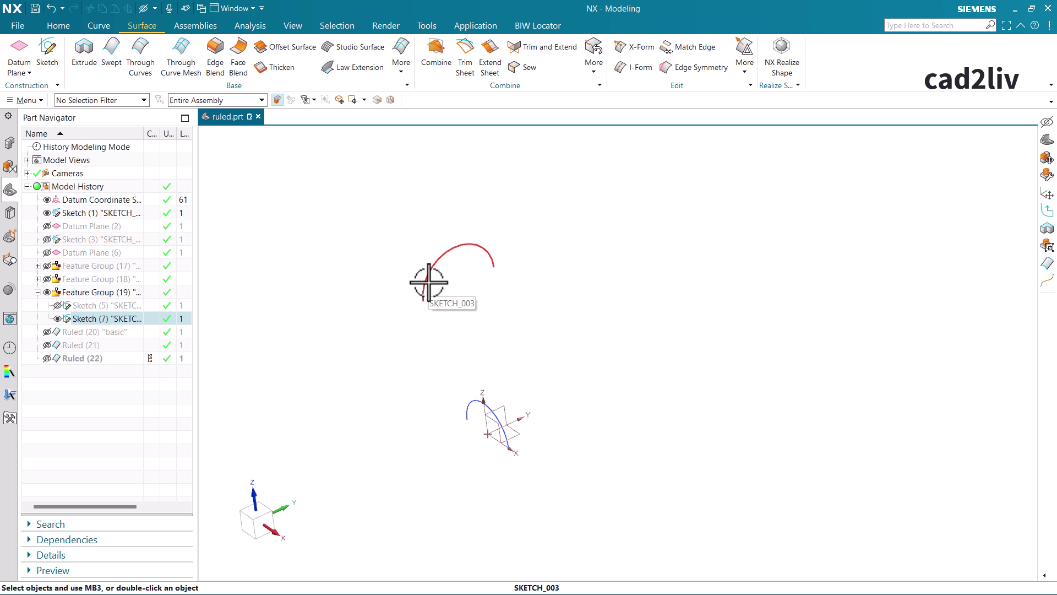
# Create a ruled surface between the arc at the coordinate system and the Sketch (7) arc of Feature Group (19), with Parameter alignment.
pyautogui.click(406, 69)
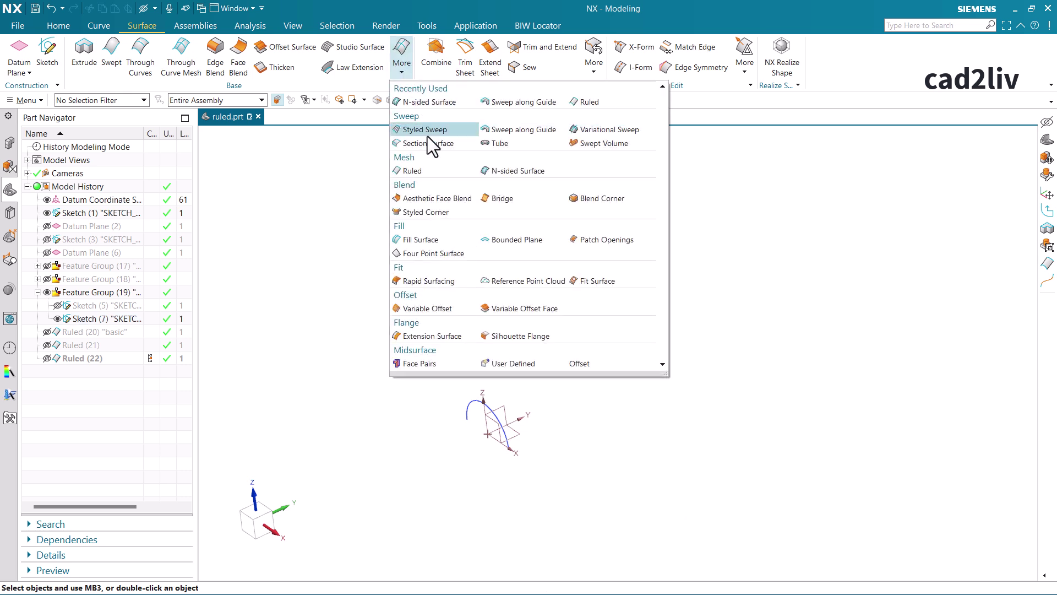
pyautogui.click(428, 172)
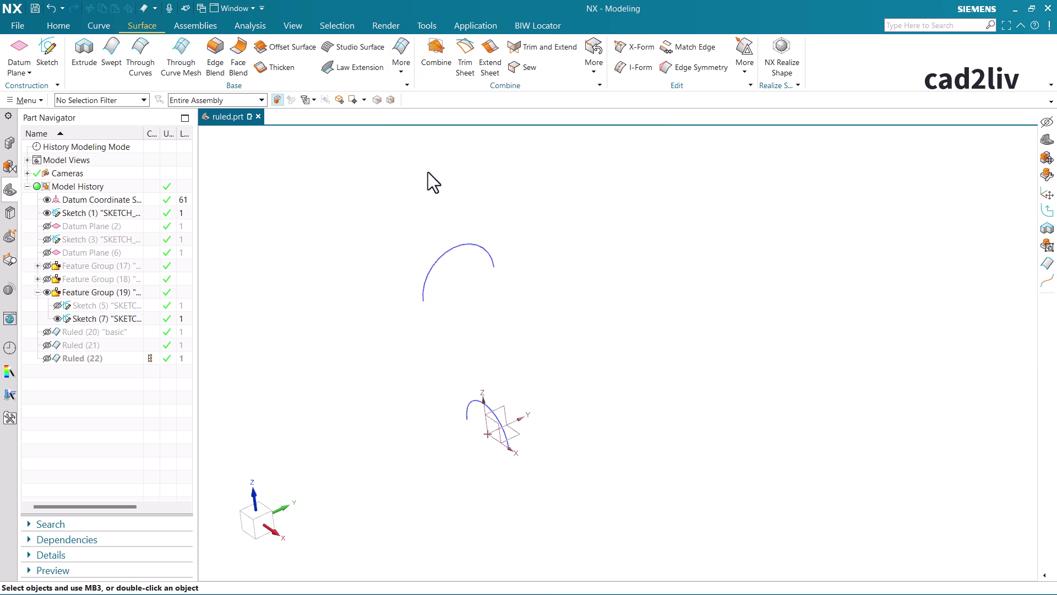
pyautogui.click(465, 408)
pyautogui.middleClick(424, 342)
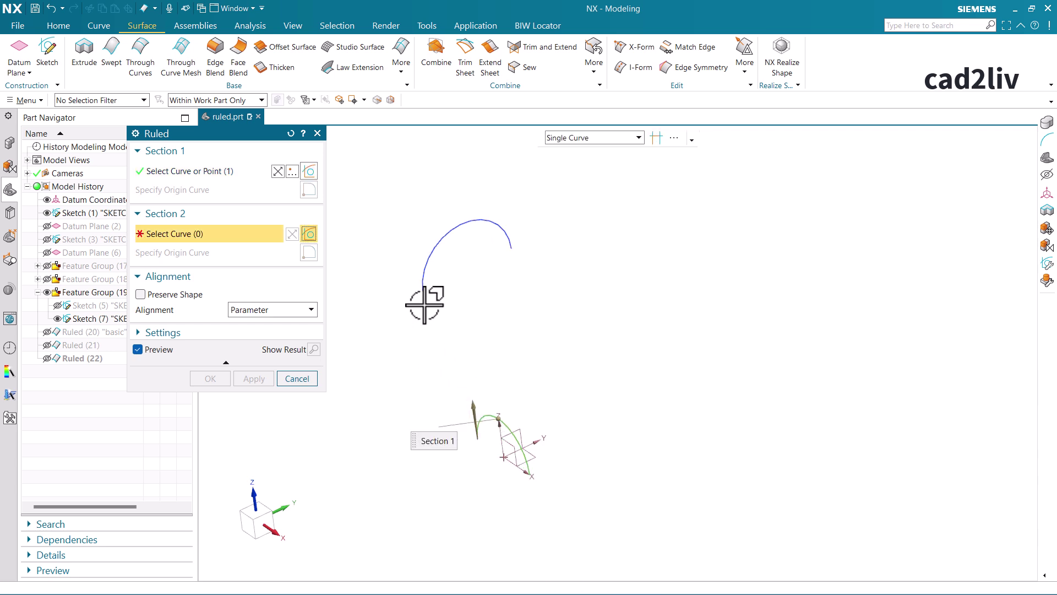
pyautogui.click(424, 284)
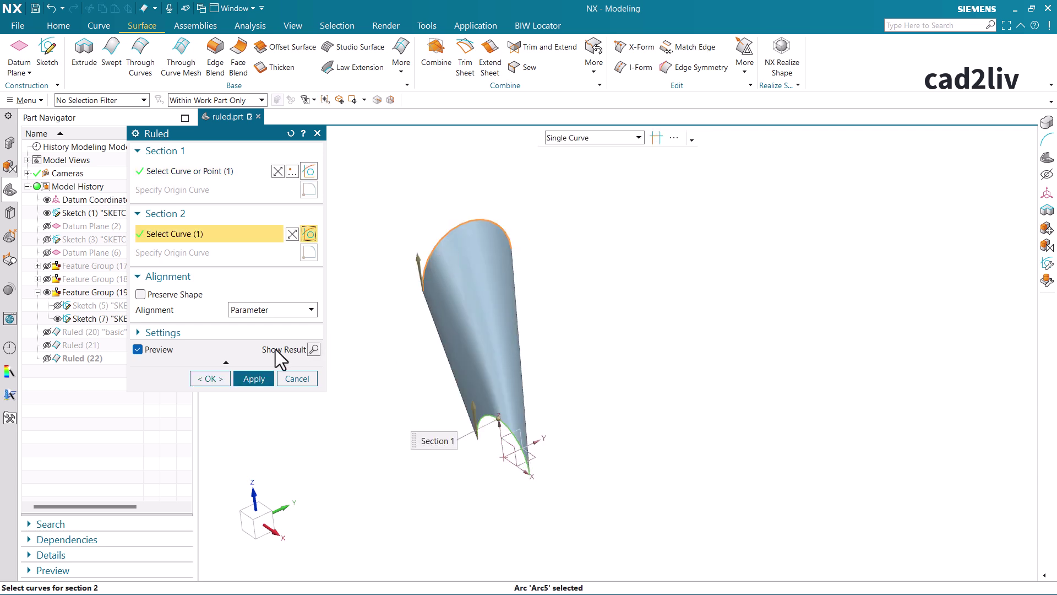
pyautogui.click(210, 379)
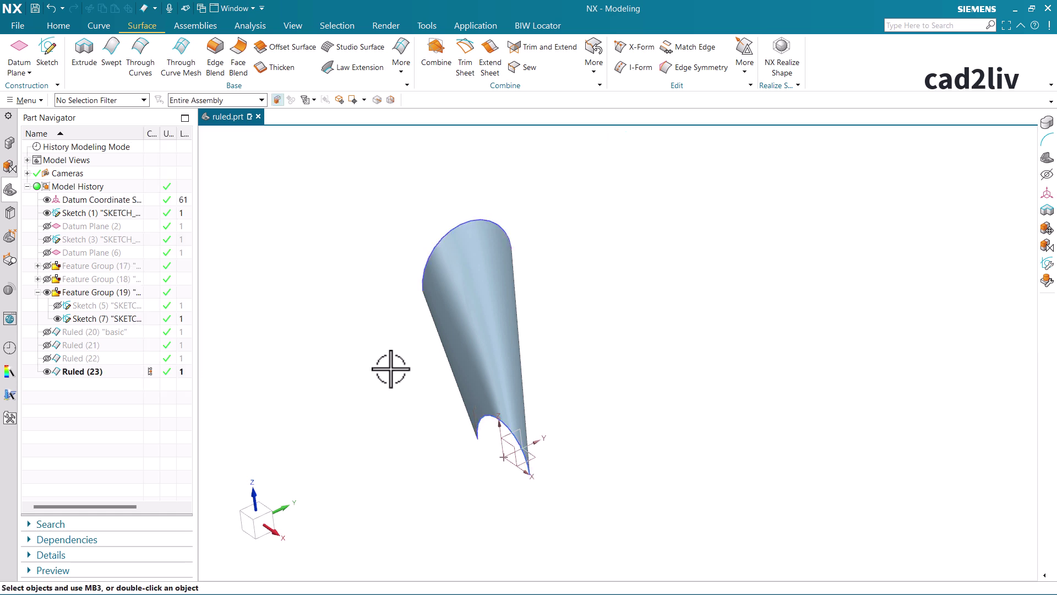
# Examine the new ruled surface from several angles, including beside the purple "basic" ruled surface, to compare their directions.
pyautogui.moveTo(391, 369); pyautogui.dragTo(437, 397, button='middle')
pyautogui.click(482, 417)
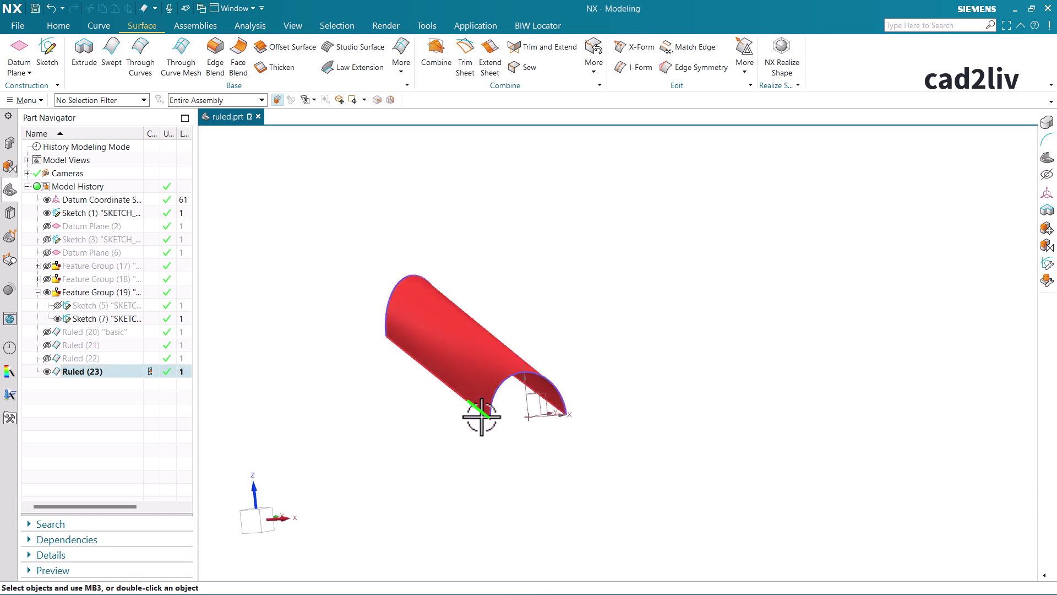
pyautogui.press('Escape')
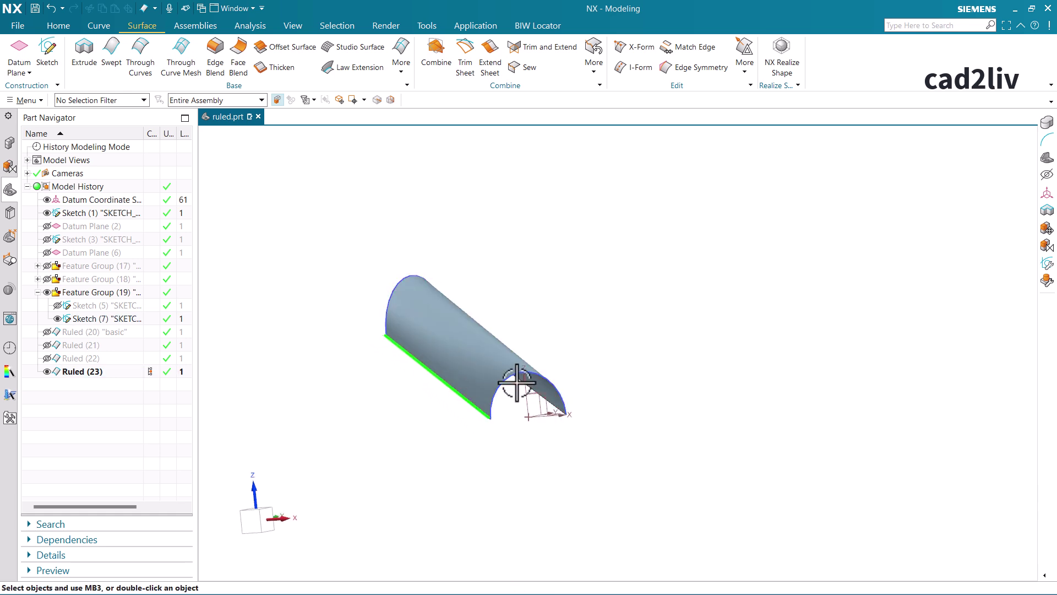
pyautogui.moveTo(517, 381); pyautogui.dragTo(488, 405, button='middle')
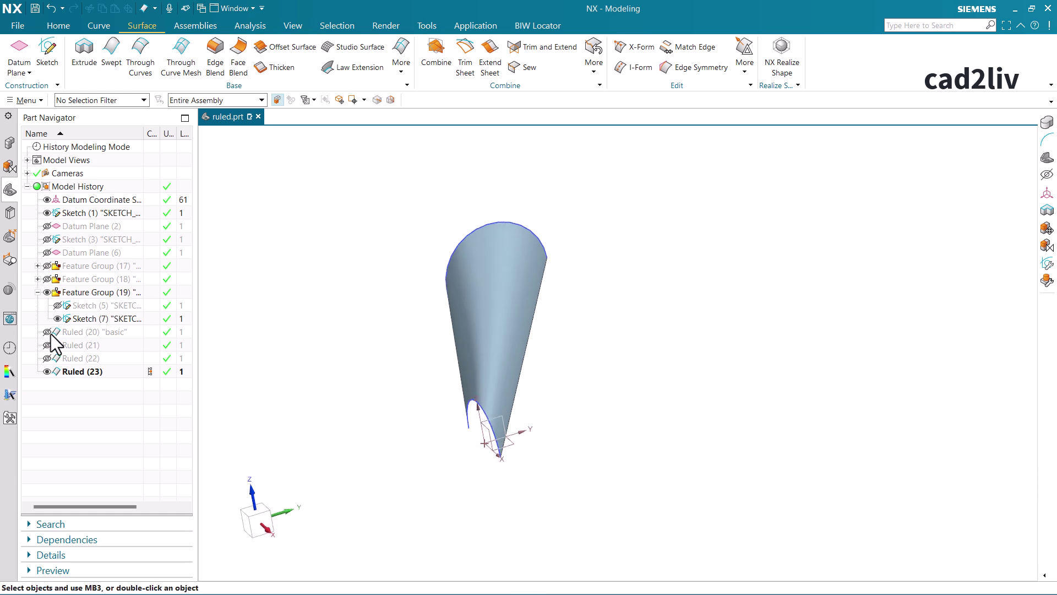
pyautogui.moveTo(547, 401); pyautogui.dragTo(561, 406, button='middle')
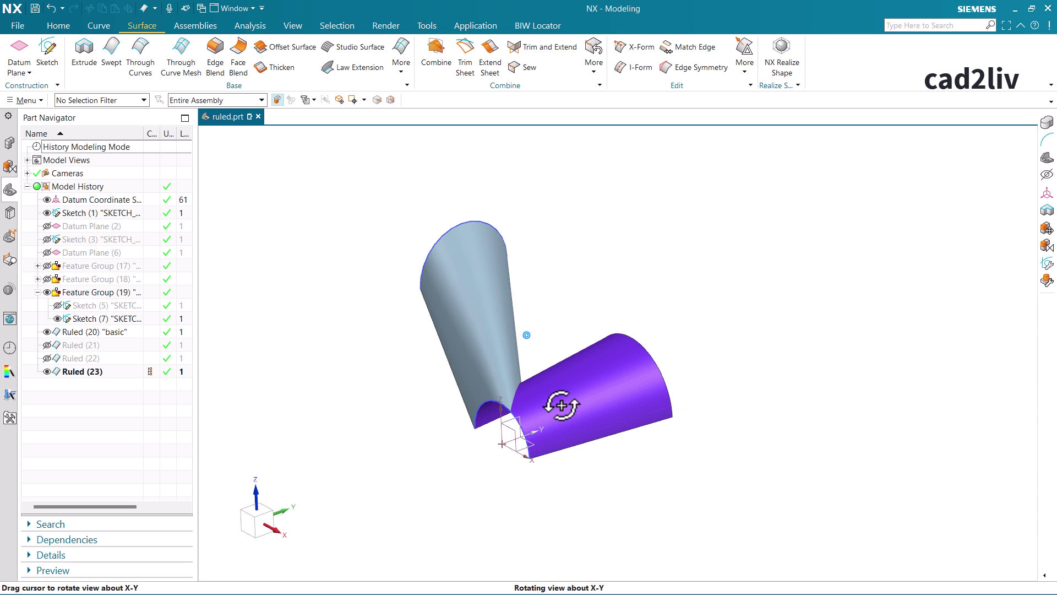
pyautogui.moveTo(561, 405); pyautogui.dragTo(558, 405, button='middle')
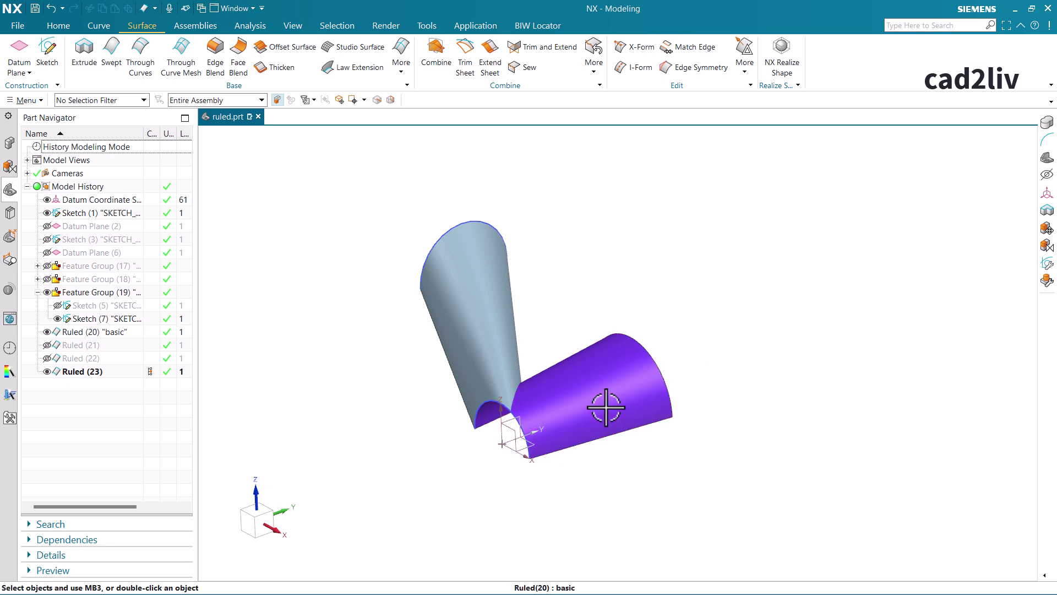
pyautogui.moveTo(670, 401); pyautogui.dragTo(611, 403, button='middle')
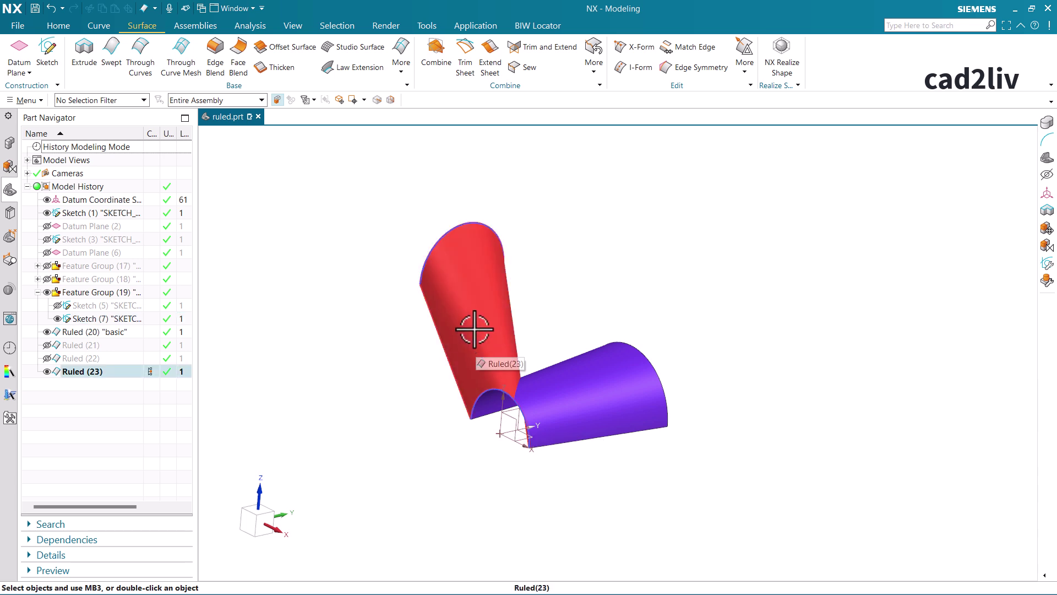
pyautogui.moveTo(470, 317); pyautogui.dragTo(482, 342, button='middle')
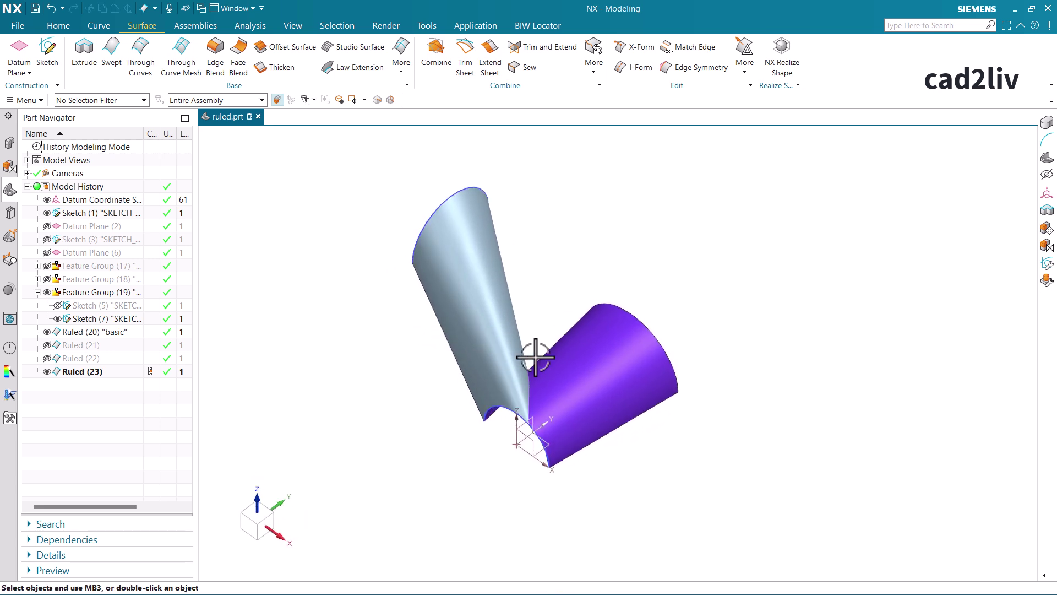
# Hide the purple "basic" ruled surface, leaving the newly created one displayed.
pyautogui.click(583, 368)
pyautogui.hotkey('ctrl', 'b')
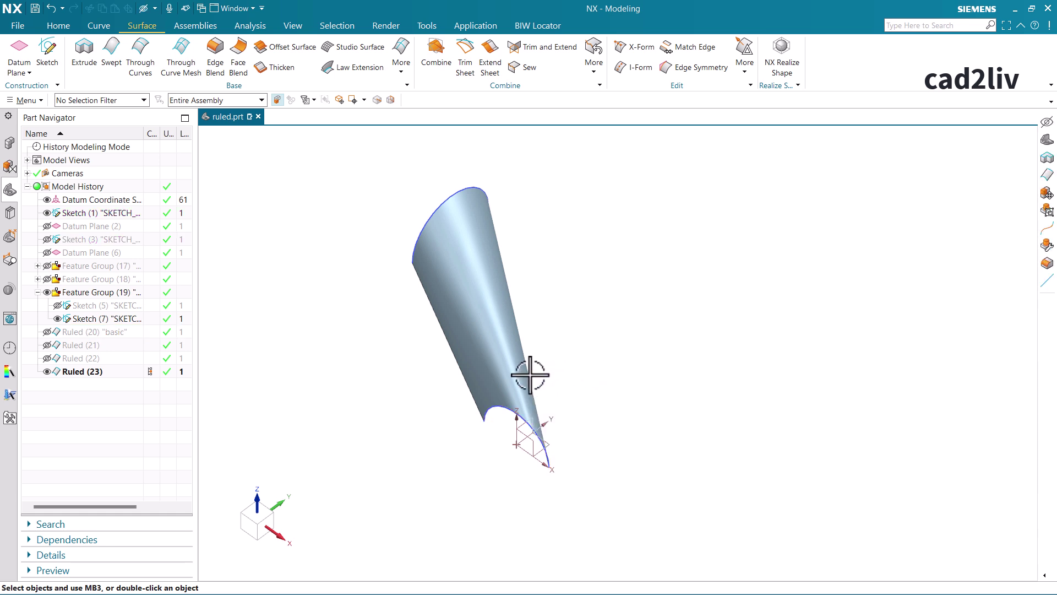
pyautogui.moveTo(526, 373); pyautogui.dragTo(519, 338, button='middle')
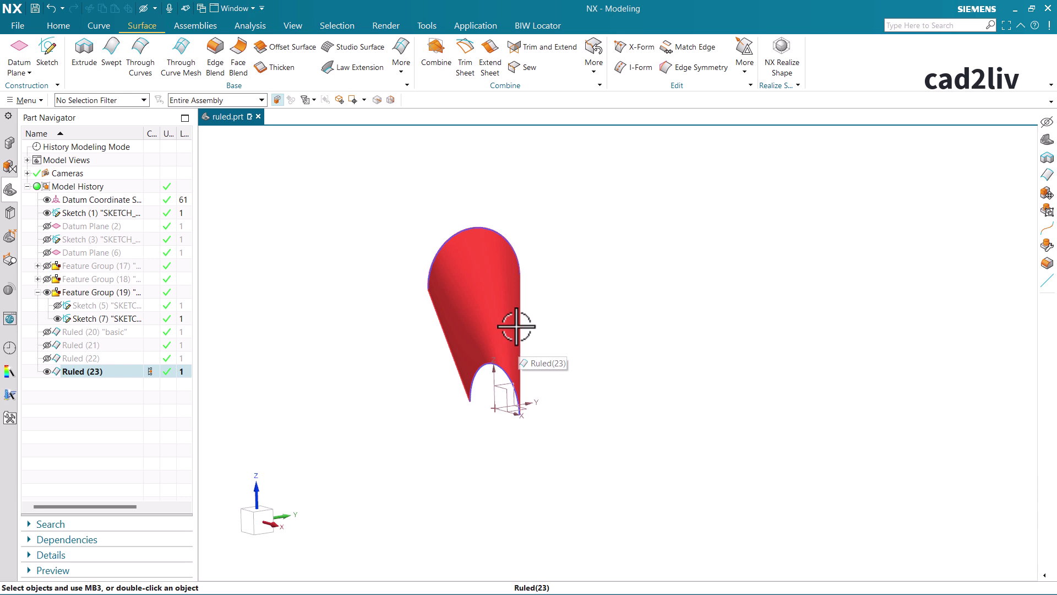
# Hide the remaining ruled surface together with the upper arc sketch that forms its second section.
pyautogui.scroll(-4, 518, 328)
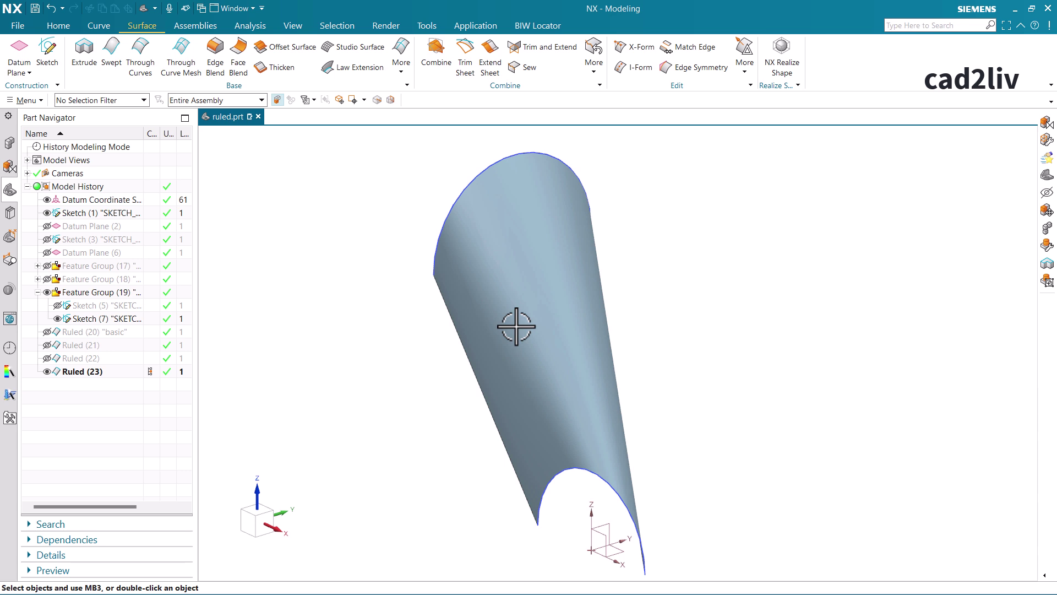
pyautogui.scroll(3, 512, 358)
pyautogui.scroll(-6, 510, 366)
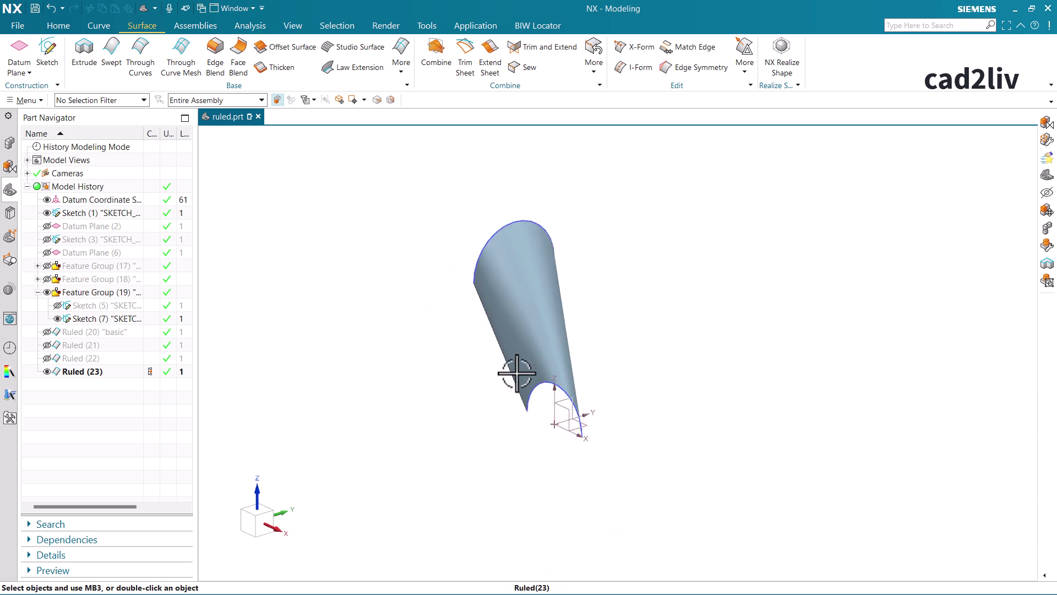
pyautogui.click(506, 362)
pyautogui.press('Escape')
pyautogui.click(484, 328)
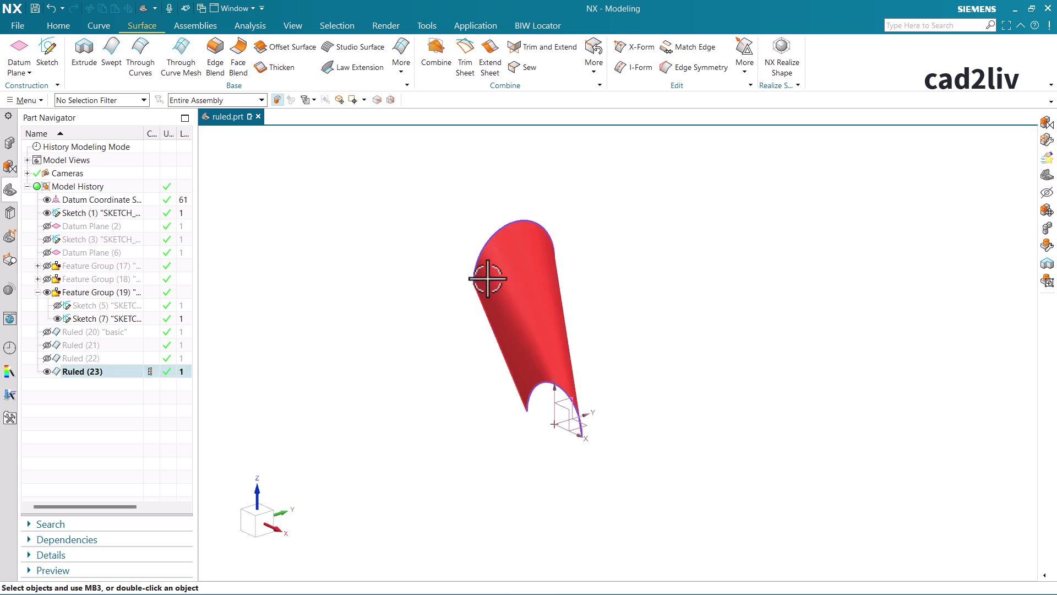
pyautogui.click(515, 303)
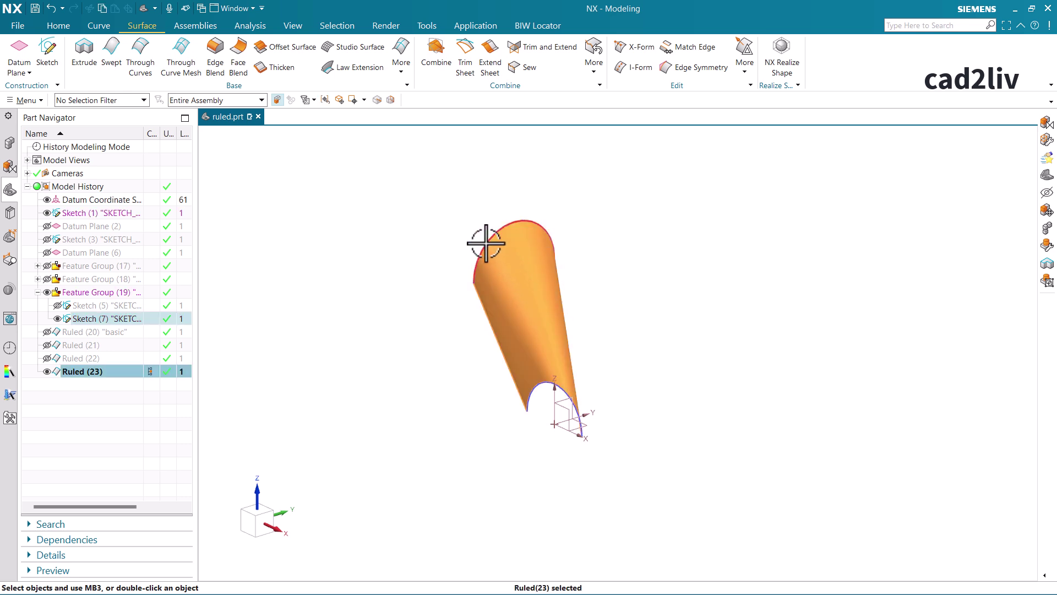
pyautogui.click(486, 243)
pyautogui.click(583, 220)
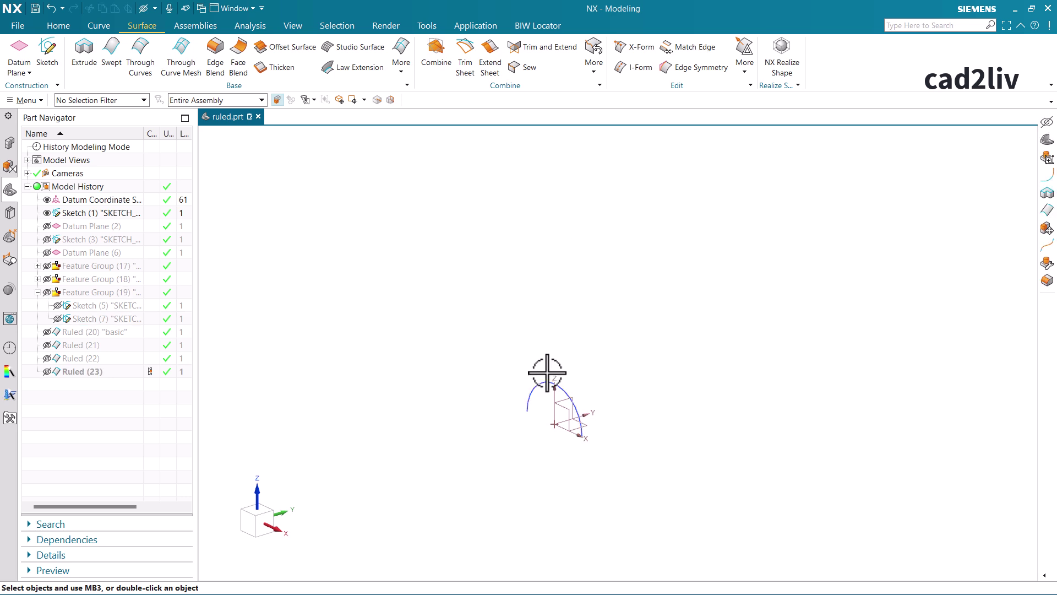
# Show Sketch (3) from the model history so its arc is displayed beside the arc at the coordinate system.
pyautogui.click(538, 385)
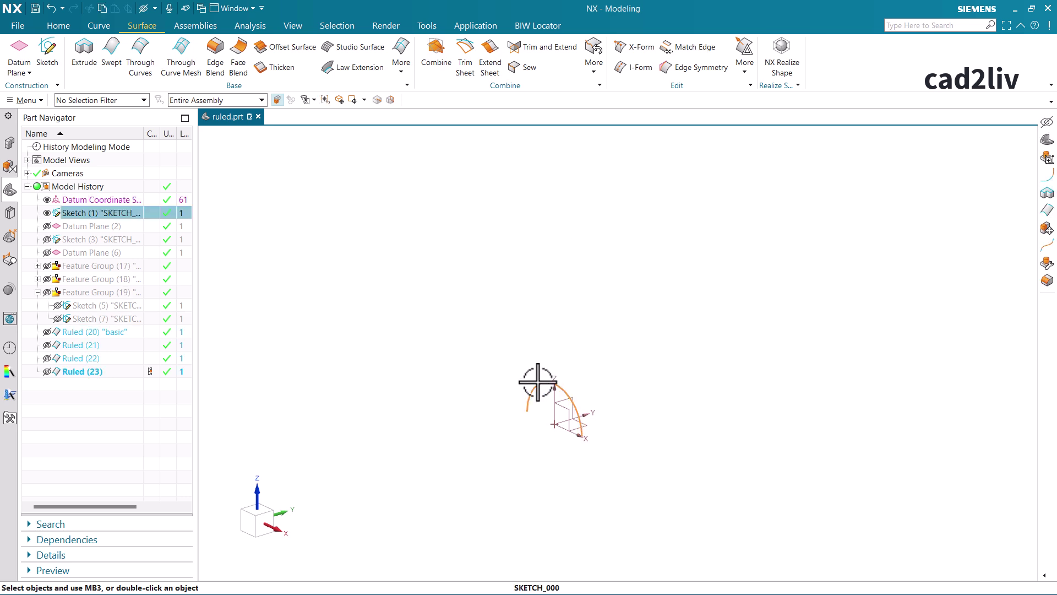
pyautogui.click(531, 337)
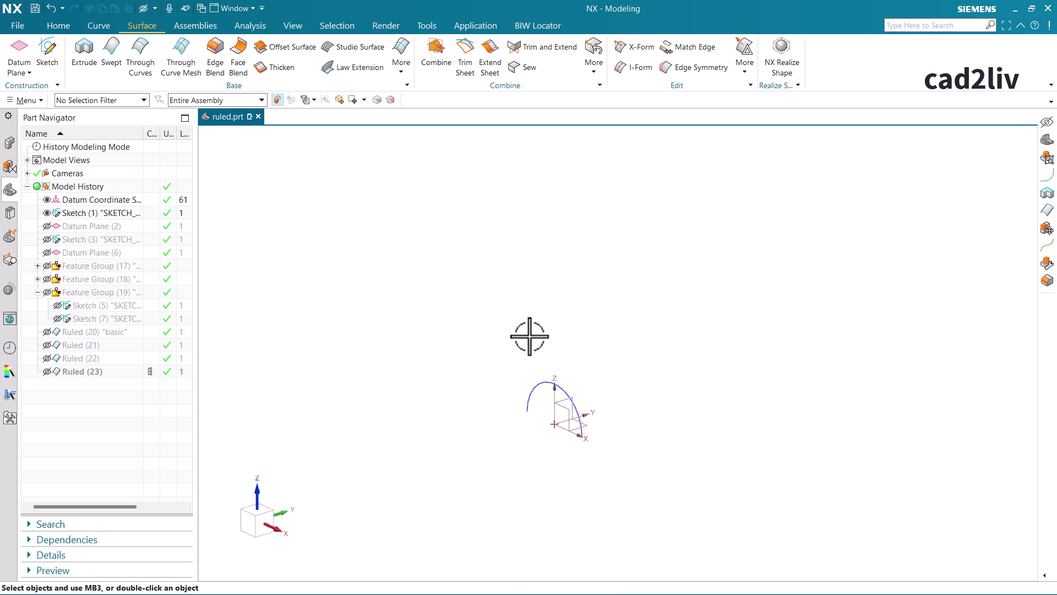
pyautogui.click(47, 239)
pyautogui.keyDown('shift'); pyautogui.moveTo(461, 337); pyautogui.dragTo(684, 377, button='middle'); pyautogui.keyUp('shift')
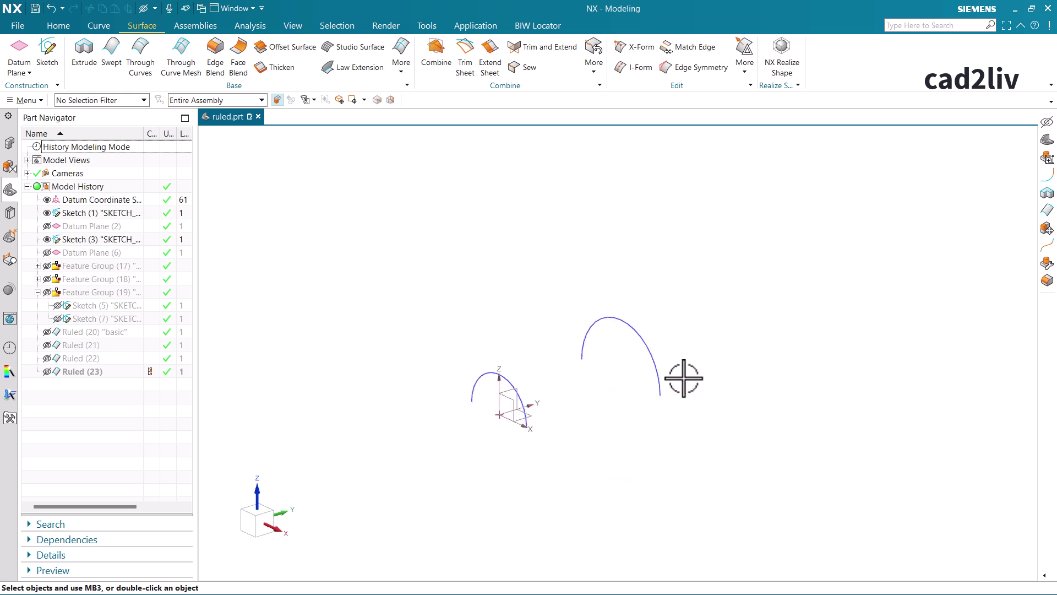
# Create a Through Curves surface between the two displayed arcs with G0 (Position) continuity at the first and last sections.
pyautogui.click(141, 58)
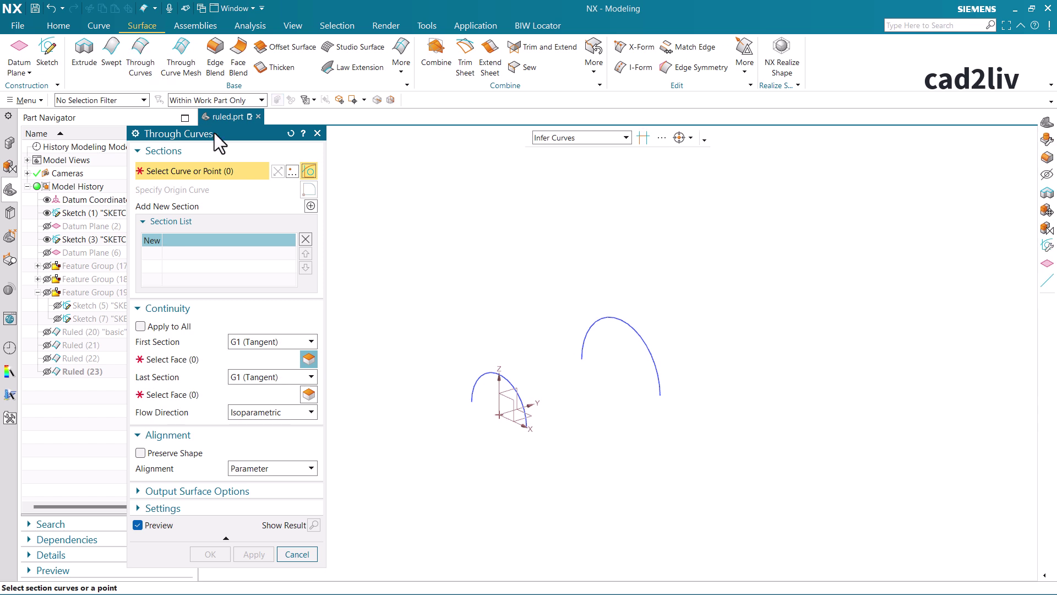
pyautogui.click(250, 340)
pyautogui.click(254, 353)
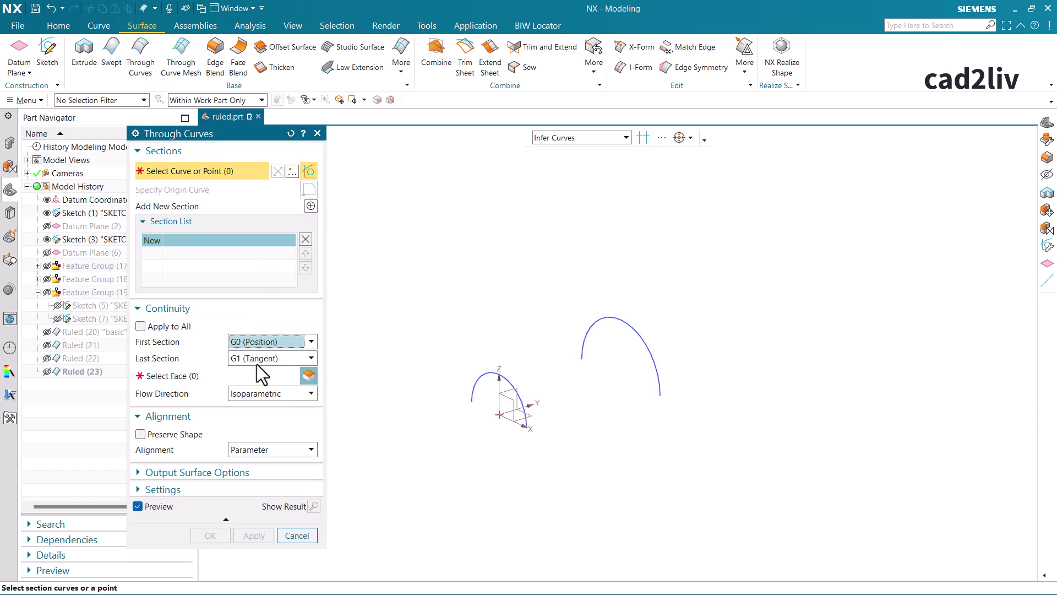
pyautogui.click(258, 359)
pyautogui.click(254, 368)
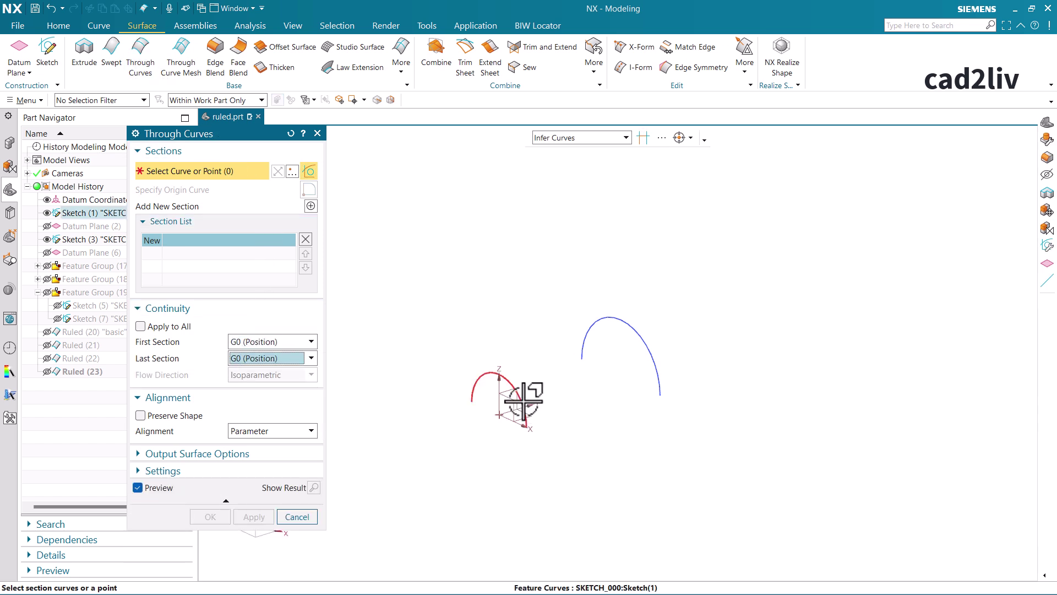
pyautogui.click(524, 401)
pyautogui.middleClick(614, 399)
pyautogui.click(658, 385)
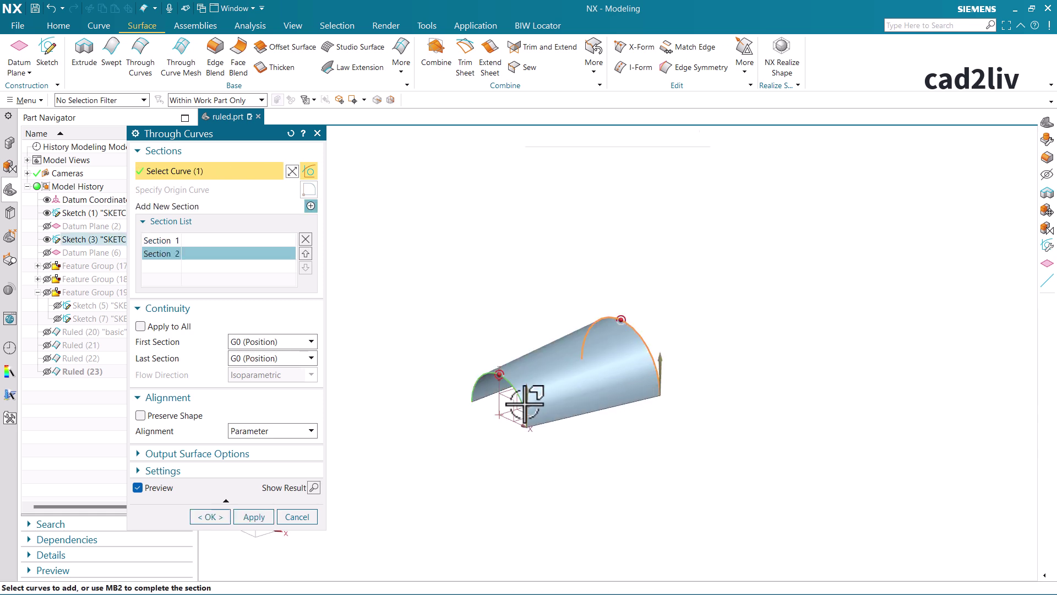
pyautogui.click(210, 516)
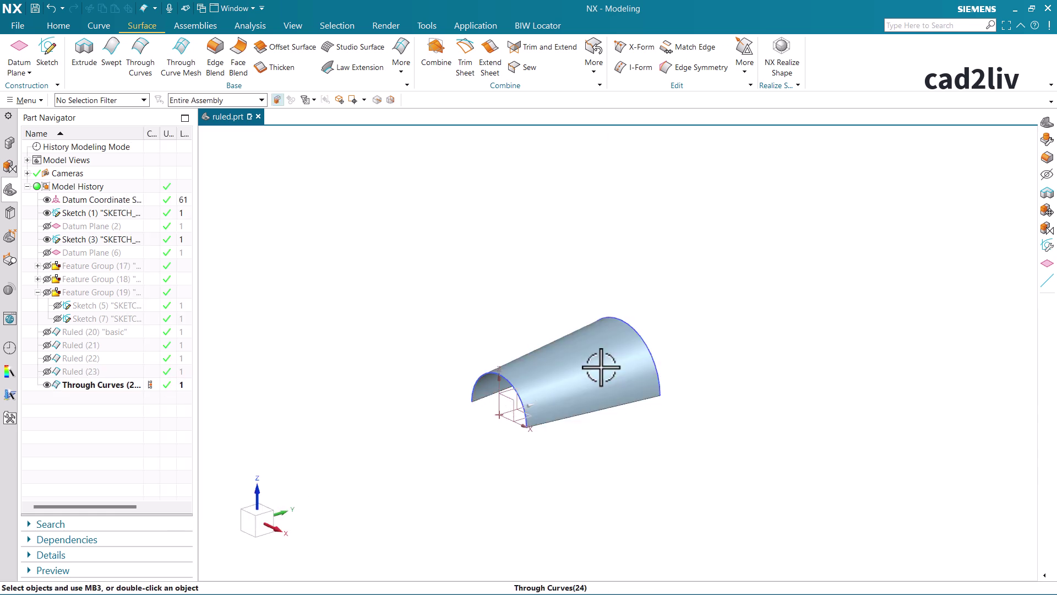
pyautogui.moveTo(601, 367)
pyautogui.mouseDown(button='middle')
pyautogui.moveTo(626, 397)
pyautogui.moveTo(616, 370)
pyautogui.mouseUp(button='middle')
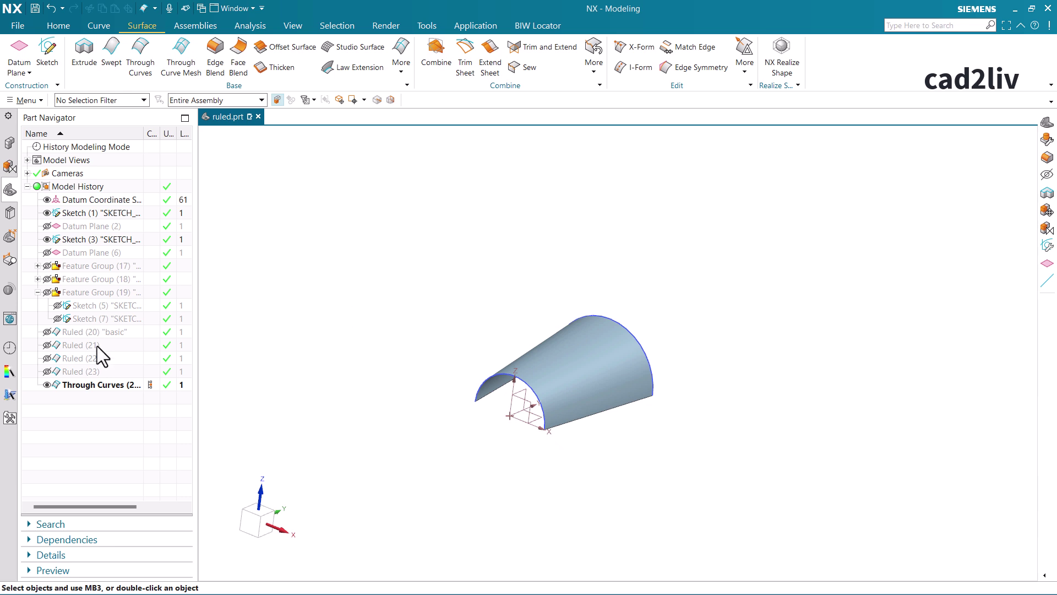
# Hide the Through Curves surface together with the two arc sketches it was built from.
pyautogui.click(47, 385)
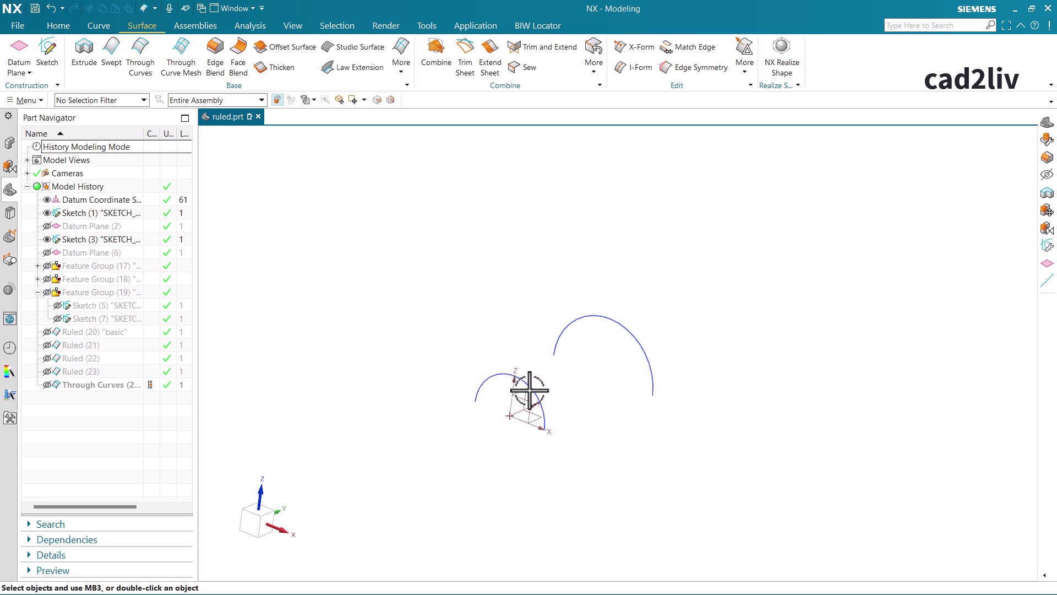
pyautogui.click(504, 370)
pyautogui.click(552, 340)
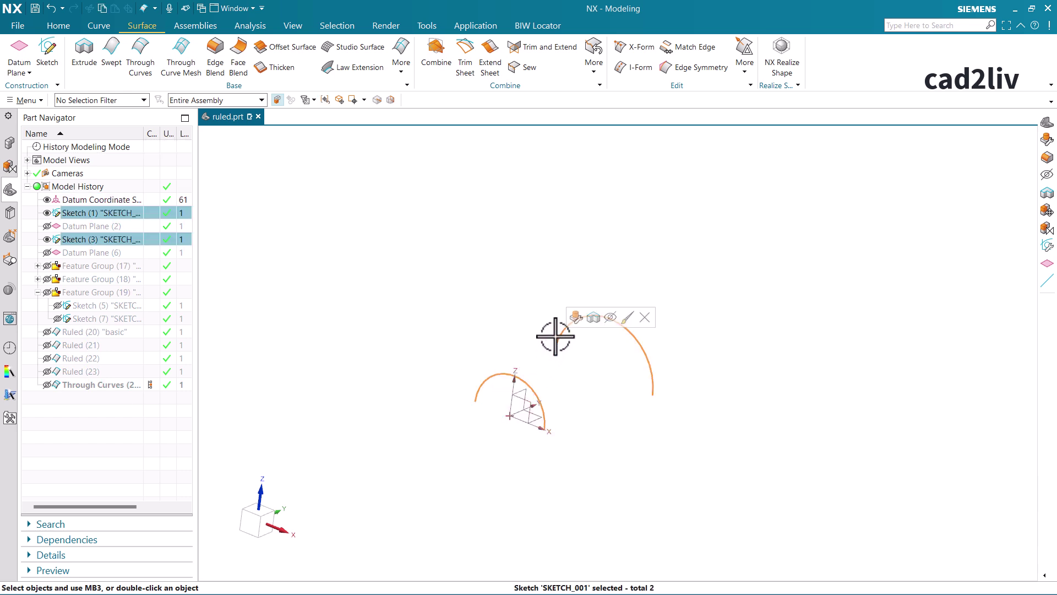
pyautogui.hotkey('ctrl', 'b')
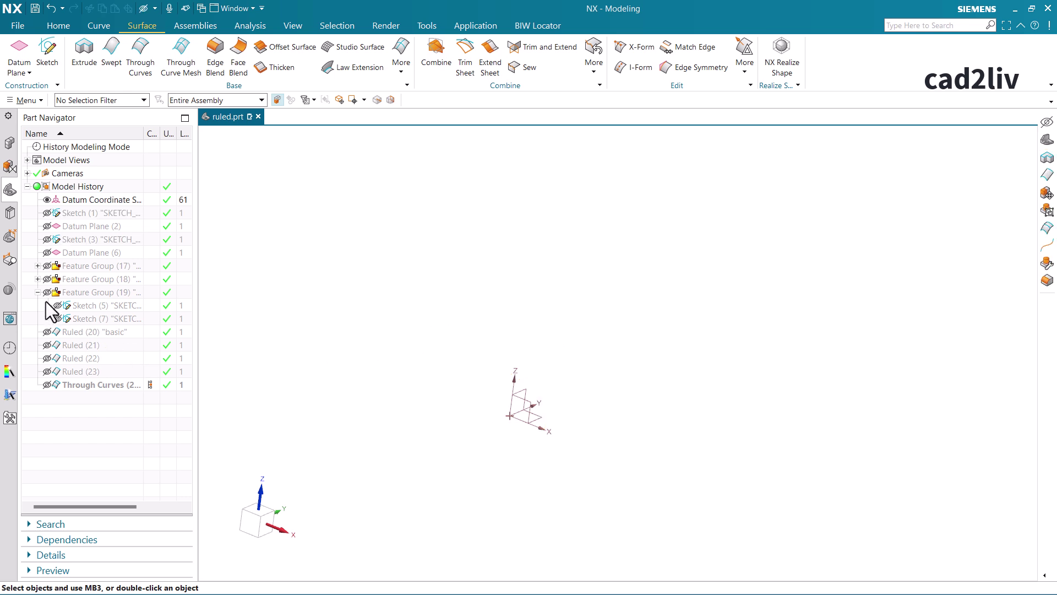
# Show Feature Group (17) from the model history and fit its yellow and cyan surfaces in the view.
pyautogui.click(48, 269)
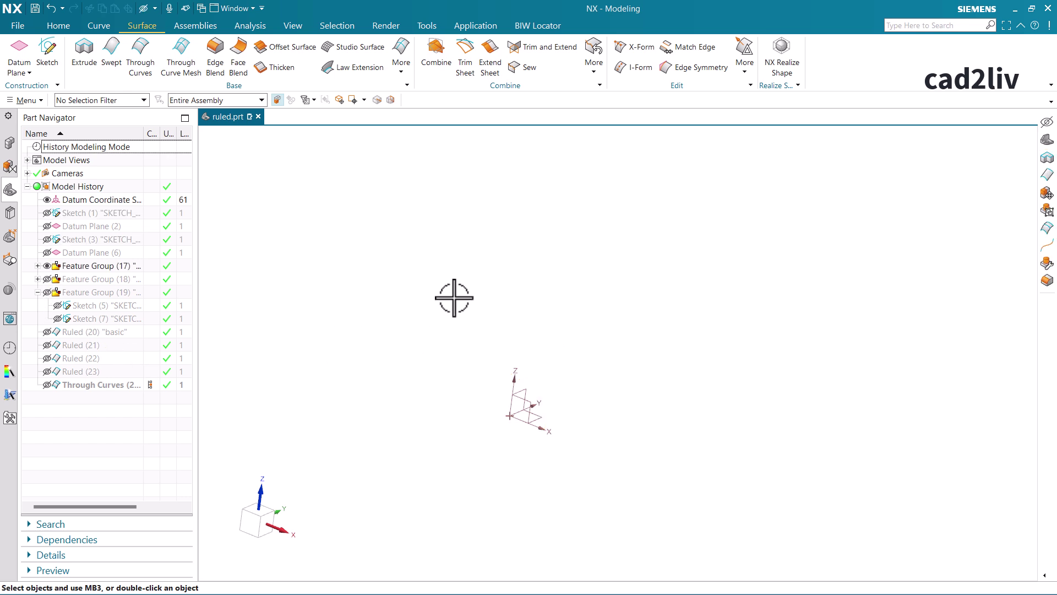
pyautogui.hotkey('ctrl', 'f')
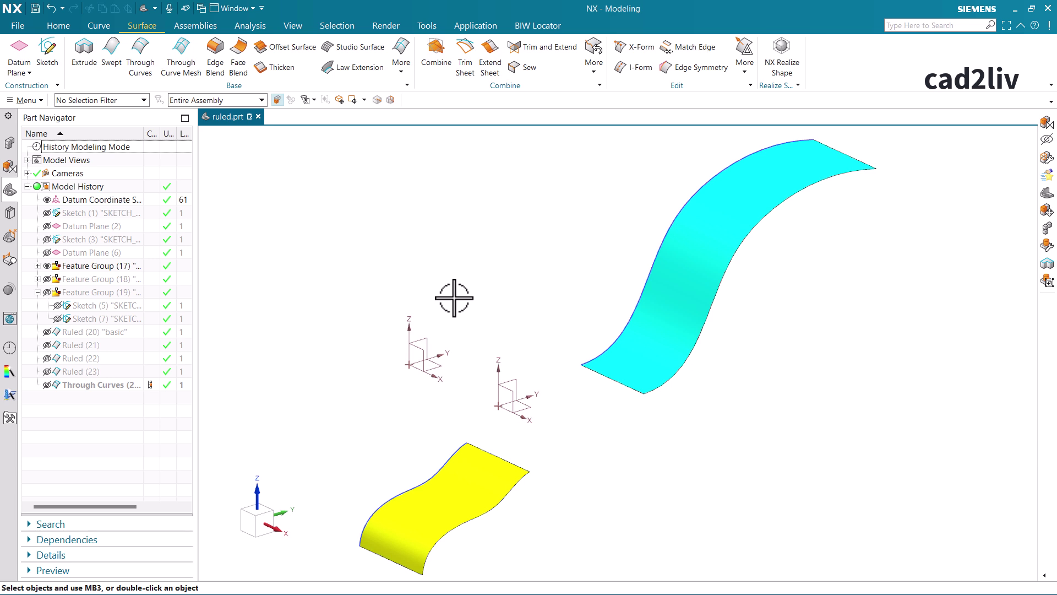
pyautogui.scroll(1, 473, 325)
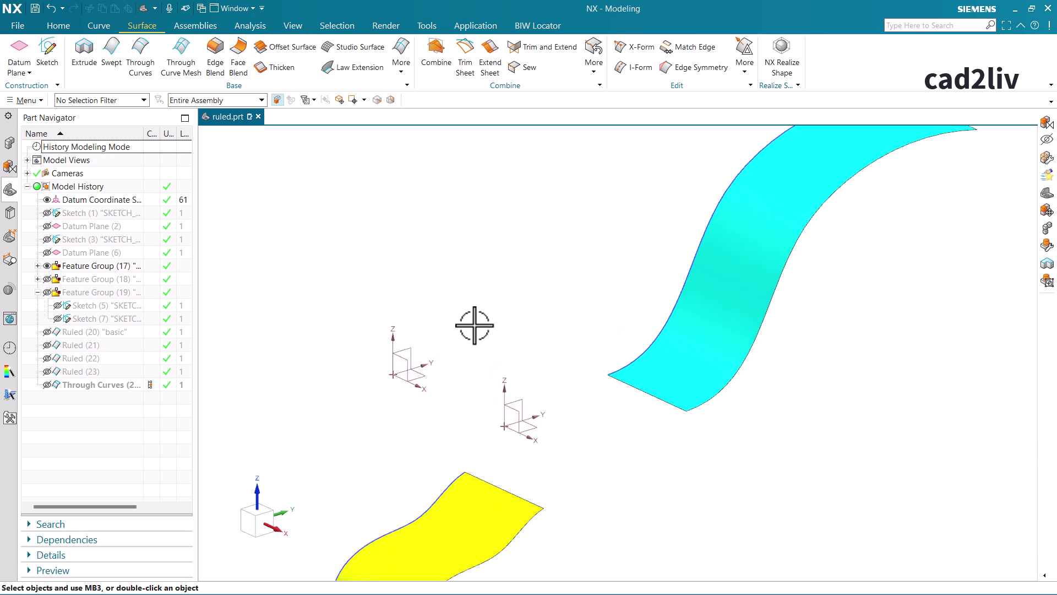
pyautogui.scroll(-1, 628, 312)
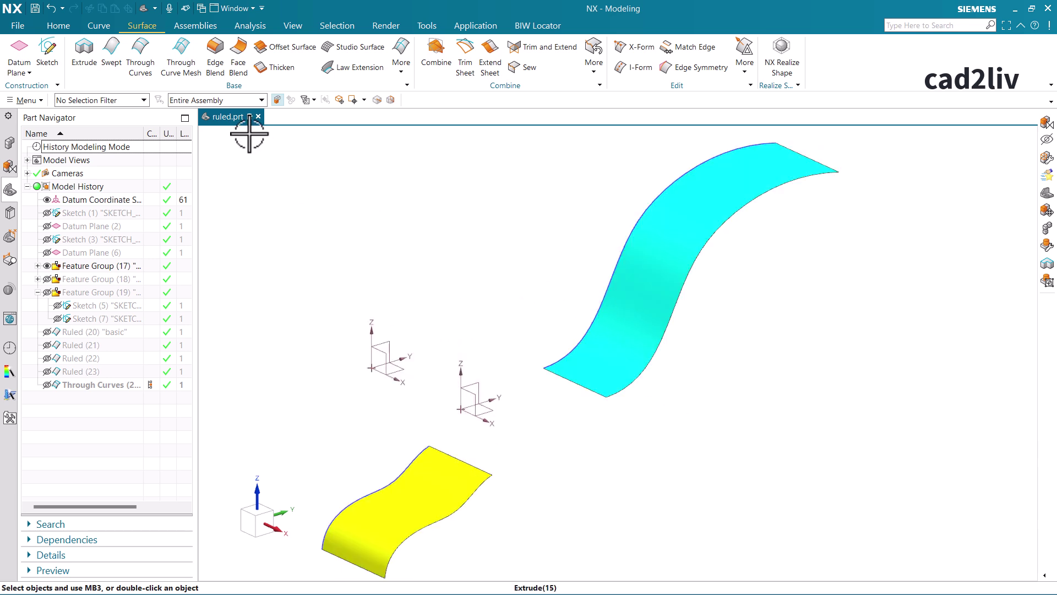
# Create a Ruled surface from the yellow surface's upper straight edge to the cyan surface's lower straight edge, using Parameter alignment.
pyautogui.click(401, 63)
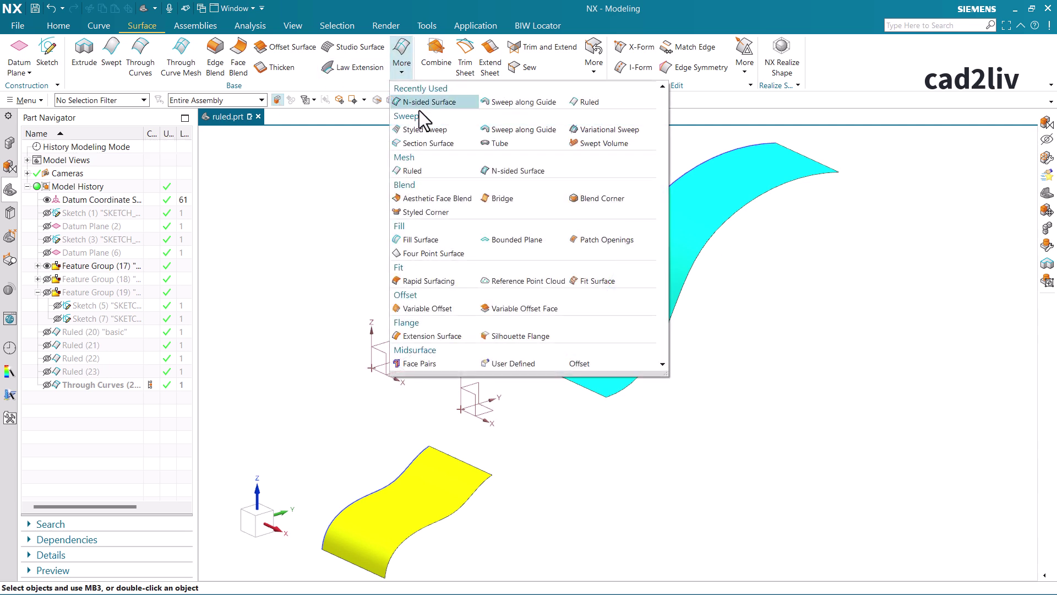
pyautogui.click(441, 171)
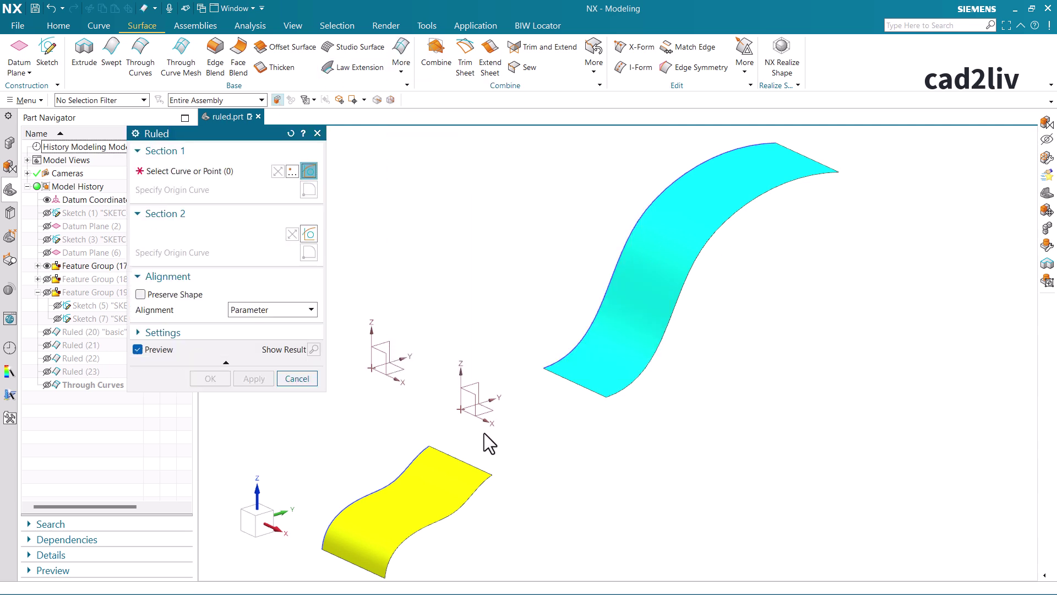
pyautogui.click(470, 463)
pyautogui.middleClick(498, 363)
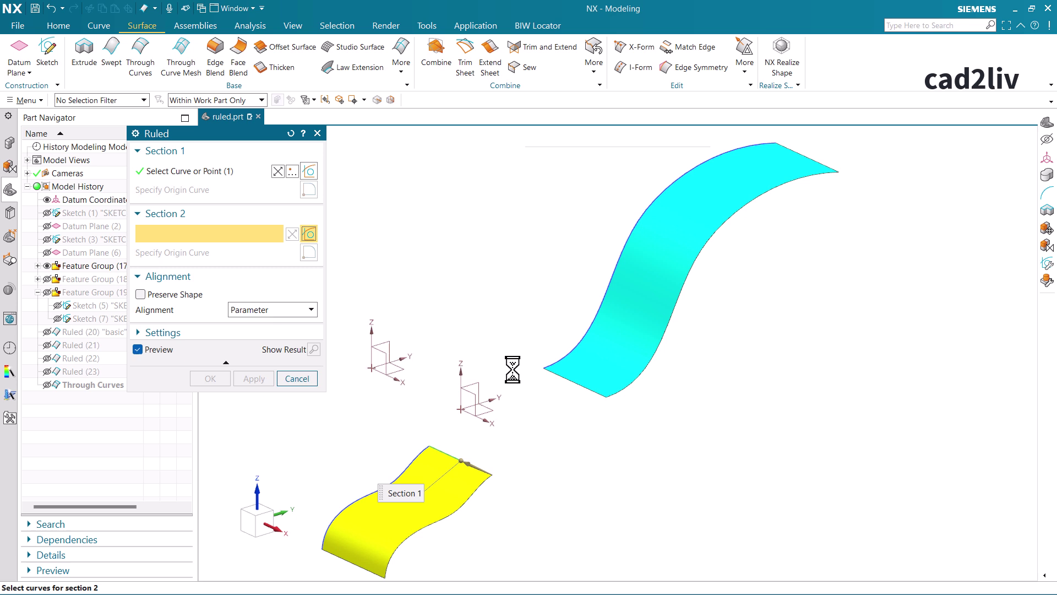
pyautogui.click(591, 396)
pyautogui.scroll(5, 531, 406)
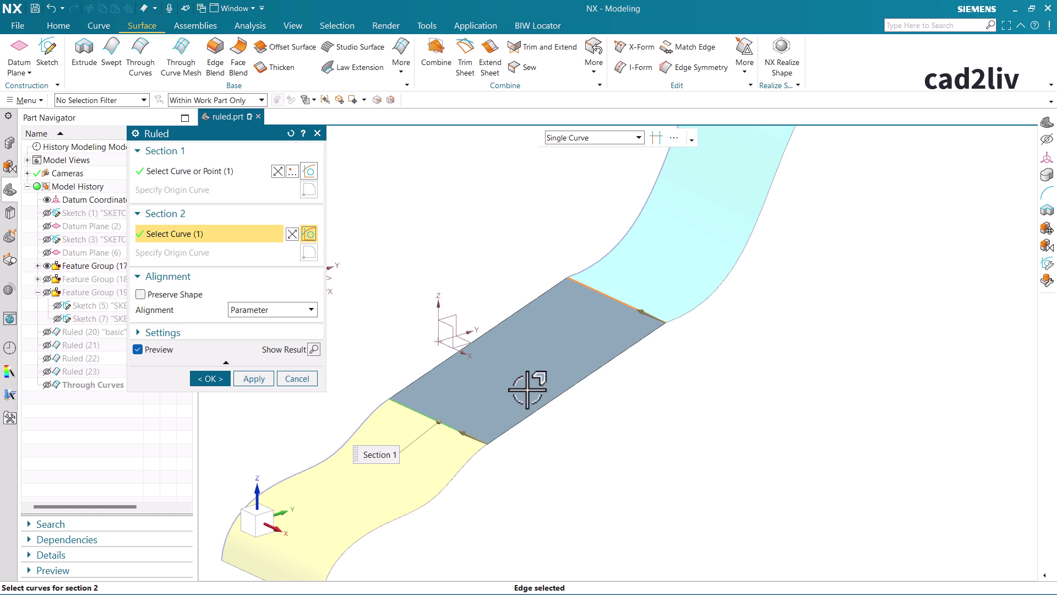
pyautogui.moveTo(527, 389); pyautogui.dragTo(501, 424, button='middle')
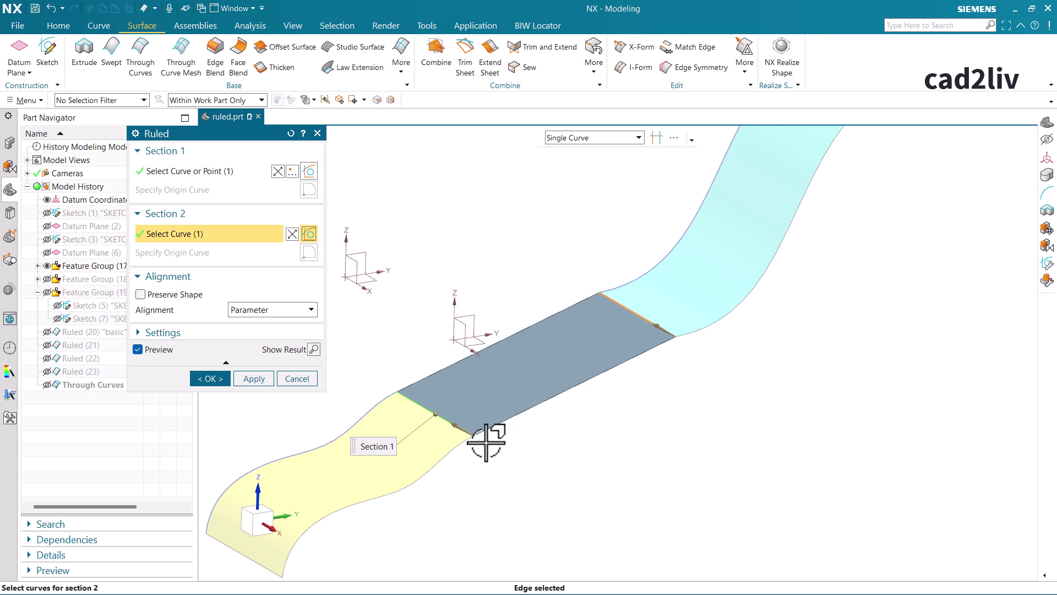
pyautogui.click(473, 435)
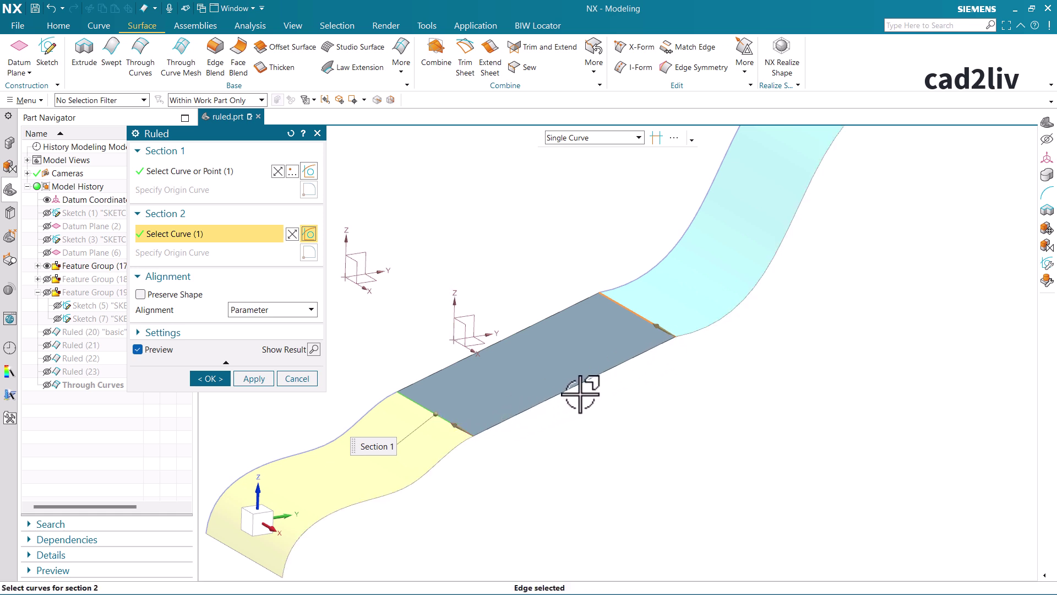
pyautogui.click(205, 383)
# Change the display color of the new ruled surface between the yellow and cyan surfaces to light blue.
pyautogui.click(490, 382)
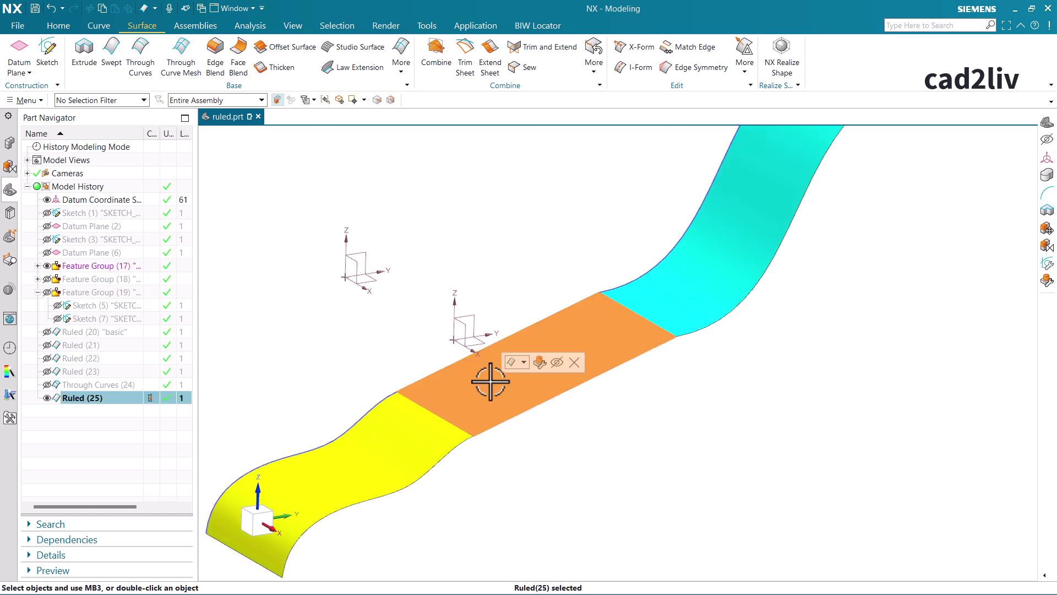
pyautogui.hotkey('ctrl', 'j')
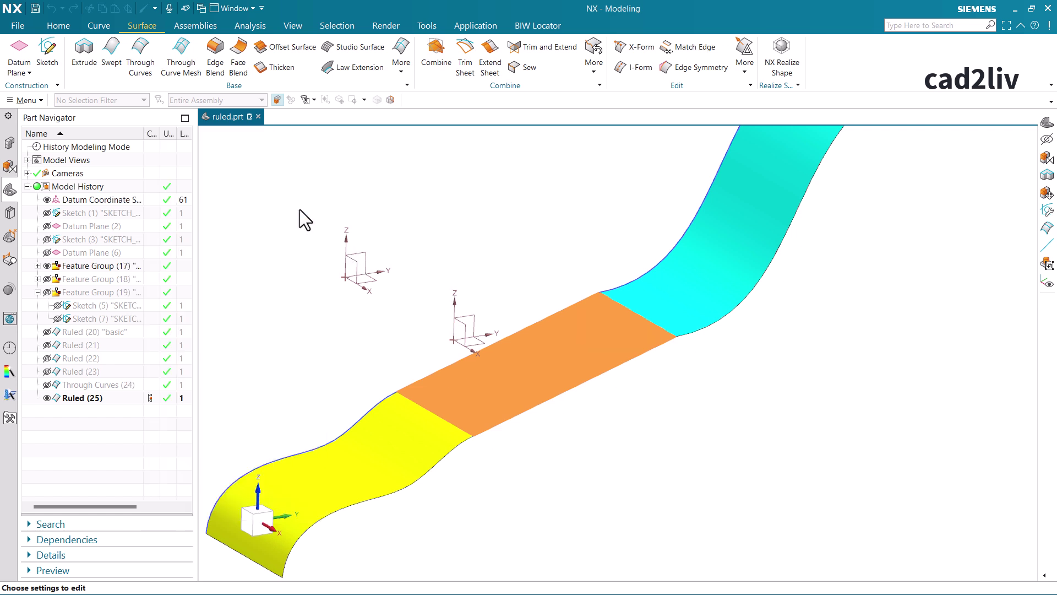
pyautogui.doubleClick(276, 250)
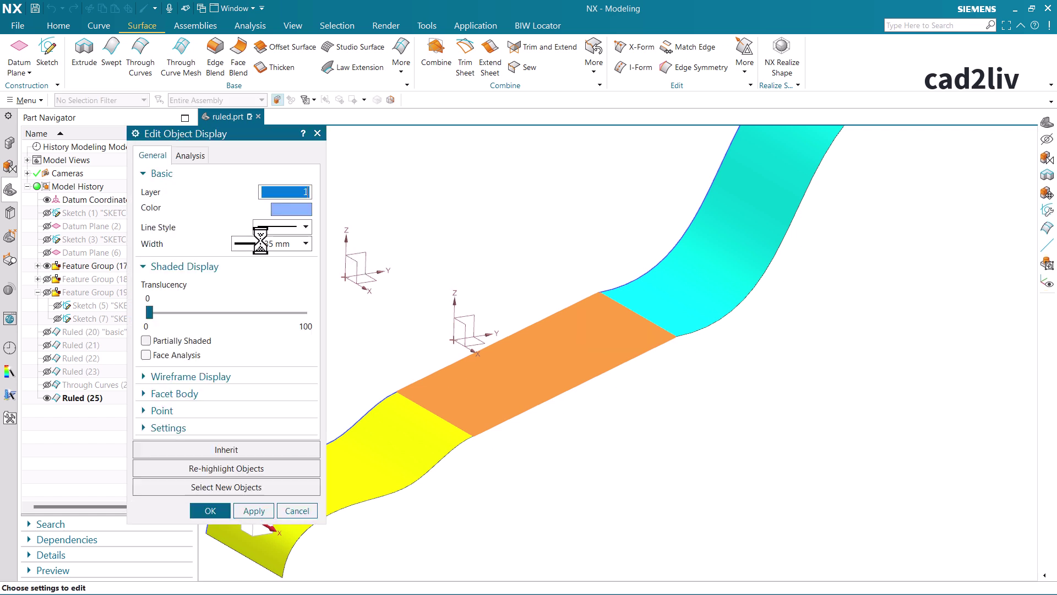
pyautogui.middleClick(498, 364)
pyautogui.moveTo(518, 378)
pyautogui.mouseDown(button='middle')
pyautogui.moveTo(511, 360)
pyautogui.moveTo(514, 370)
pyautogui.mouseUp(button='middle')
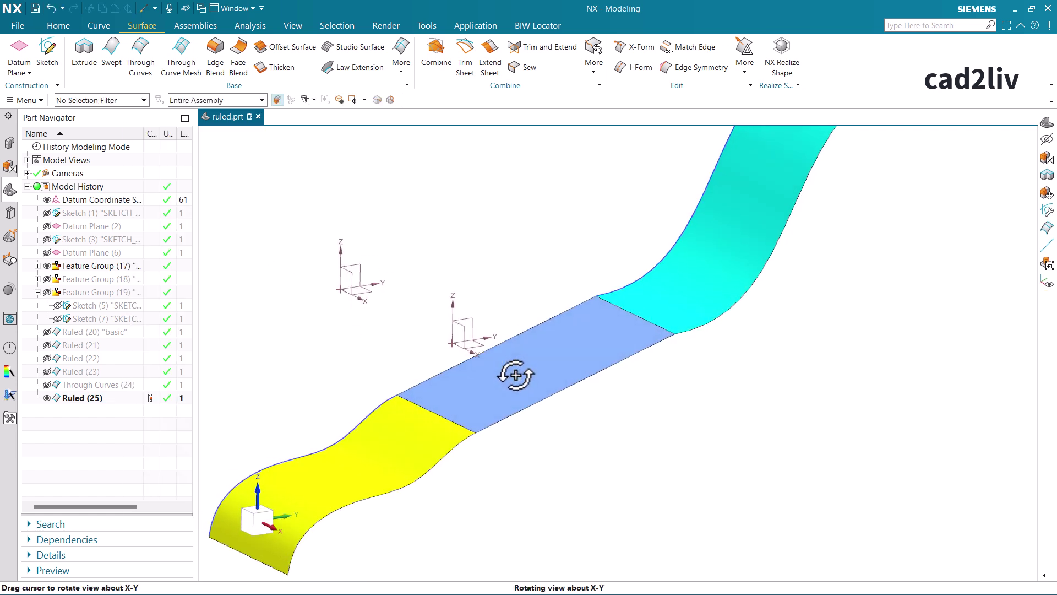
# Set up Through Curves with G1 (Tangent) continuity at both ends, using the facing edges of the yellow and cyan surfaces as sections.
pyautogui.click(147, 70)
pyautogui.click(256, 342)
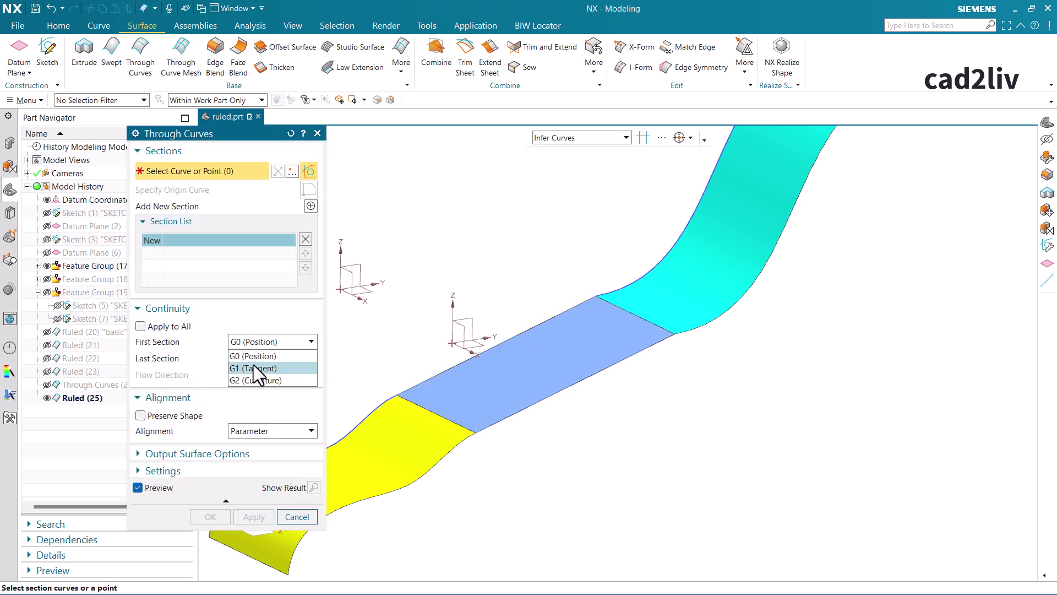
pyautogui.click(253, 368)
pyautogui.click(255, 375)
pyautogui.click(257, 400)
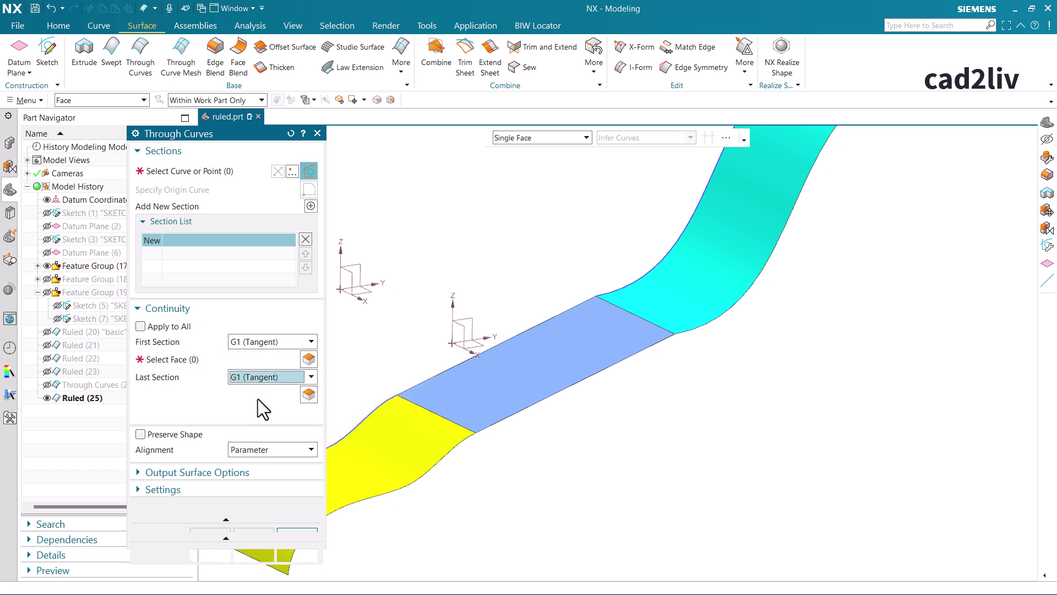
pyautogui.click(218, 172)
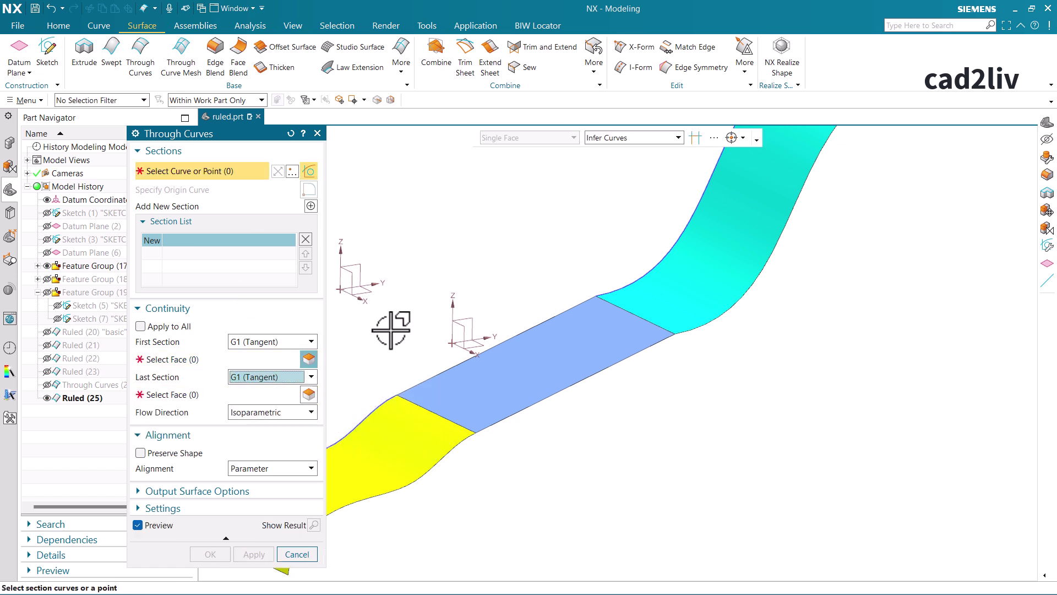
pyautogui.click(454, 423)
pyautogui.middleClick(540, 448)
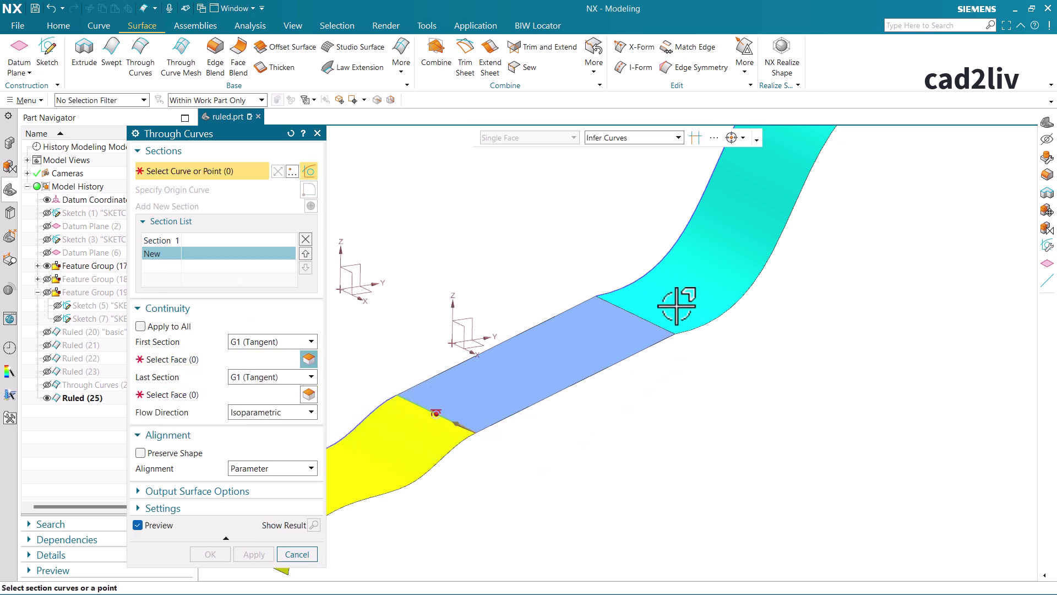
pyautogui.click(663, 327)
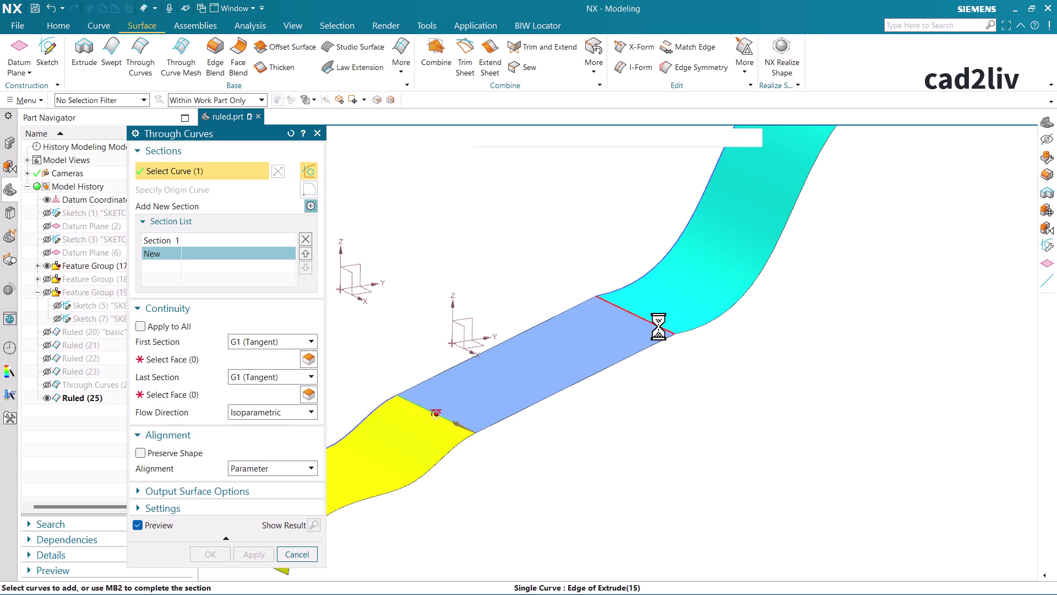
pyautogui.middleClick(676, 387)
# Assign the yellow face to the first section and the cyan face to the last section as tangency references, and create the surface.
pyautogui.click(226, 361)
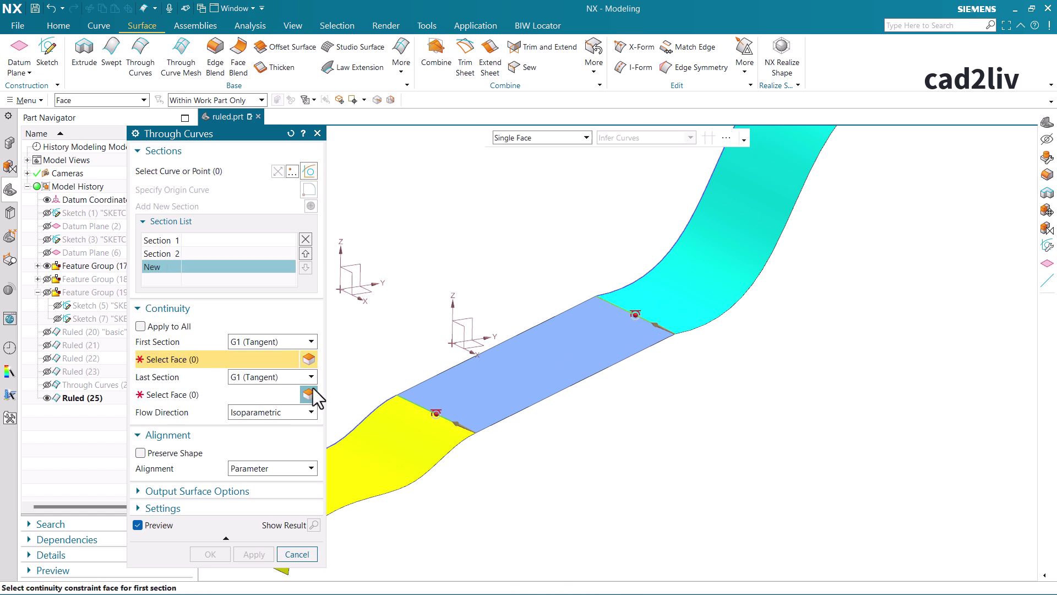
pyautogui.click(381, 417)
pyautogui.click(177, 398)
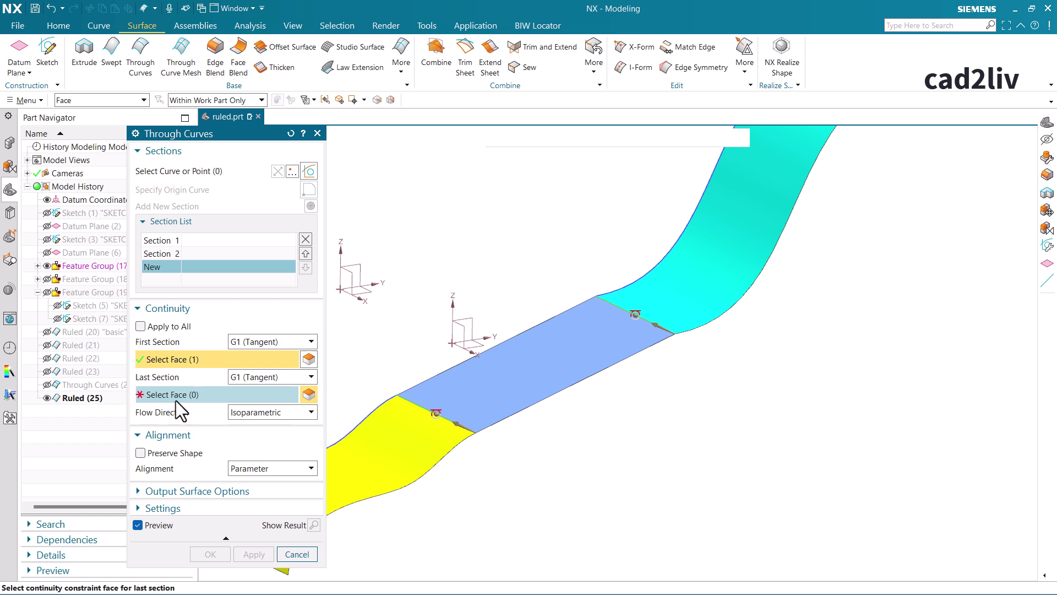
pyautogui.click(743, 274)
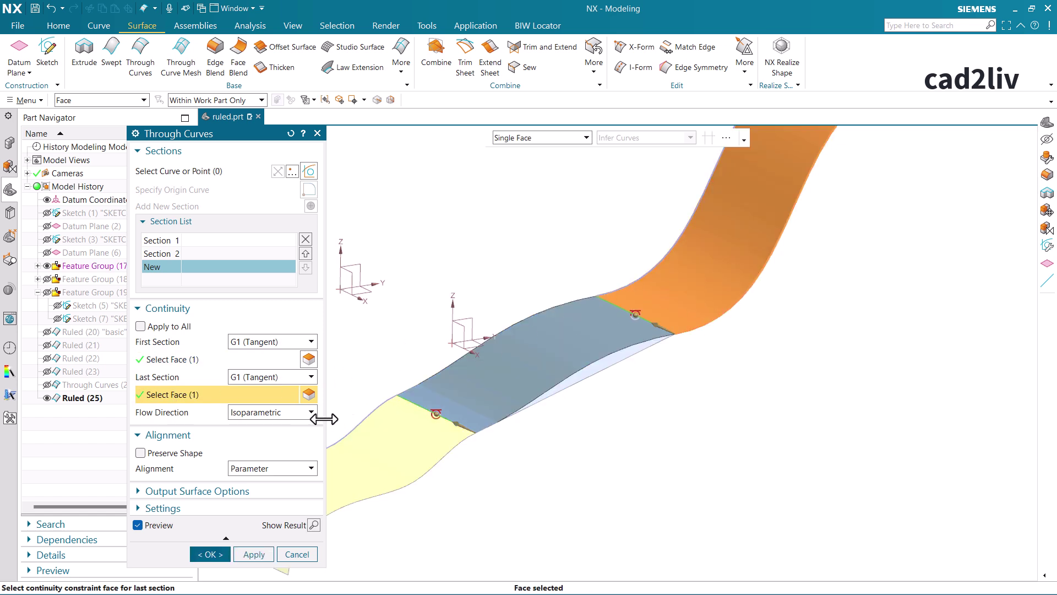
pyautogui.click(226, 552)
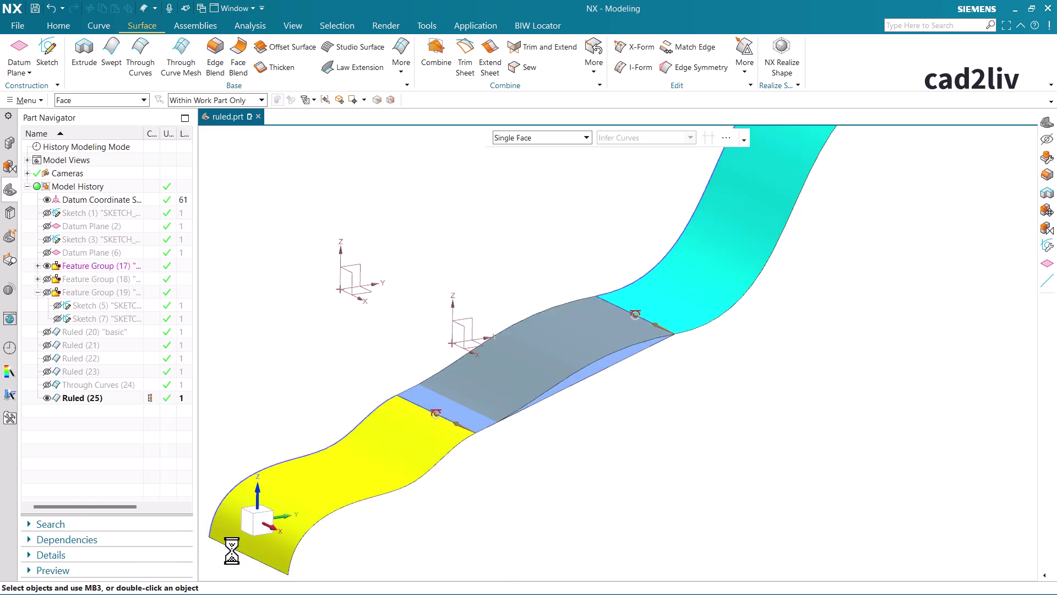
# Change the display color of the tangent Through Curves surface to brown to distinguish it from the ruled surface.
pyautogui.click(543, 377)
pyautogui.hotkey('ctrl', 'j')
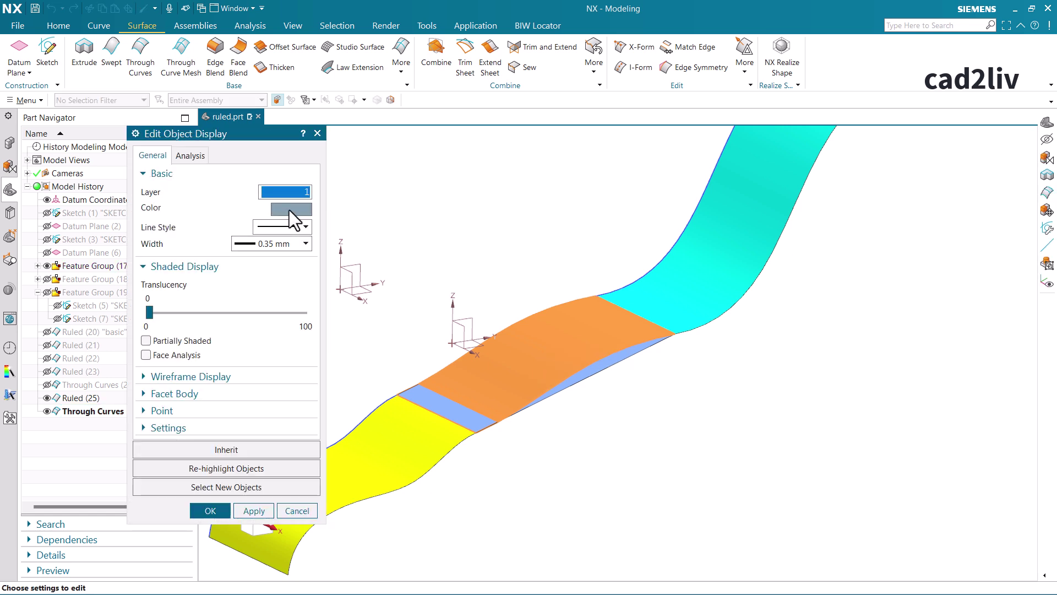
pyautogui.click(281, 210)
pyautogui.doubleClick(277, 296)
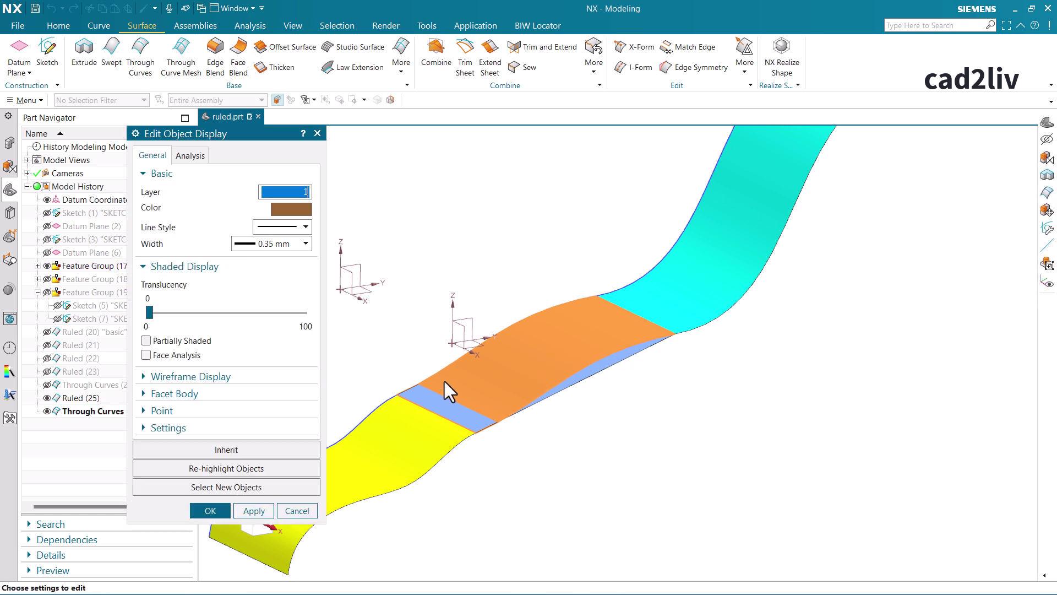
pyautogui.middleClick(262, 393)
pyautogui.moveTo(546, 363); pyautogui.dragTo(538, 348, button='middle')
pyautogui.scroll(-2, 545, 374)
pyautogui.scroll(2, 549, 332)
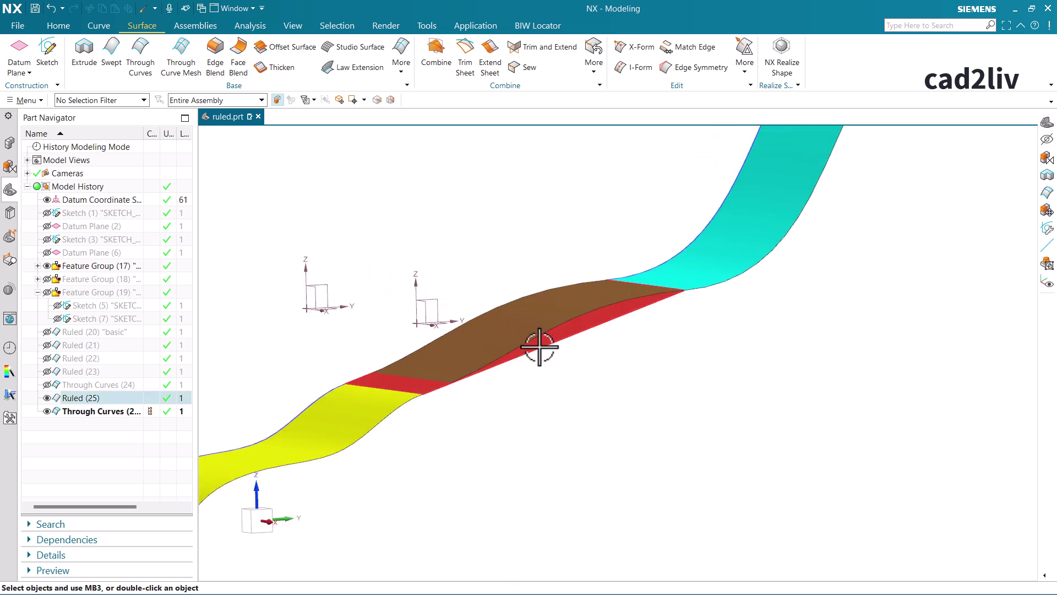
# Hide the ruled surface so that only the brown tangent Through Curves surface bridges the yellow and cyan surfaces.
pyautogui.click(539, 347)
pyautogui.hotkey('ctrl', 'b')
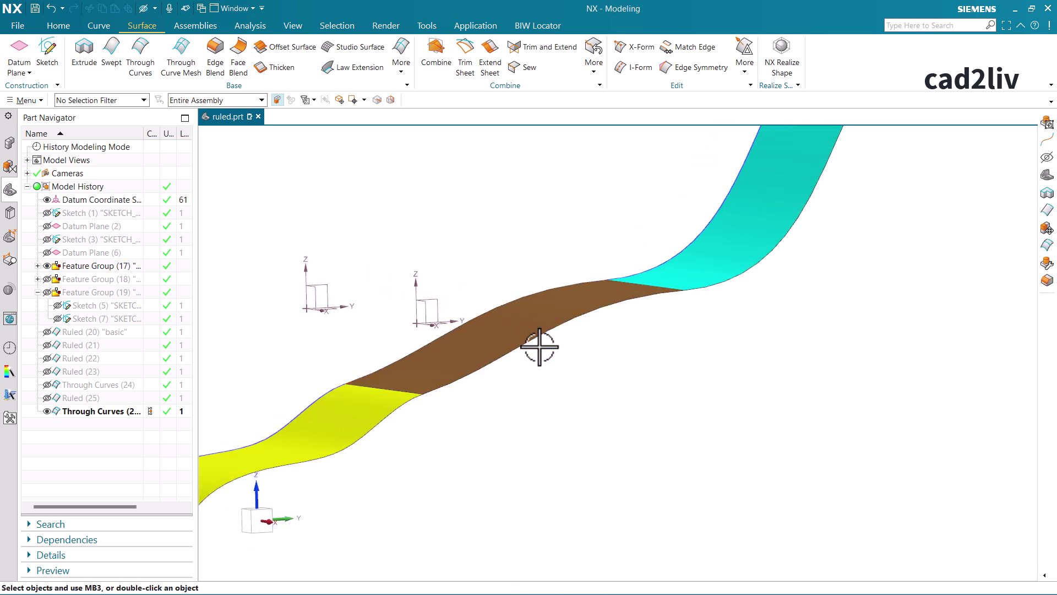
pyautogui.moveTo(515, 335)
pyautogui.mouseDown(button='middle')
pyautogui.moveTo(502, 354)
pyautogui.moveTo(490, 343)
pyautogui.moveTo(521, 346)
pyautogui.mouseUp(button='middle')
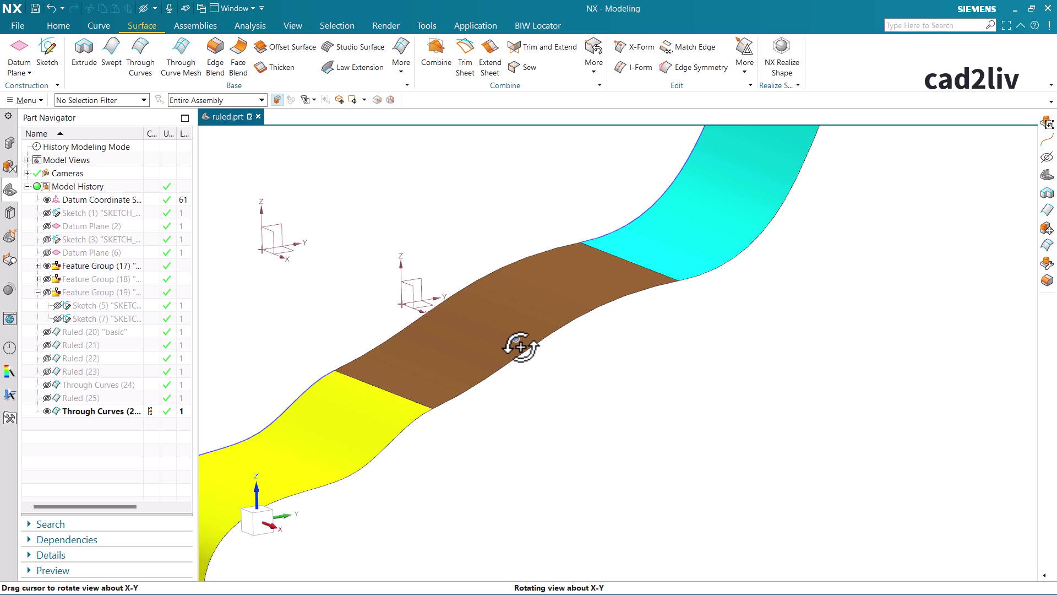
pyautogui.moveTo(521, 347); pyautogui.dragTo(520, 347, button='middle')
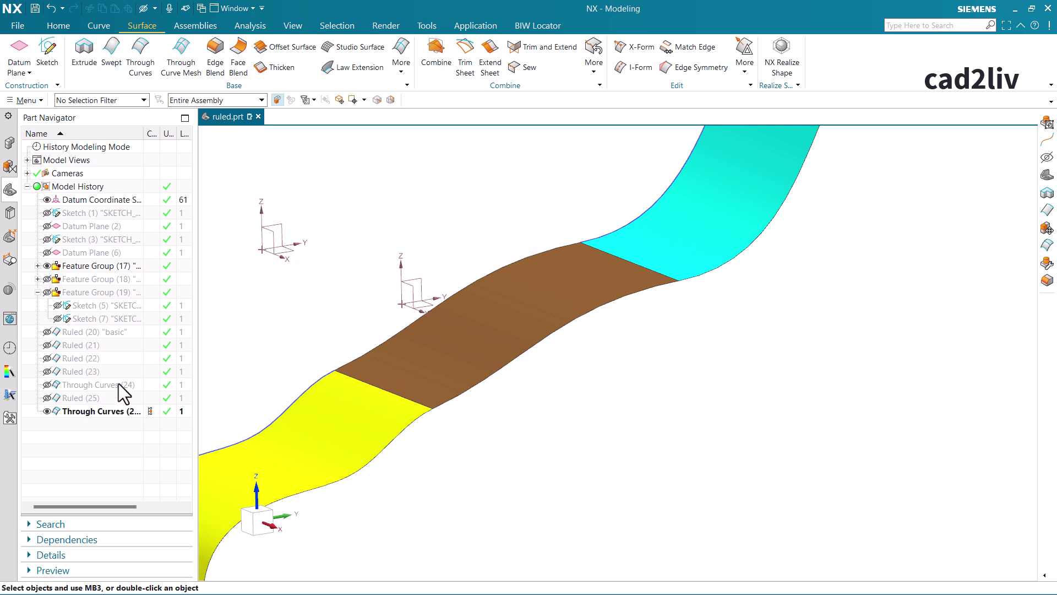
# Hide the brown Through Curves surface, show the light blue Ruled (25) surface instead, and fit the model in view.
pyautogui.click(47, 410)
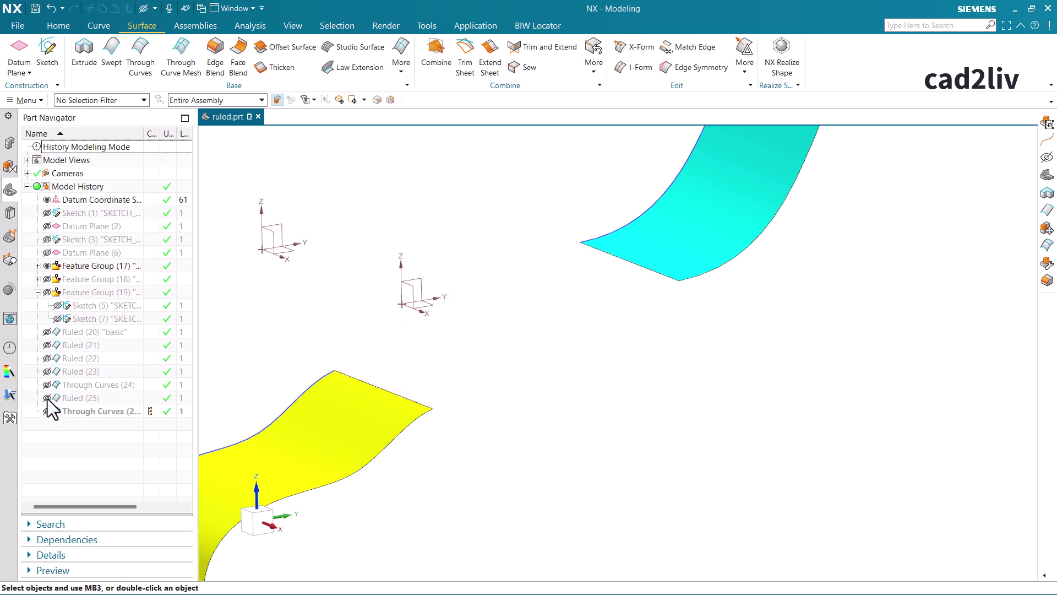
pyautogui.click(47, 397)
pyautogui.scroll(-2, 462, 323)
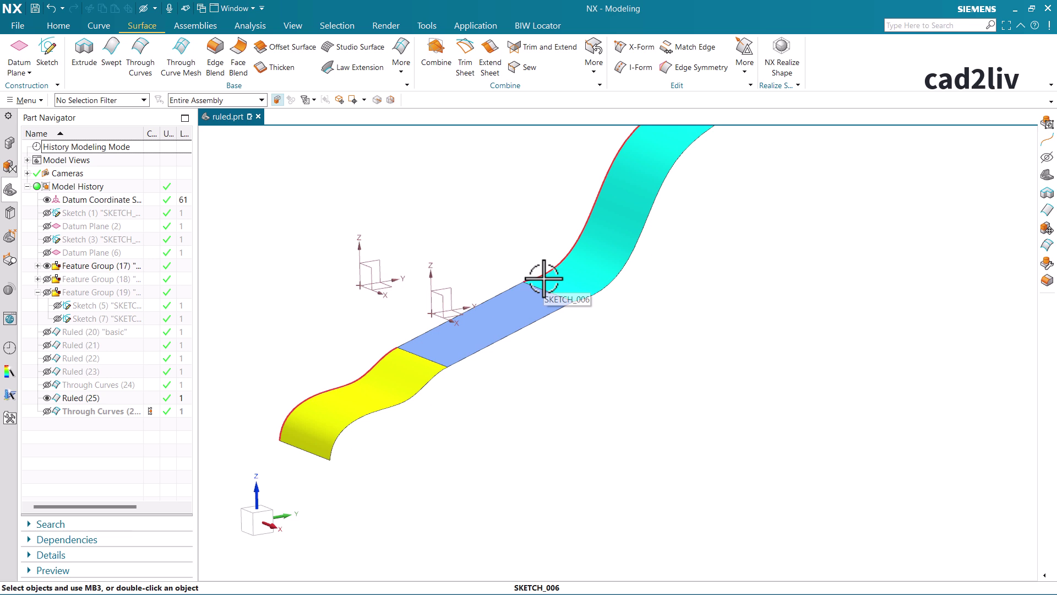
pyautogui.hotkey('ctrl', 'f')
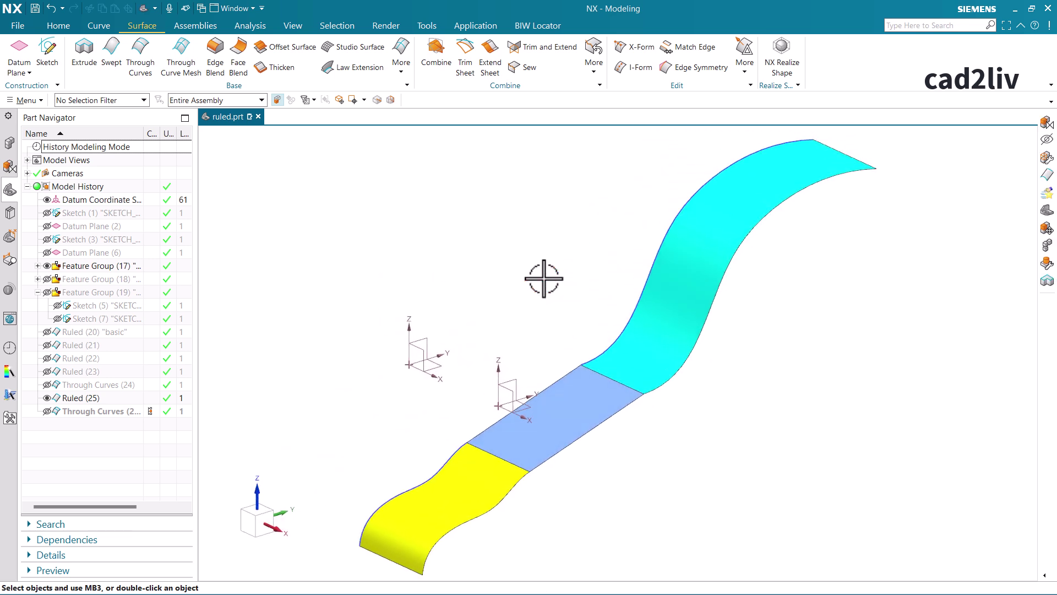
# Hide Ruled (25) and Feature Group (17), and show Feature Group (18) with the circle and rectangle sketches.
pyautogui.click(46, 398)
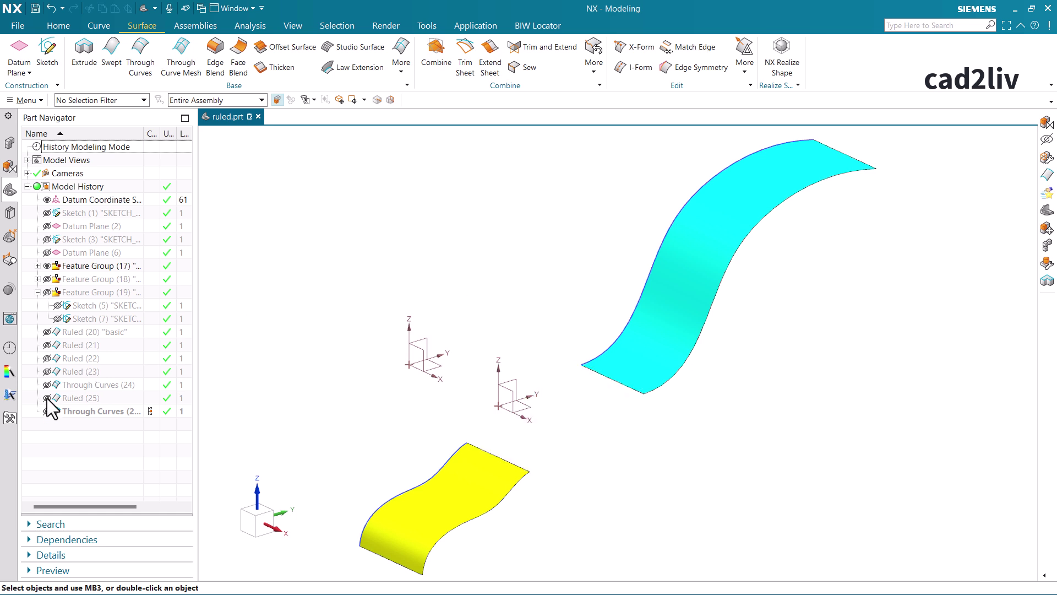
pyautogui.click(47, 266)
pyautogui.click(46, 279)
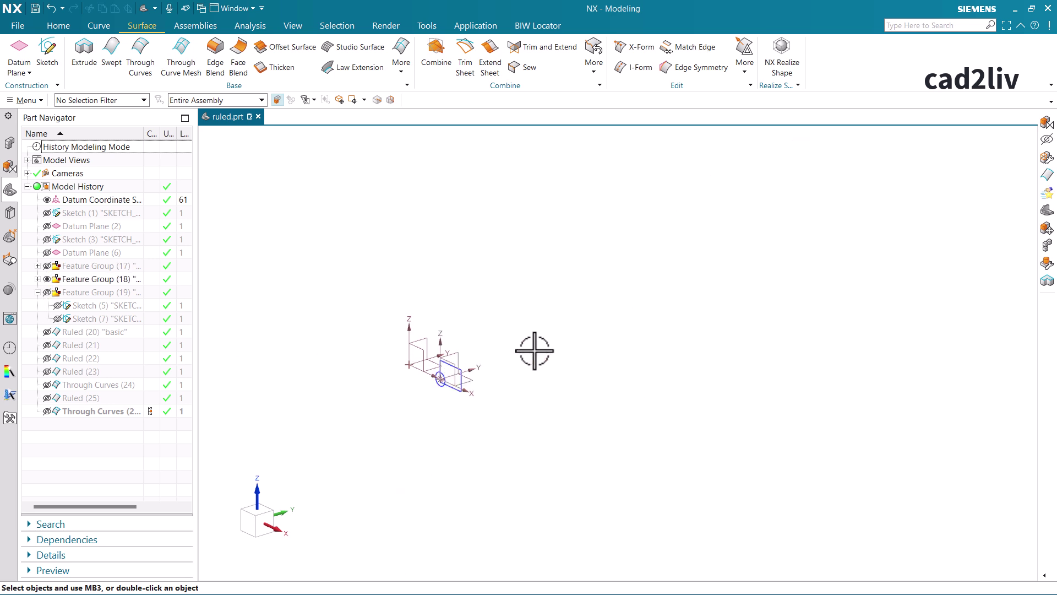
pyautogui.scroll(3, 476, 358)
pyautogui.scroll(2, 477, 358)
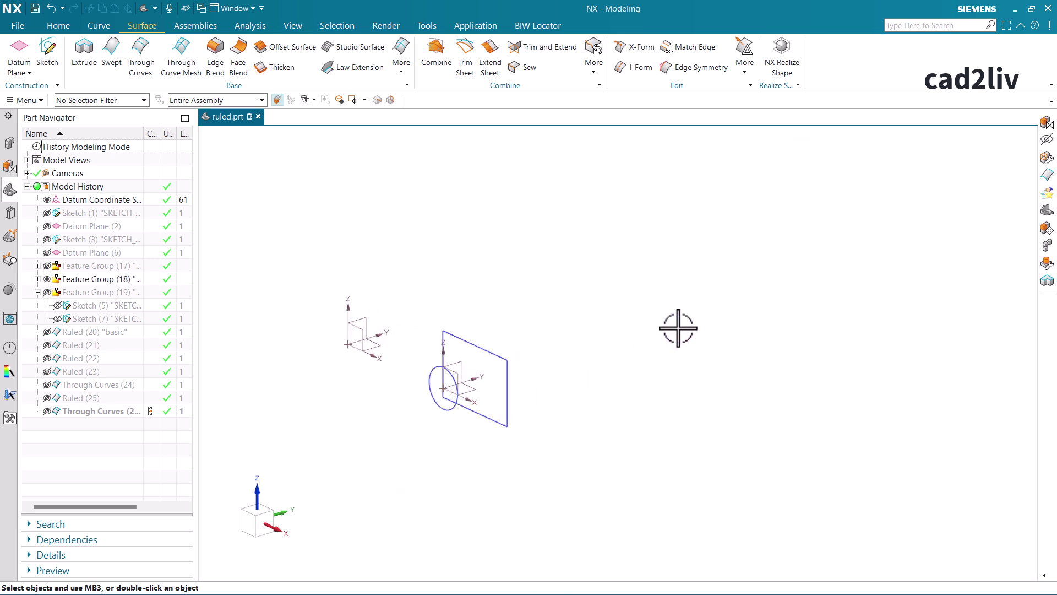
# Hide all datums using Show and Hide so only the circle and rectangle remain displayed.
pyautogui.hotkey('ctrl', 'w')
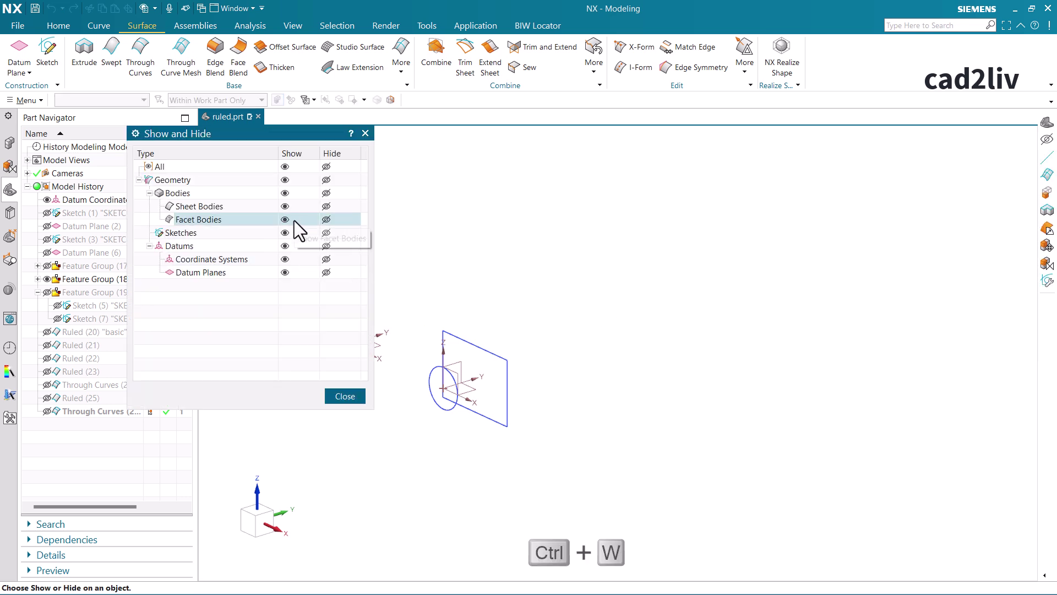
pyautogui.click(326, 246)
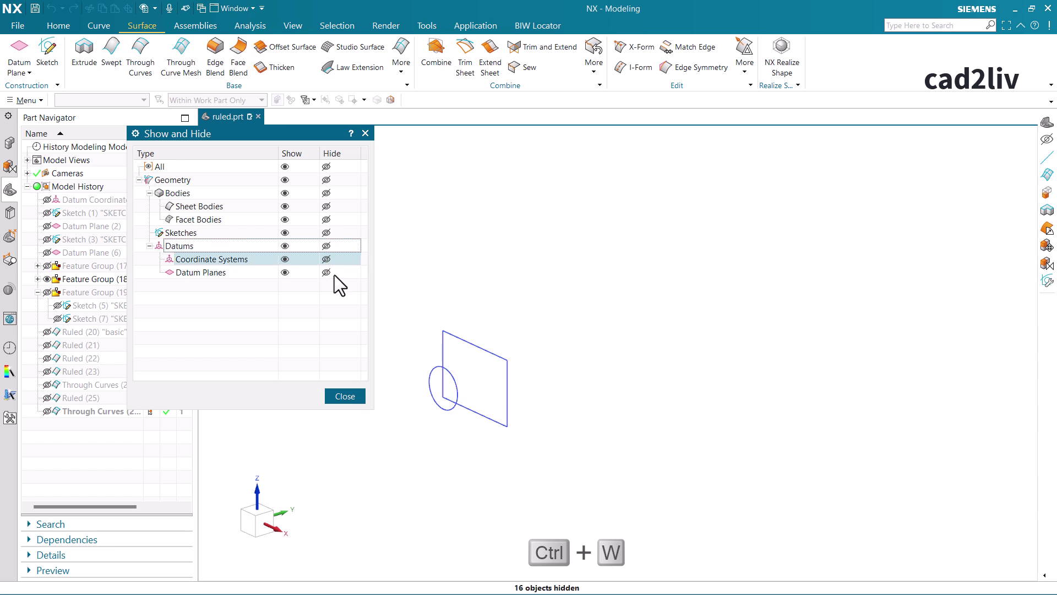
pyautogui.click(346, 396)
pyautogui.scroll(-2, 576, 291)
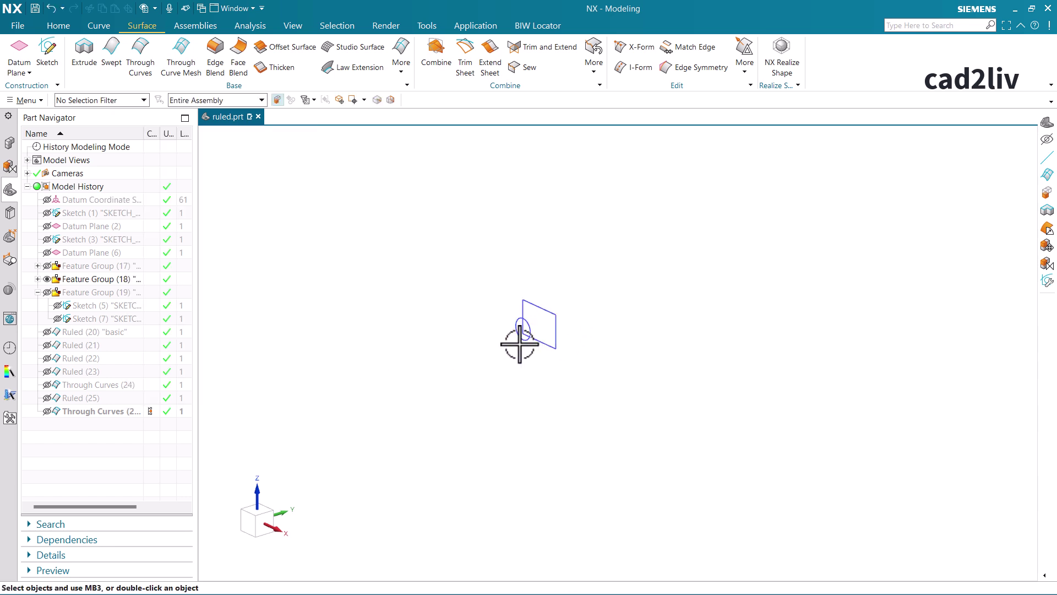
pyautogui.scroll(5, 566, 253)
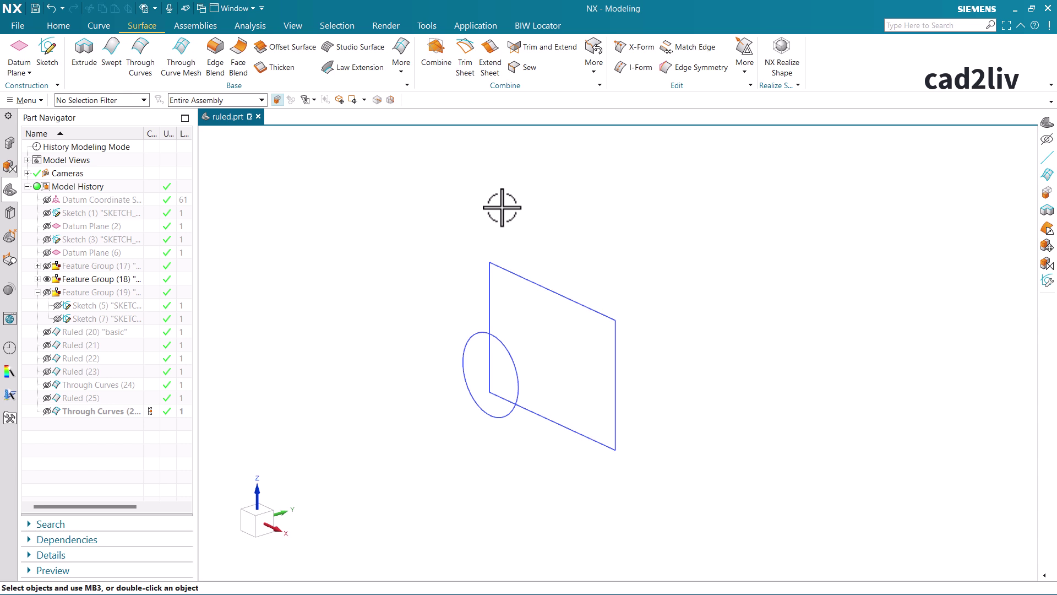
# Start a Ruled surface with the circle as Section 1 and the rectangle, chosen with the Connected Curves rule, as Section 2.
pyautogui.click(398, 60)
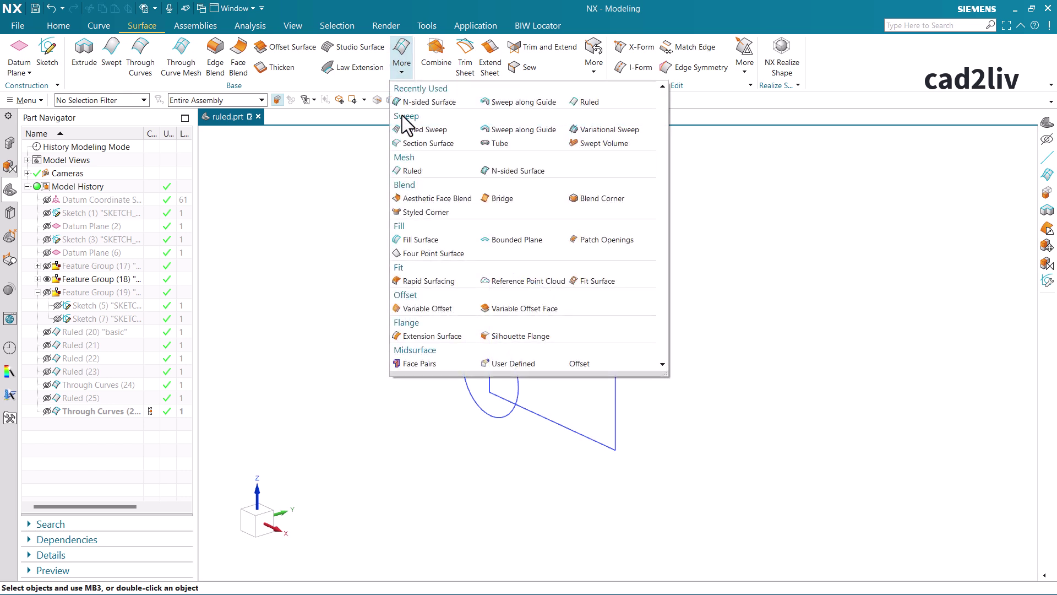
pyautogui.click(415, 170)
pyautogui.click(516, 361)
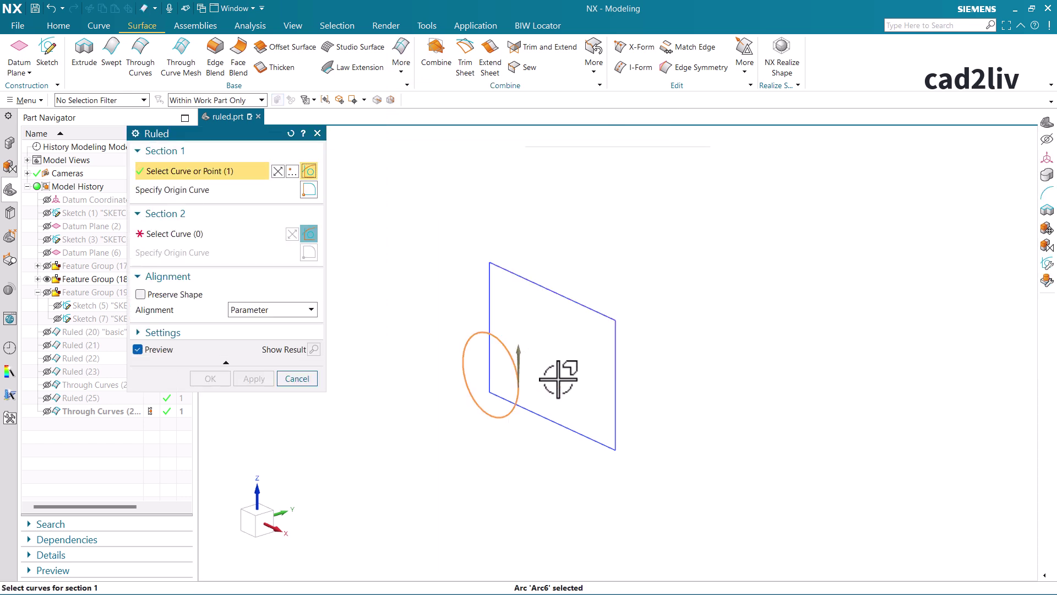
pyautogui.middleClick(561, 380)
pyautogui.click(616, 403)
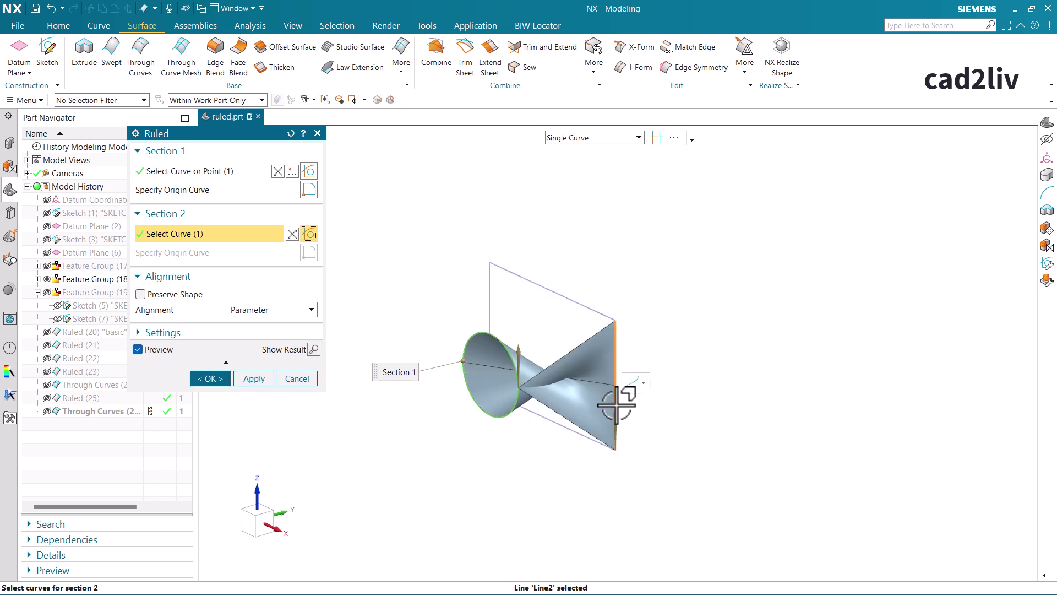
pyautogui.keyDown('shift'); pyautogui.click(616, 384); pyautogui.keyUp('shift')
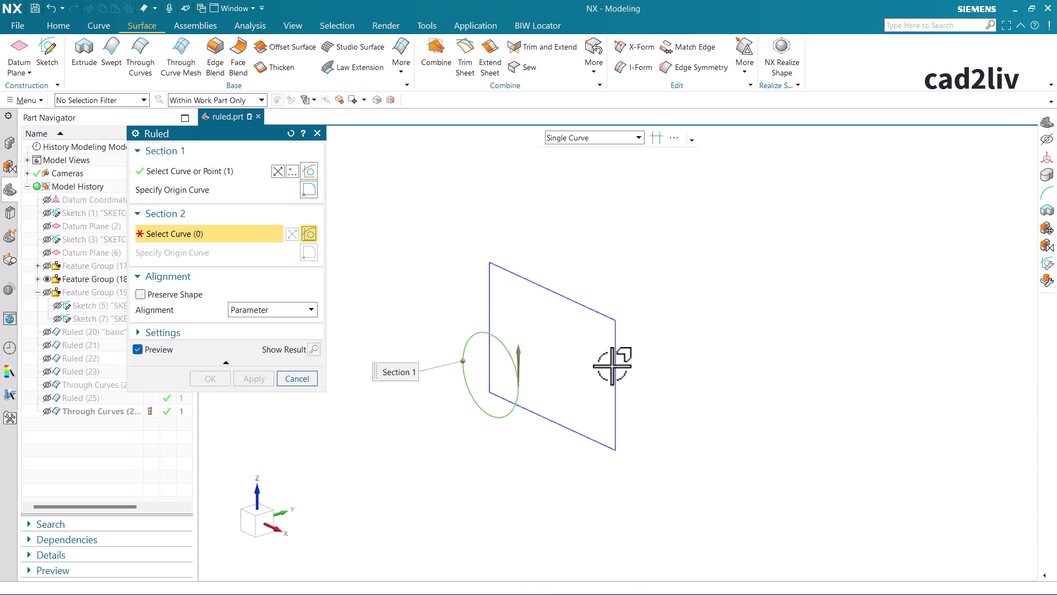
pyautogui.click(587, 140)
pyautogui.click(590, 161)
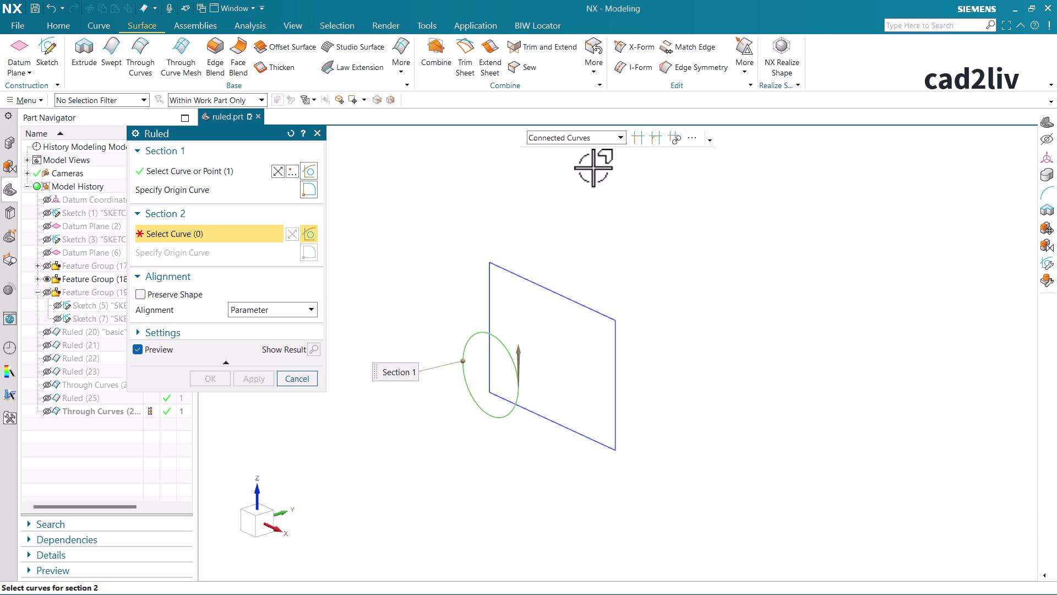
pyautogui.click(617, 377)
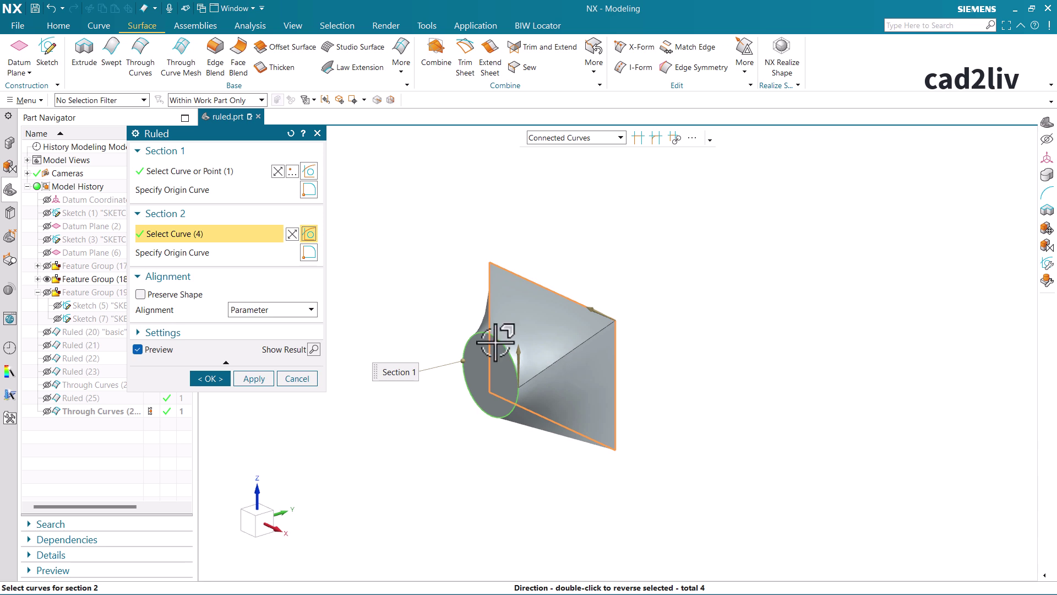
# Set the Ruled body type to Sheet and inspect the preview between the circle and the rectangle.
pyautogui.click(156, 335)
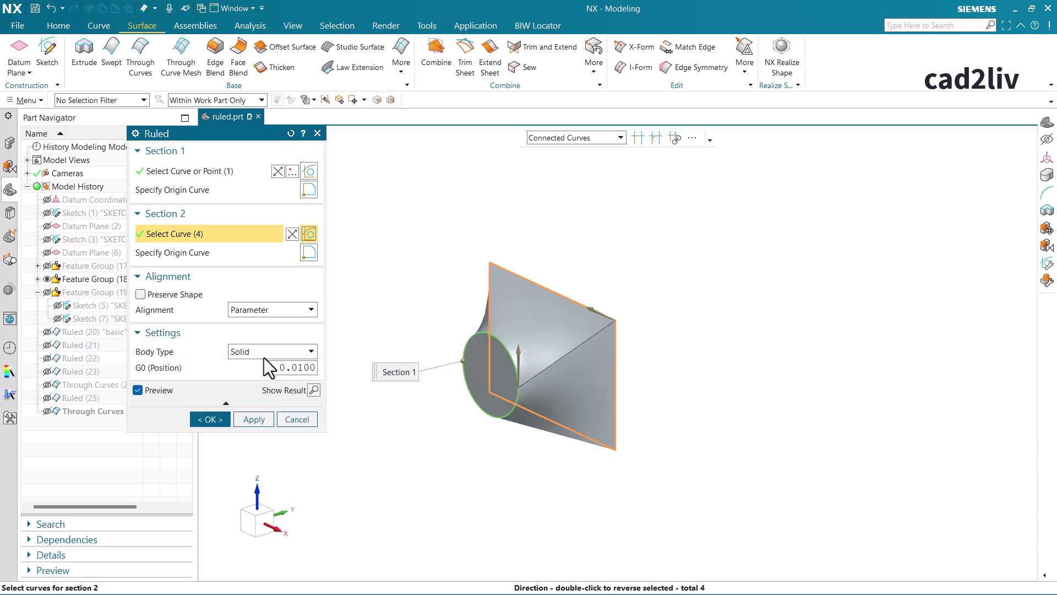
pyautogui.click(263, 352)
pyautogui.click(259, 378)
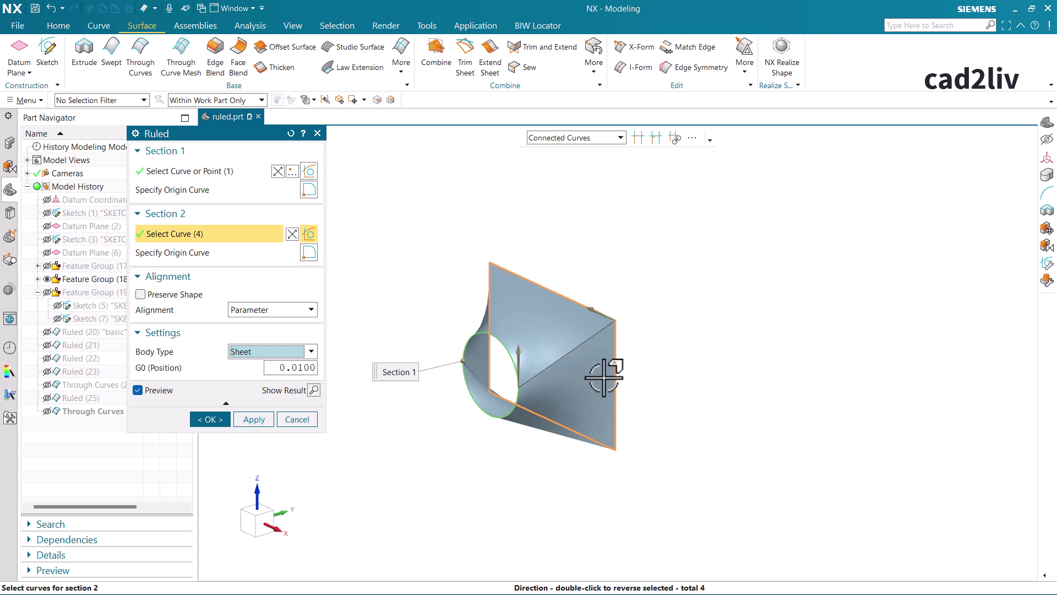
pyautogui.moveTo(604, 377); pyautogui.dragTo(709, 325, button='middle')
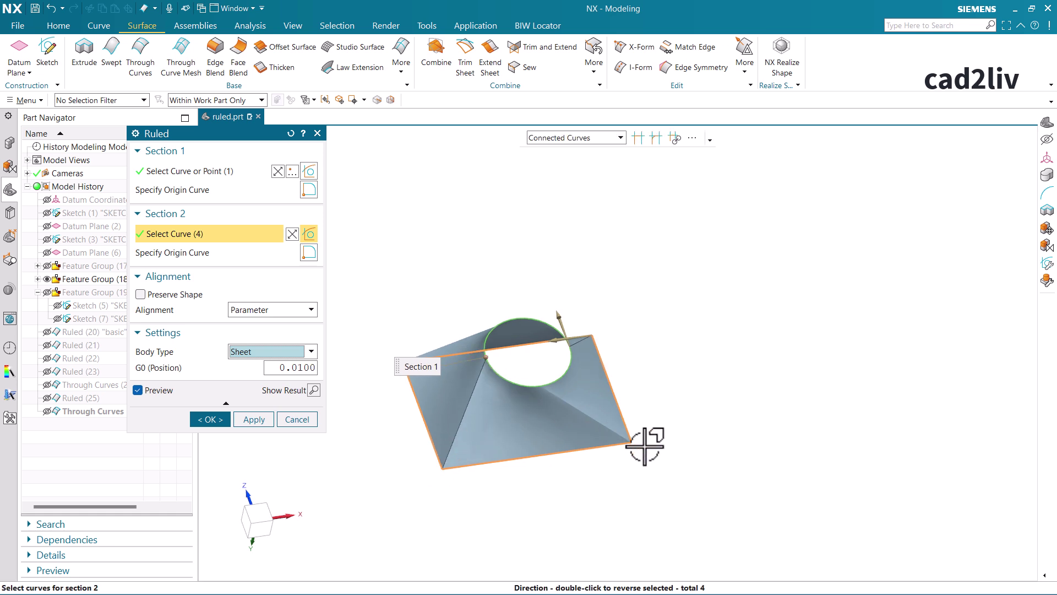
pyautogui.moveTo(574, 404)
pyautogui.mouseDown(button='middle')
pyautogui.moveTo(545, 439)
pyautogui.moveTo(587, 388)
pyautogui.mouseUp(button='middle')
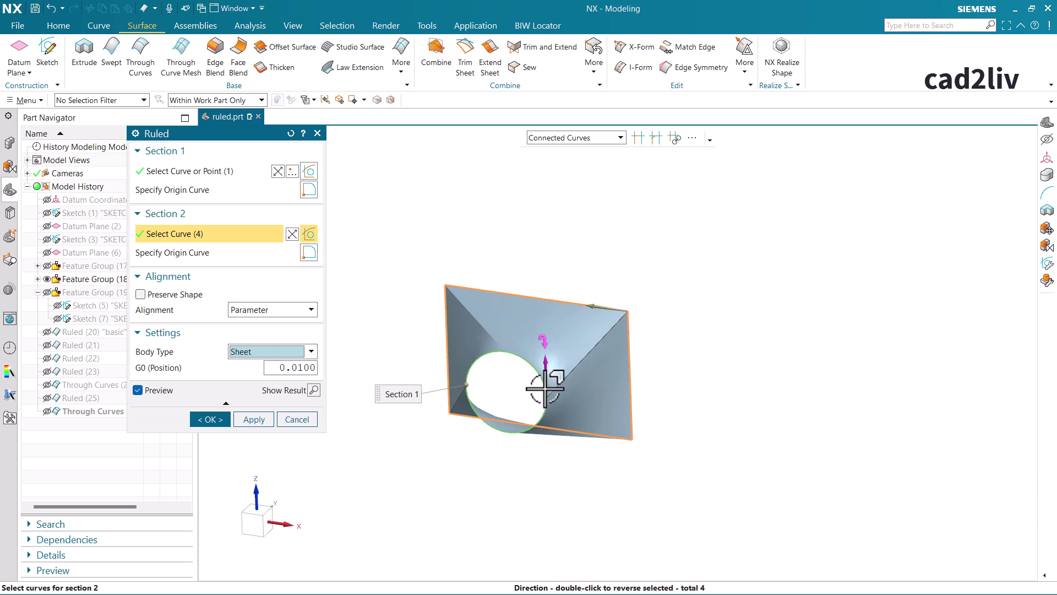
pyautogui.moveTo(538, 360); pyautogui.dragTo(508, 385, button='middle')
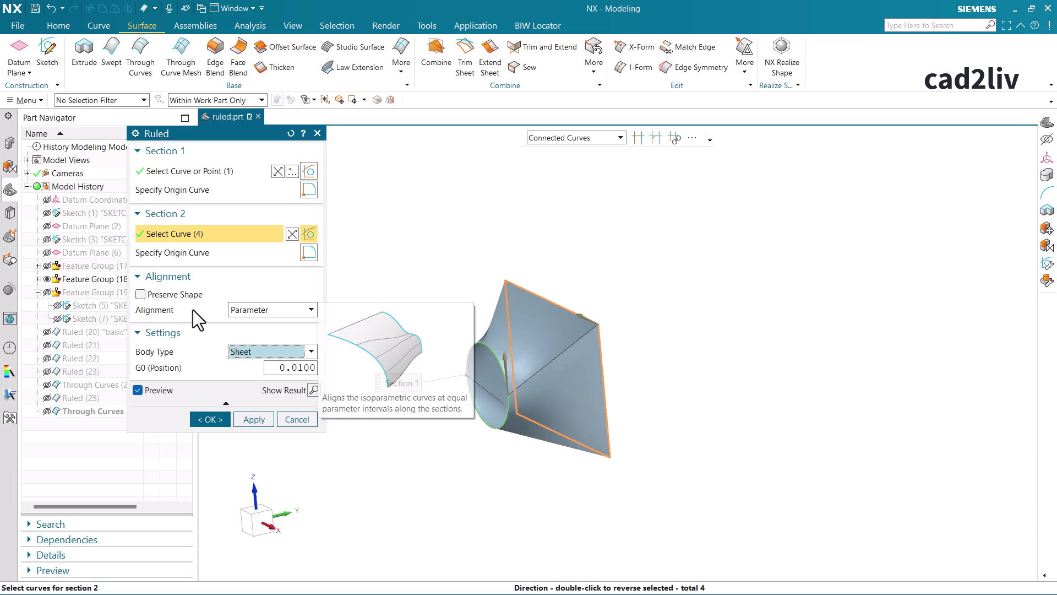
# Set the alignment to Angle, with the axis along the Y direction through the circle's center point.
pyautogui.click(268, 311)
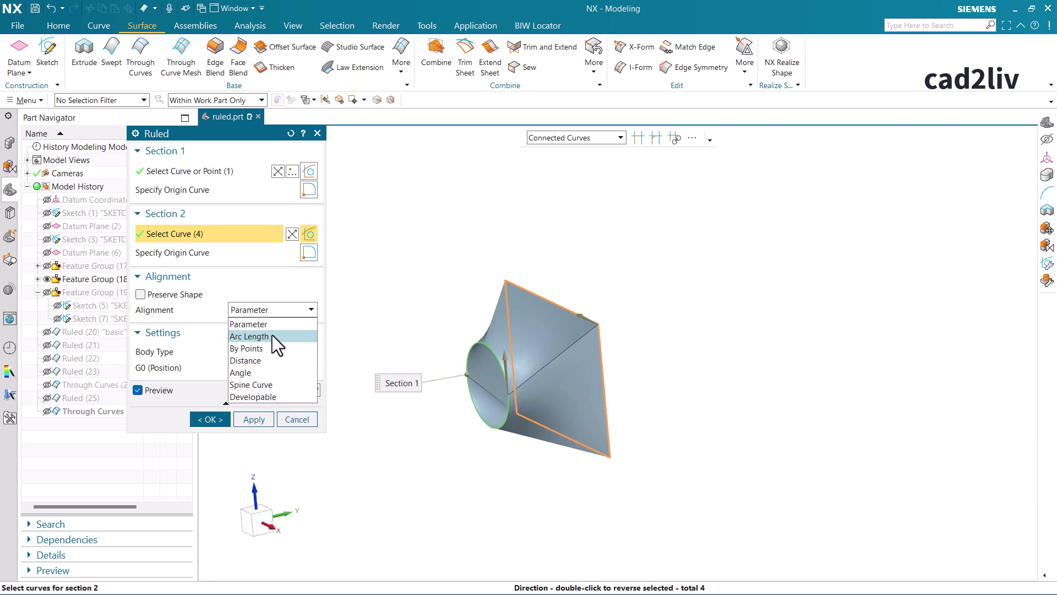
pyautogui.click(275, 373)
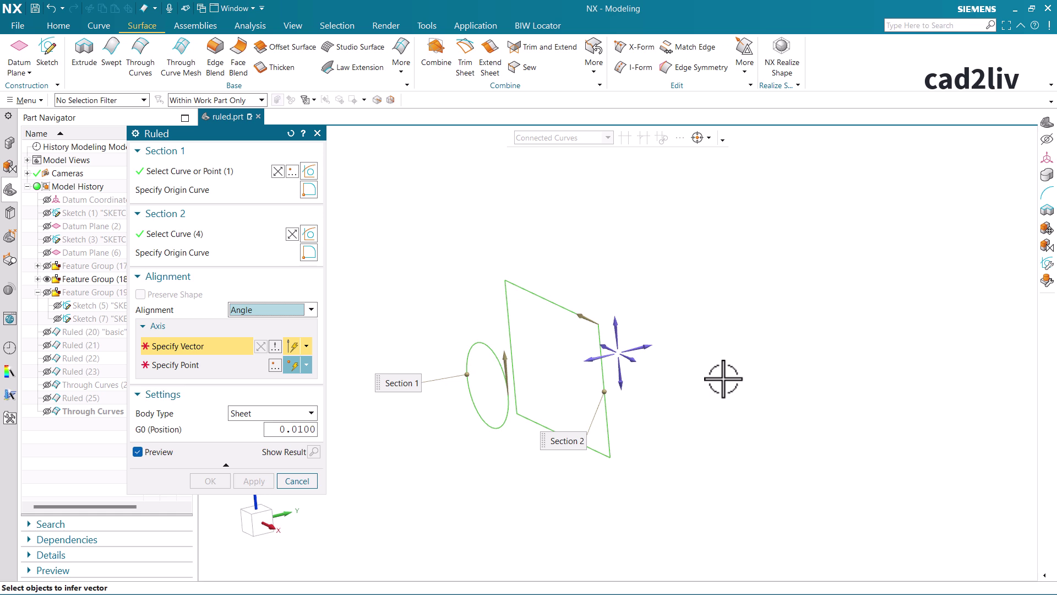
pyautogui.click(647, 345)
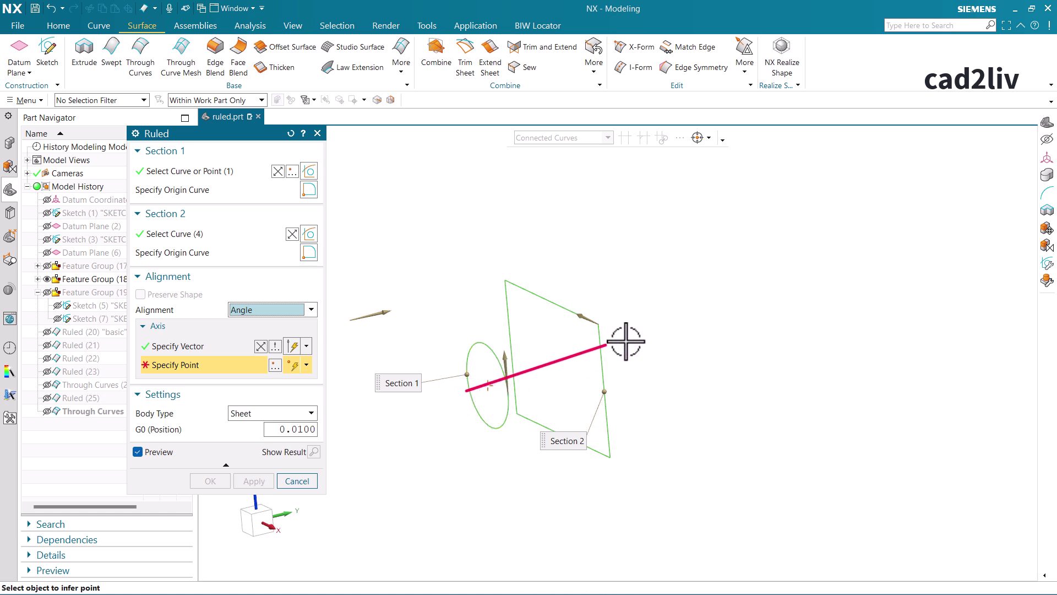
pyautogui.click(489, 386)
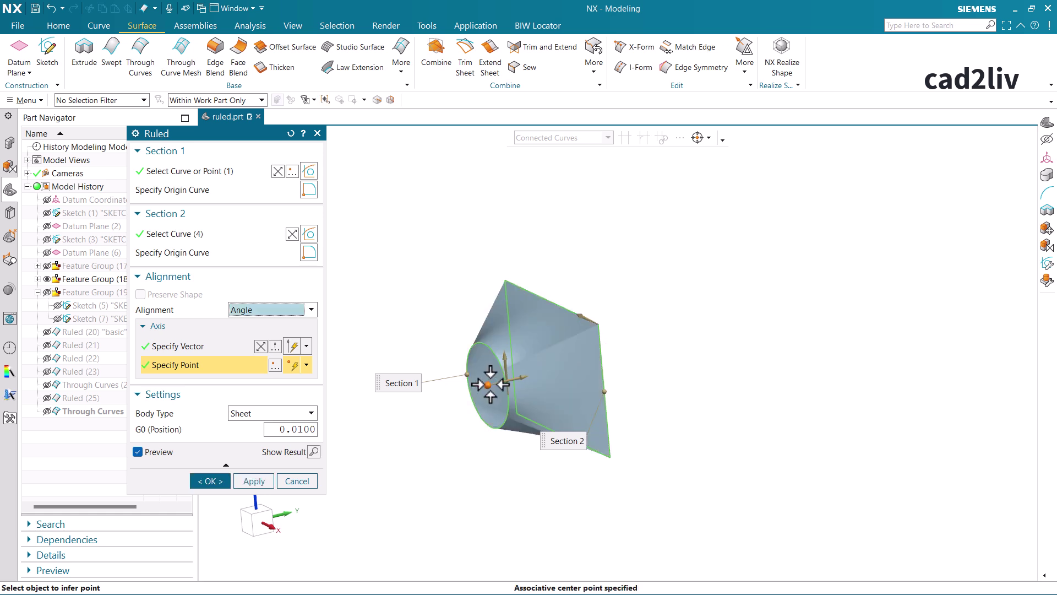
pyautogui.moveTo(489, 385); pyautogui.dragTo(548, 278, button='middle')
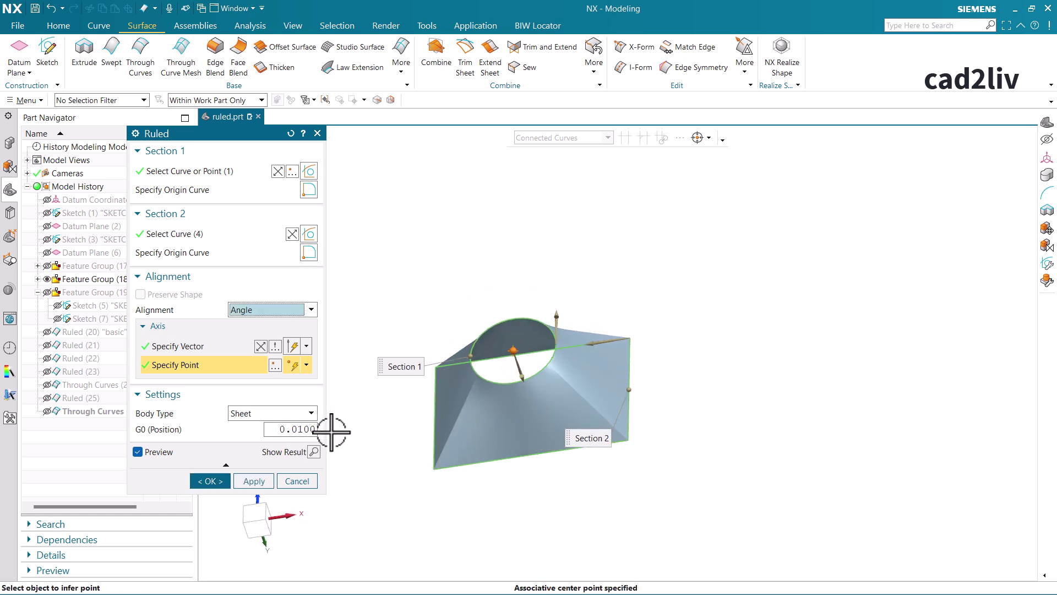
# Show the result of the angle-aligned ruled sheet, create it, and inspect its shape from several sides.
pyautogui.click(313, 452)
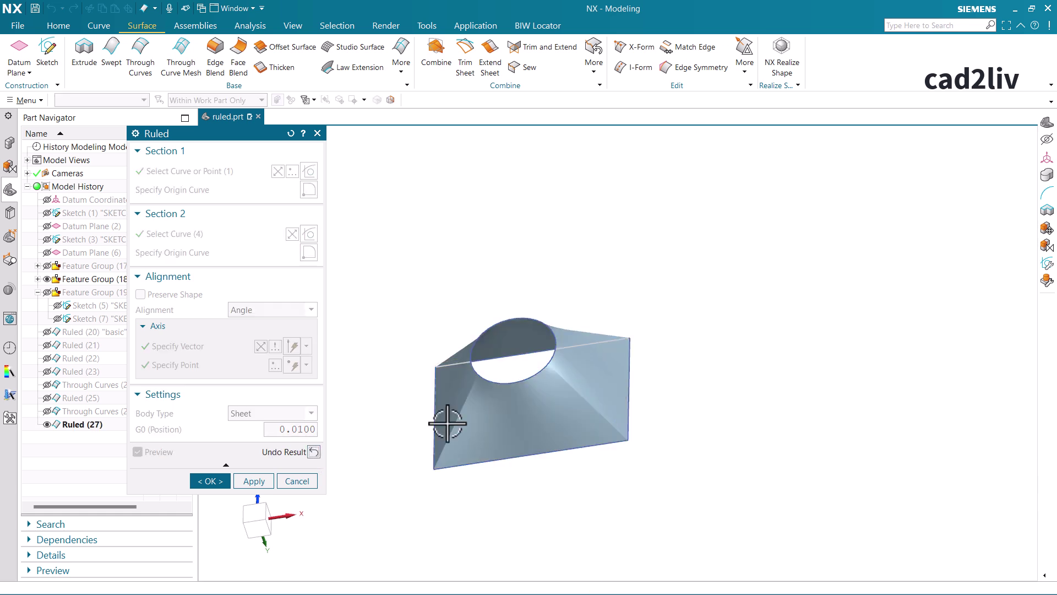
pyautogui.moveTo(444, 420); pyautogui.dragTo(684, 396, button='middle')
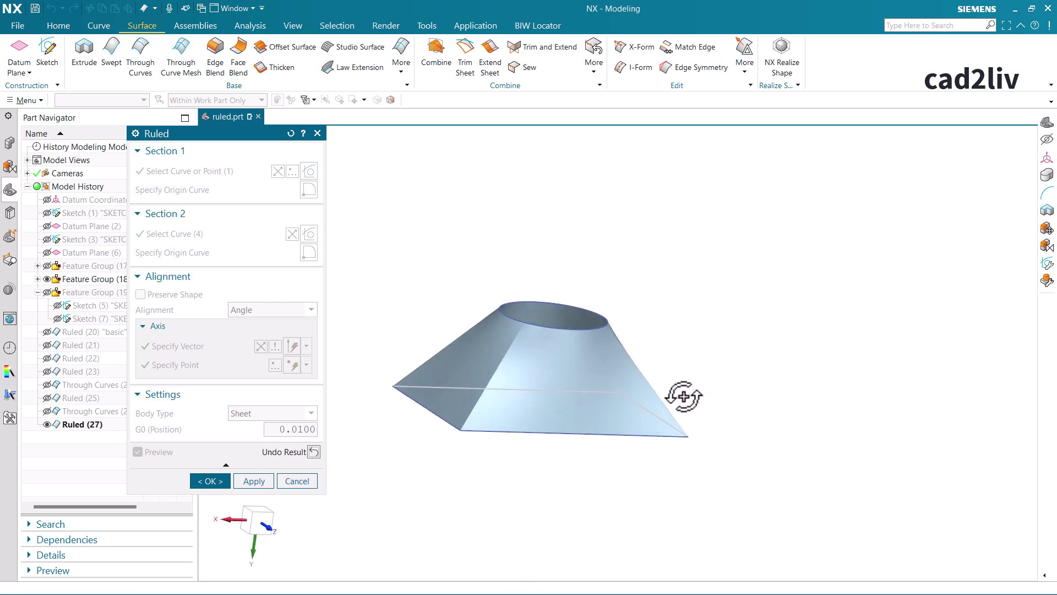
pyautogui.click(220, 480)
pyautogui.moveTo(463, 398); pyautogui.dragTo(406, 408, button='middle')
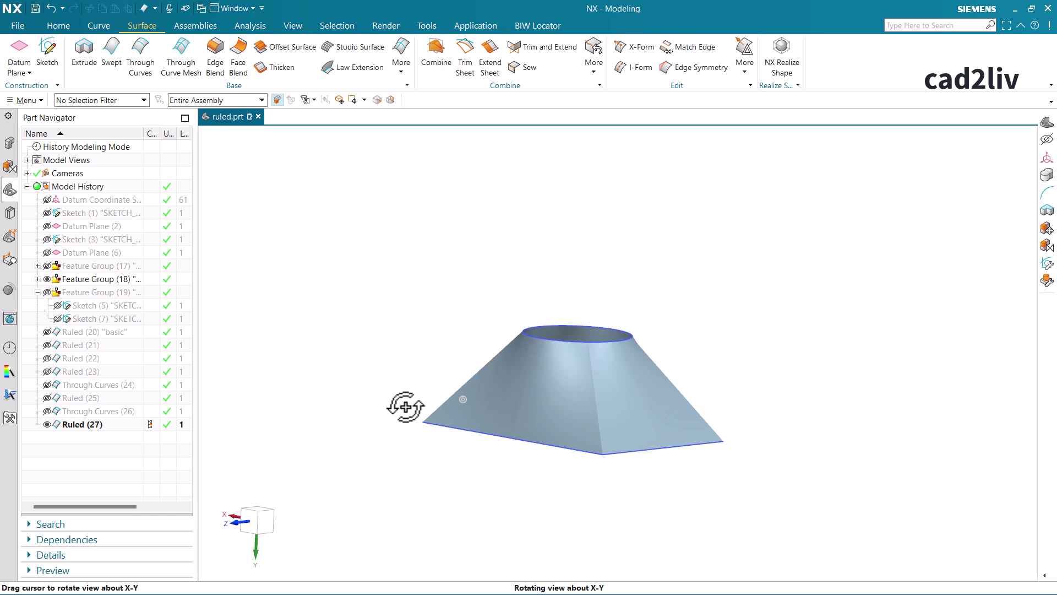
pyautogui.moveTo(405, 408); pyautogui.dragTo(451, 427, button='middle')
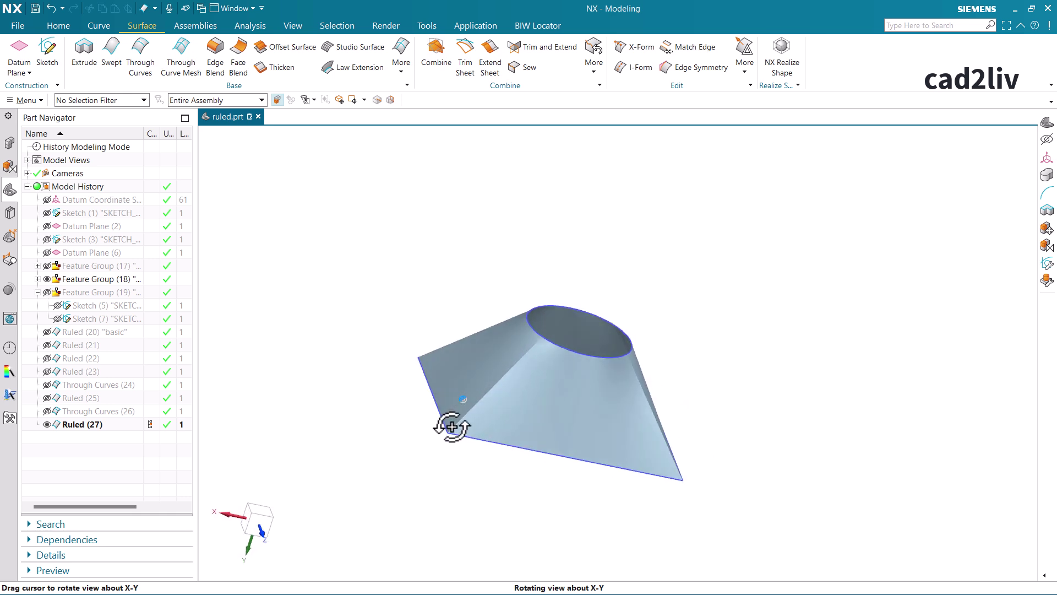
pyautogui.moveTo(451, 427); pyautogui.dragTo(486, 454, button='middle')
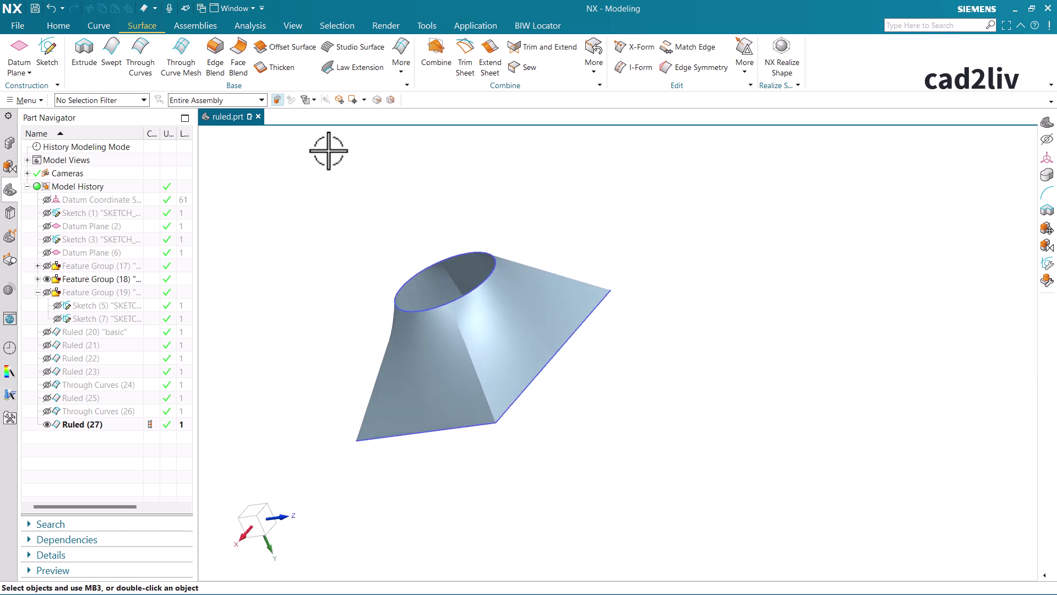
# Check the circle-to-rectangle ruled sheet with a Line Images reflection analysis, inspect it from several sides, and discard the analysis.
pyautogui.click(266, 24)
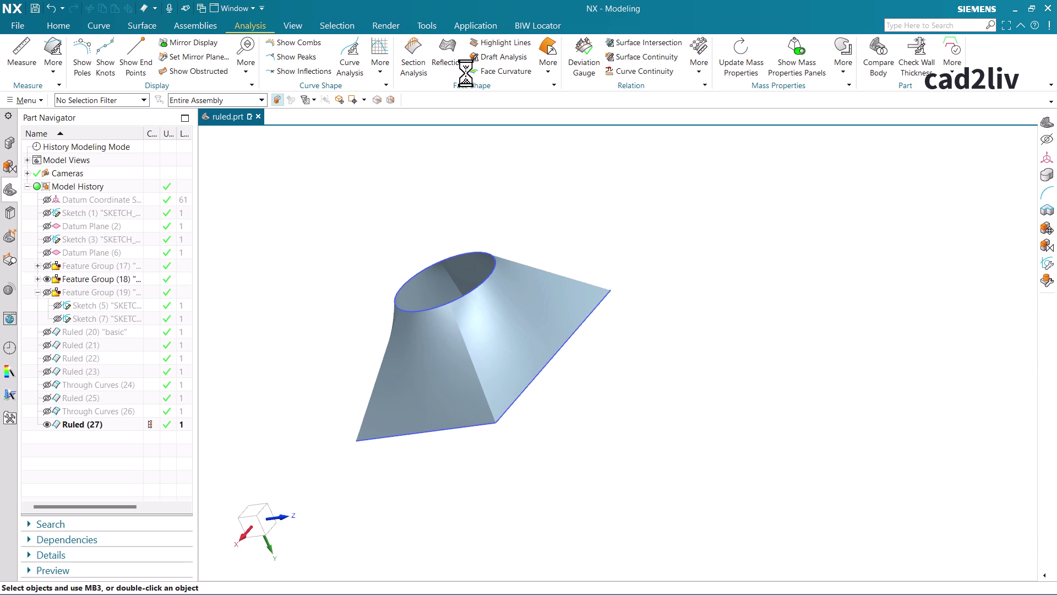
pyautogui.click(448, 61)
pyautogui.click(512, 318)
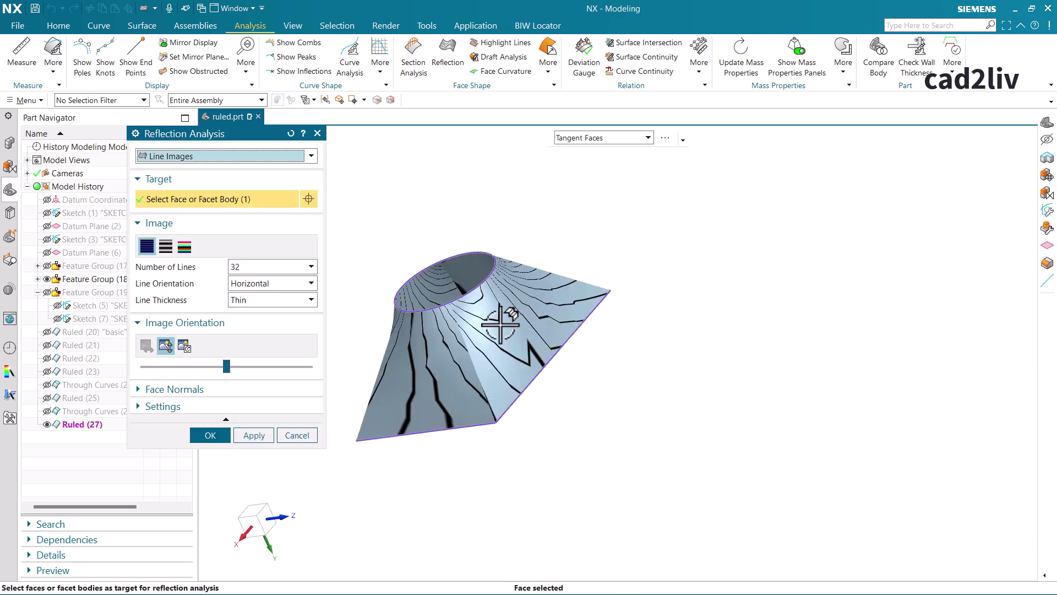
pyautogui.moveTo(501, 325); pyautogui.dragTo(725, 352, button='middle')
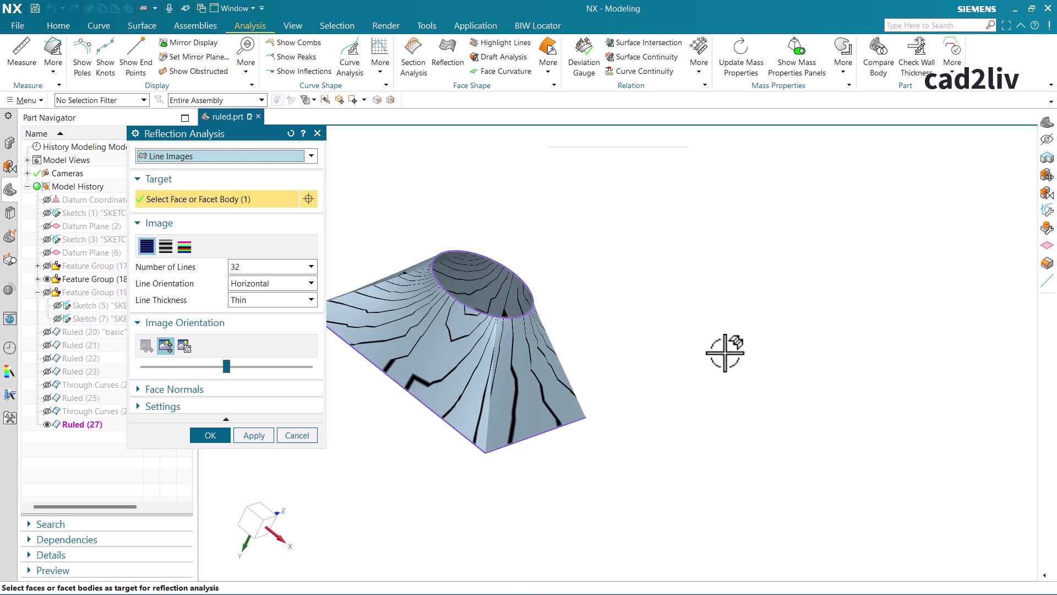
pyautogui.click(312, 438)
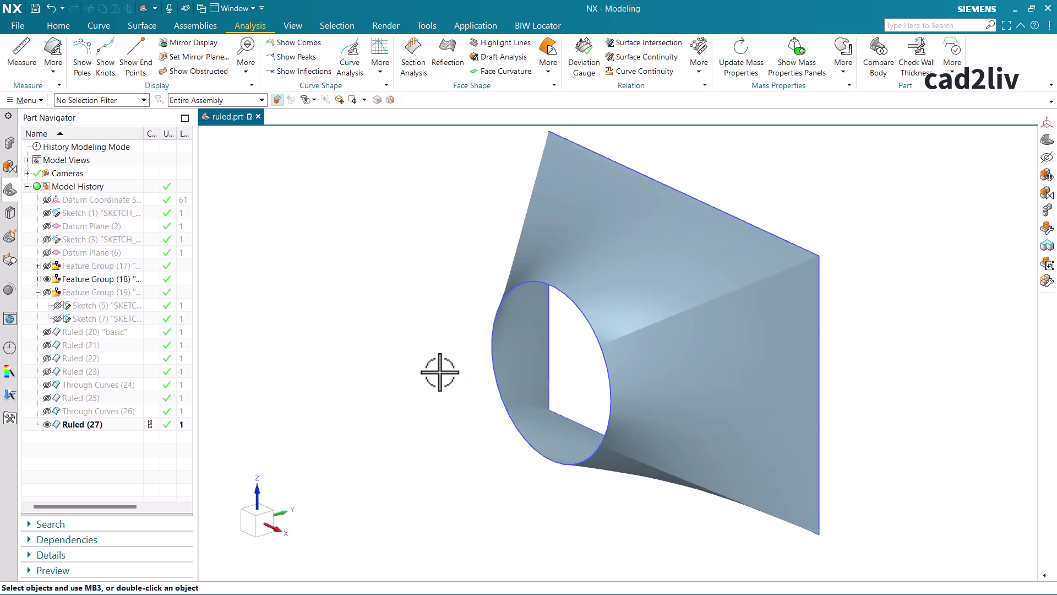
pyautogui.hotkey('ctrl', 'z')
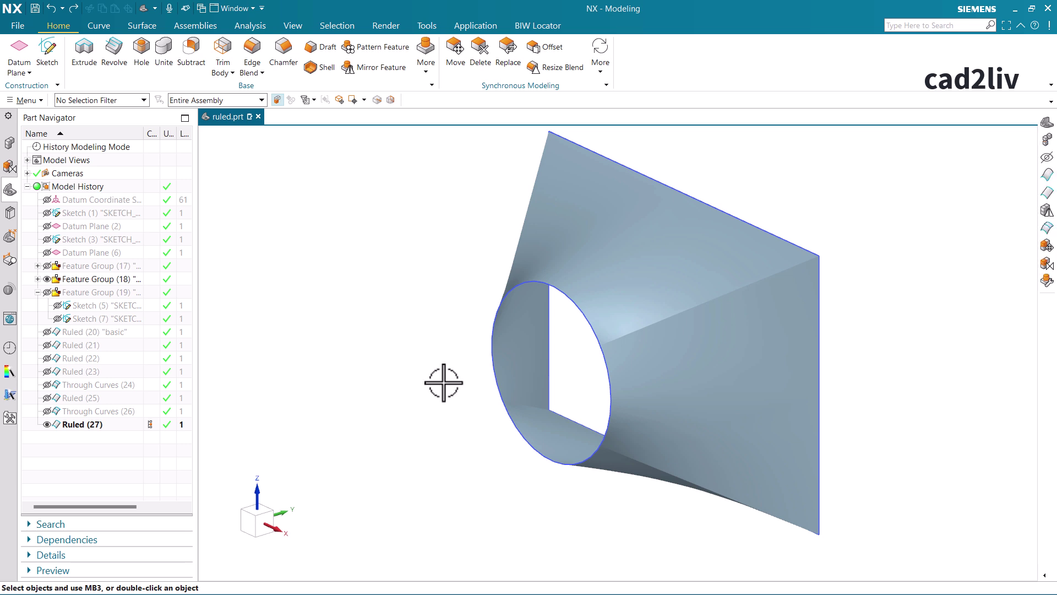
# Show the hidden surfaces Ruled (20) "basic", Ruled (21), Ruled (22) and Ruled (23) alongside the circle-to-rectangle sheet.
pyautogui.click(47, 332)
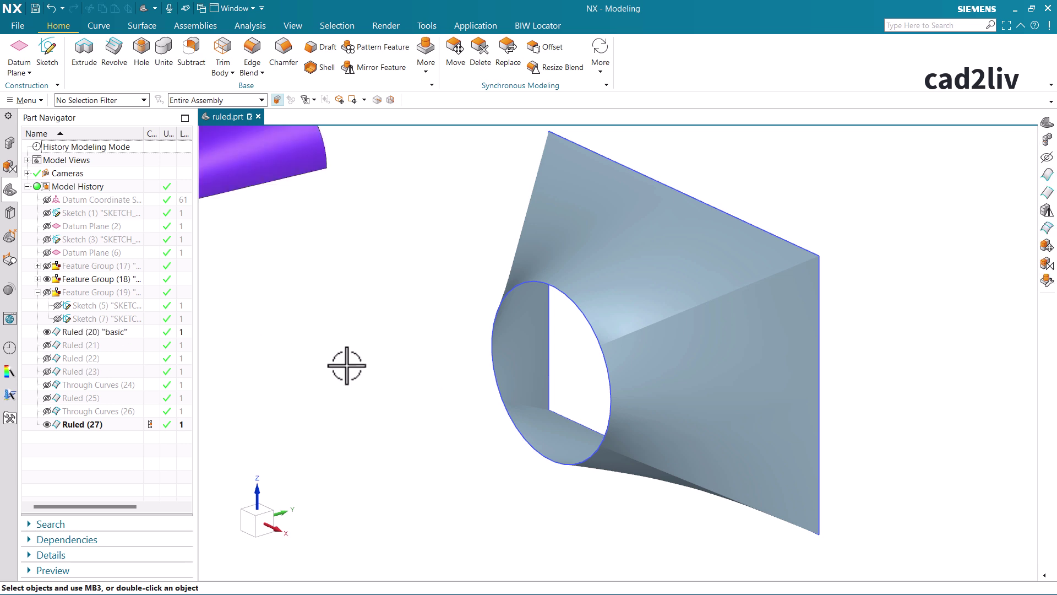
pyautogui.scroll(1, 464, 395)
pyautogui.scroll(-3, 463, 396)
pyautogui.scroll(1, 279, 259)
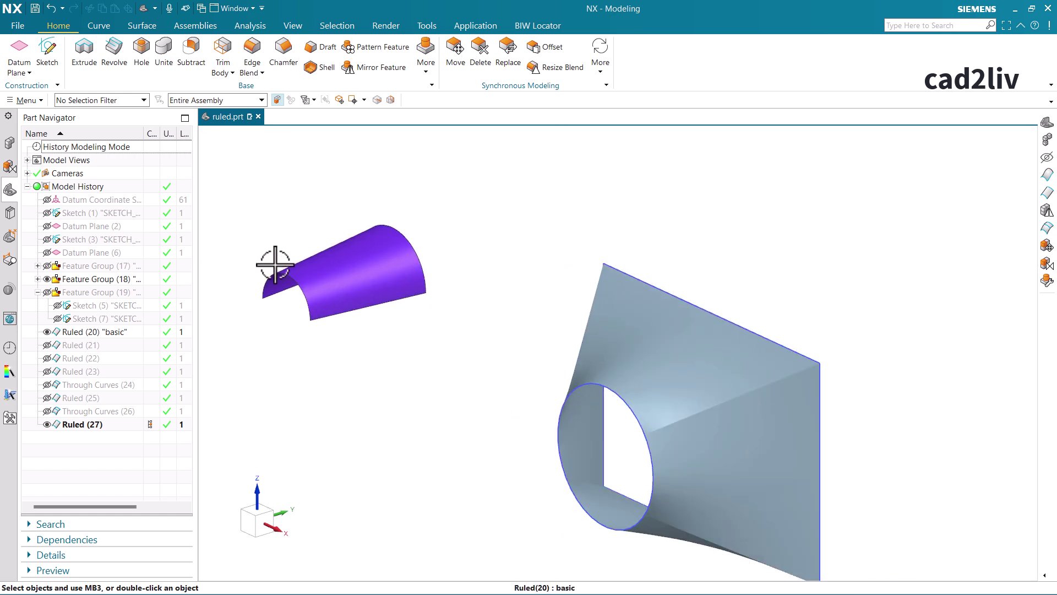
pyautogui.click(47, 345)
pyautogui.click(47, 358)
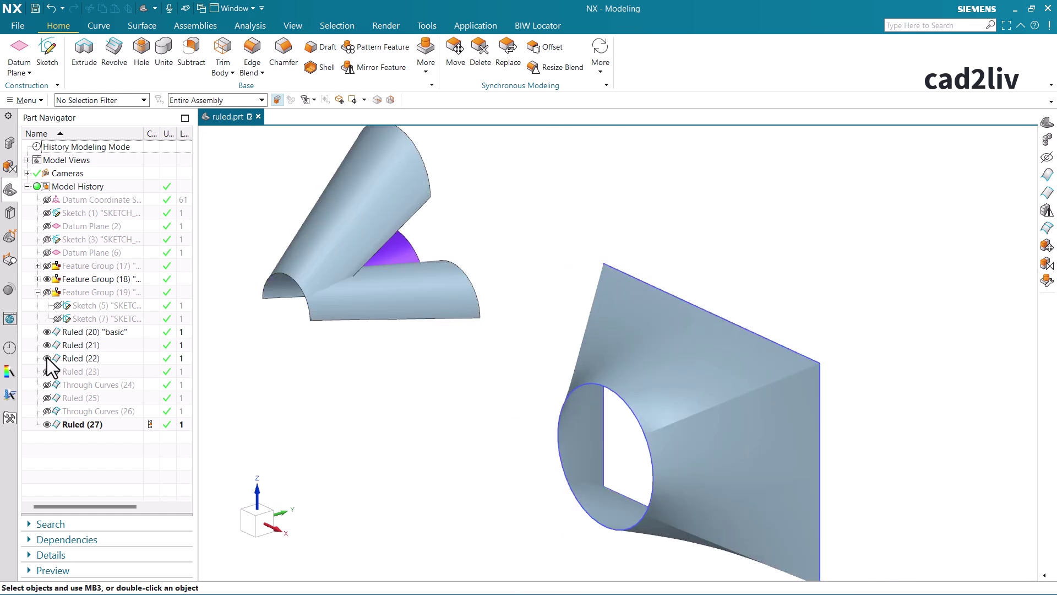
pyautogui.click(47, 372)
pyautogui.scroll(3, 556, 353)
pyautogui.scroll(-4, 561, 351)
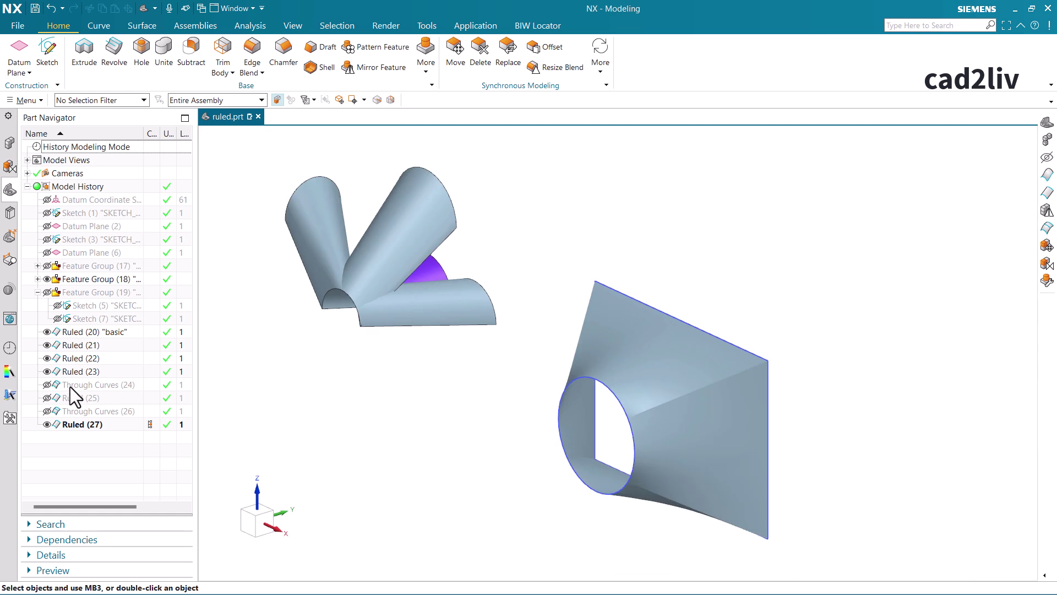
# Show the hidden surfaces Through Curves (24), Ruled (25) and Through Curves (26).
pyautogui.click(47, 385)
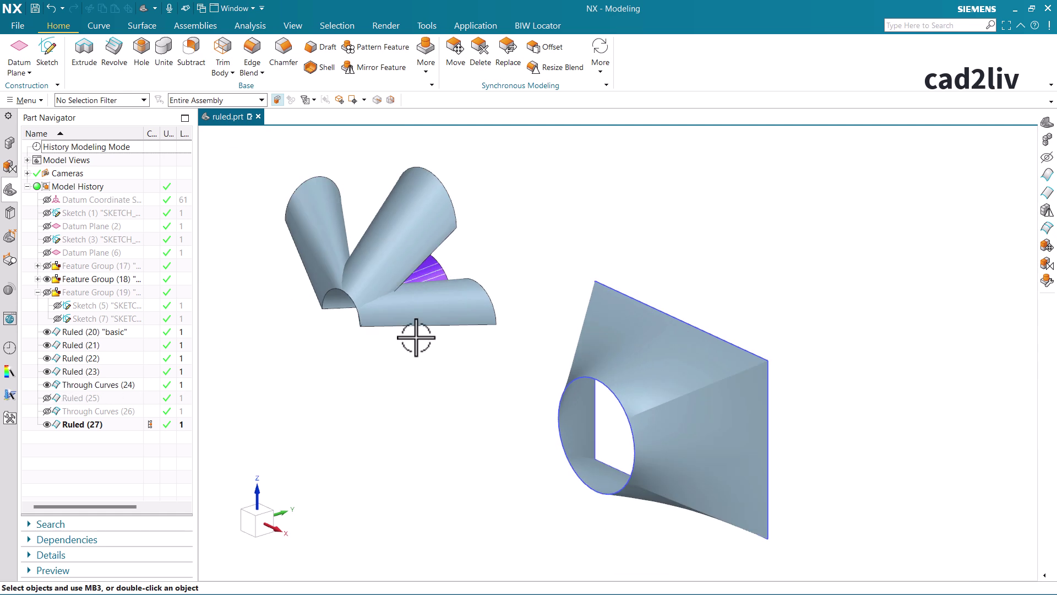
pyautogui.scroll(-3, 430, 292)
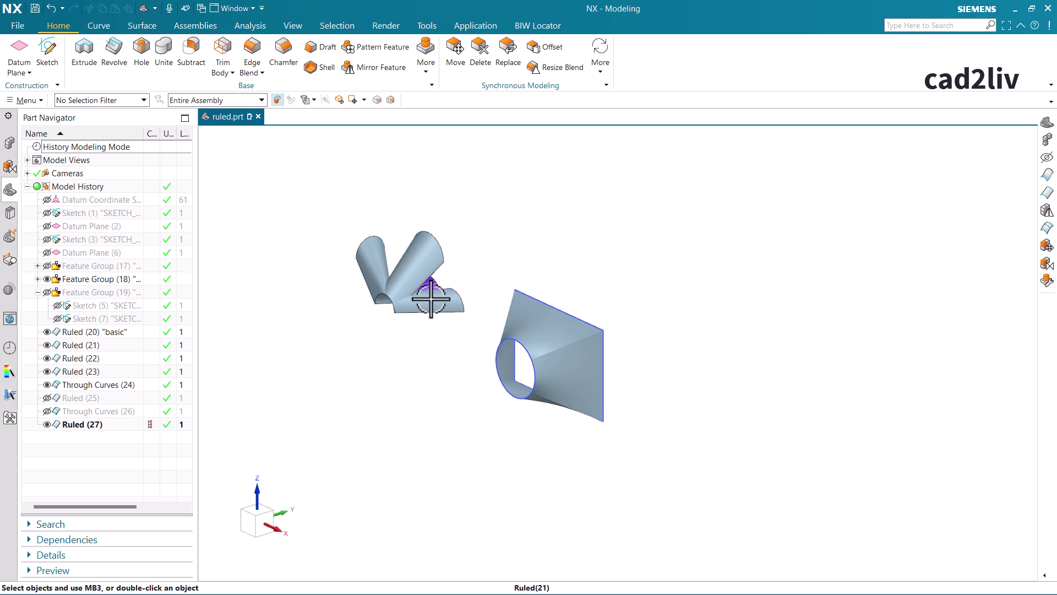
pyautogui.click(47, 398)
pyautogui.scroll(3, 402, 365)
pyautogui.scroll(-5, 402, 365)
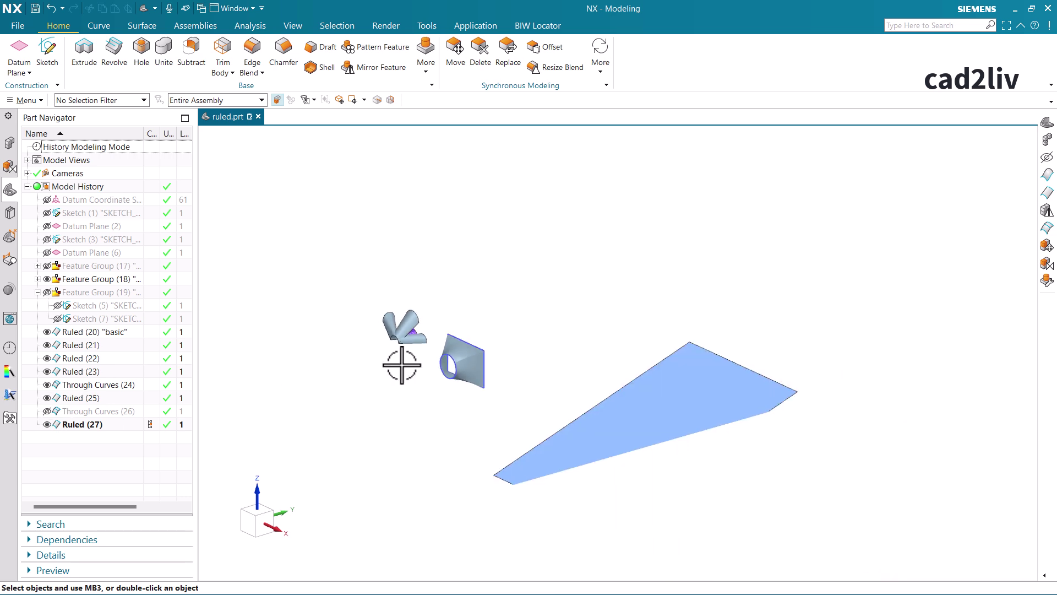
pyautogui.click(48, 412)
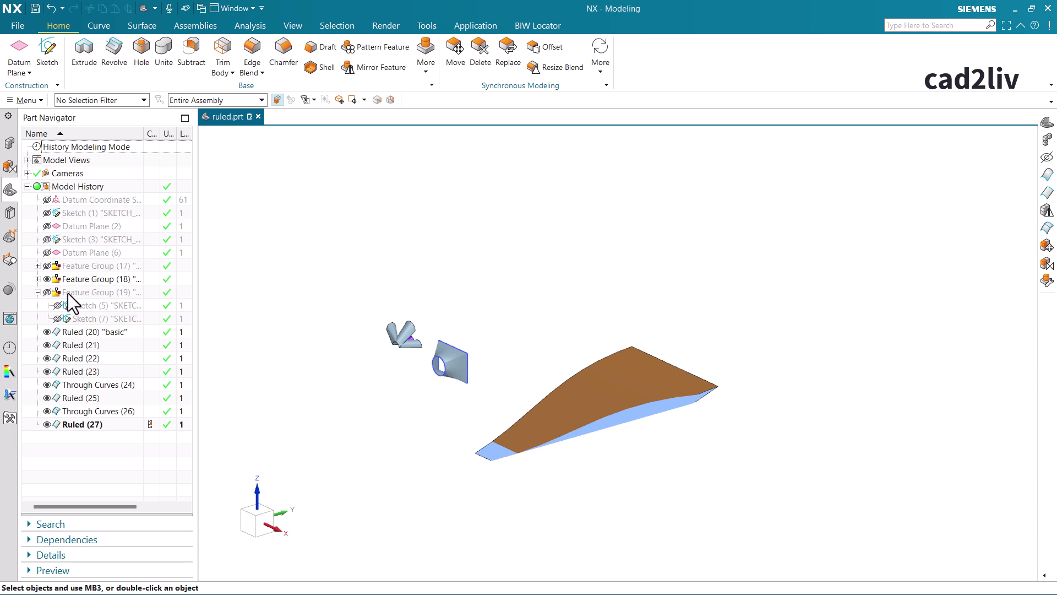
# Show Feature Group (17) and review all the ruled and through-curves surfaces together.
pyautogui.click(47, 265)
pyautogui.scroll(-2, 445, 411)
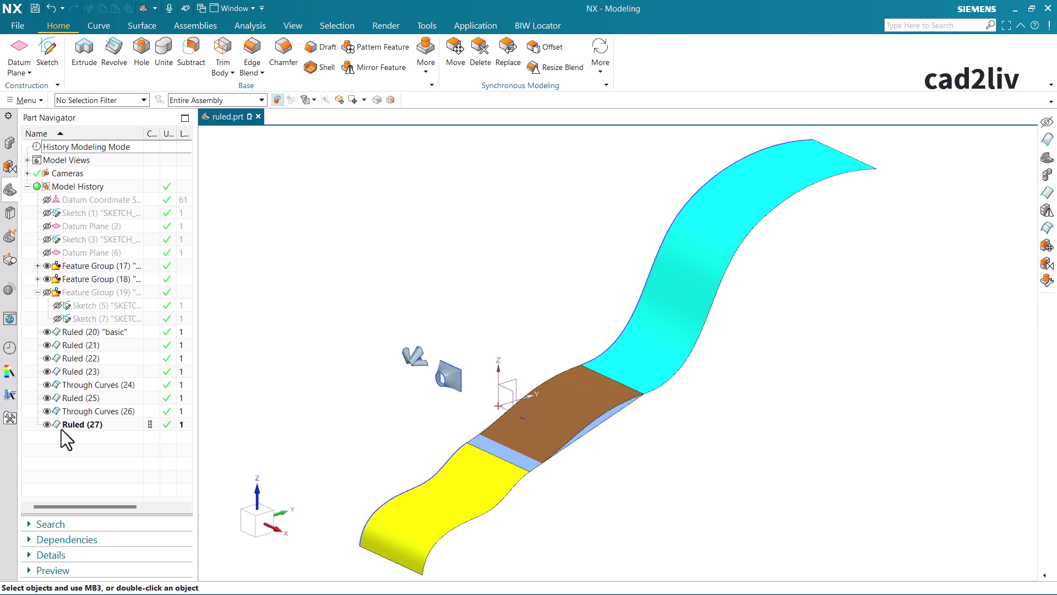
pyautogui.scroll(-2, 448, 384)
pyautogui.scroll(5, 447, 384)
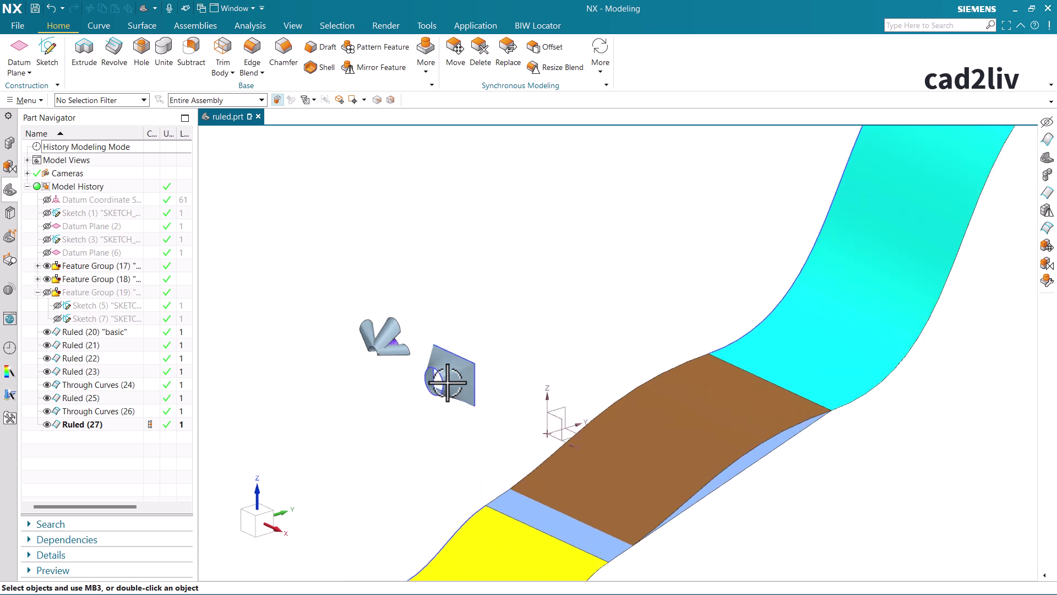
pyautogui.scroll(2, 448, 385)
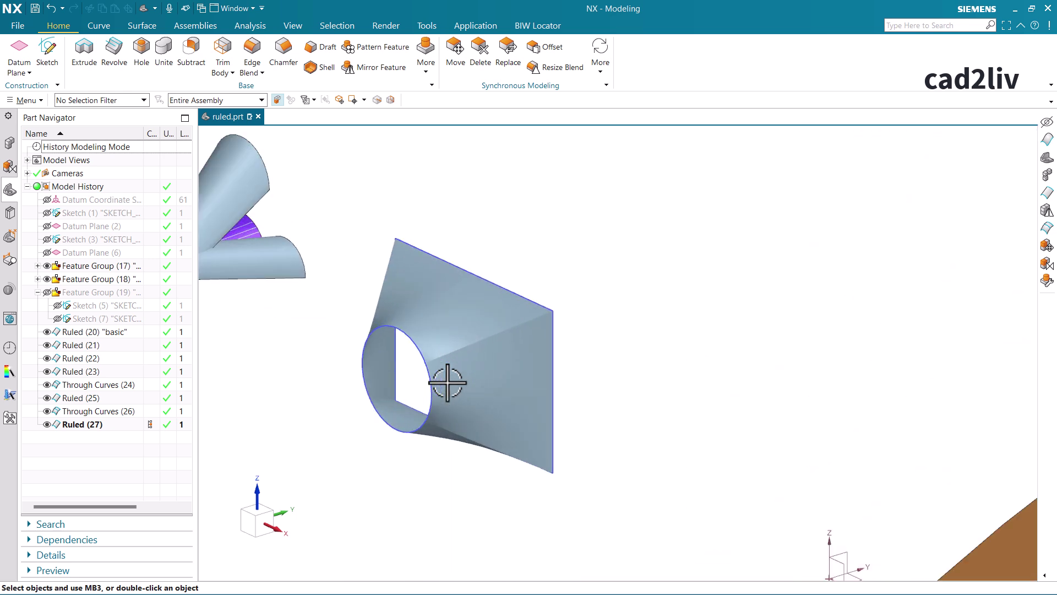
pyautogui.scroll(-6, 447, 385)
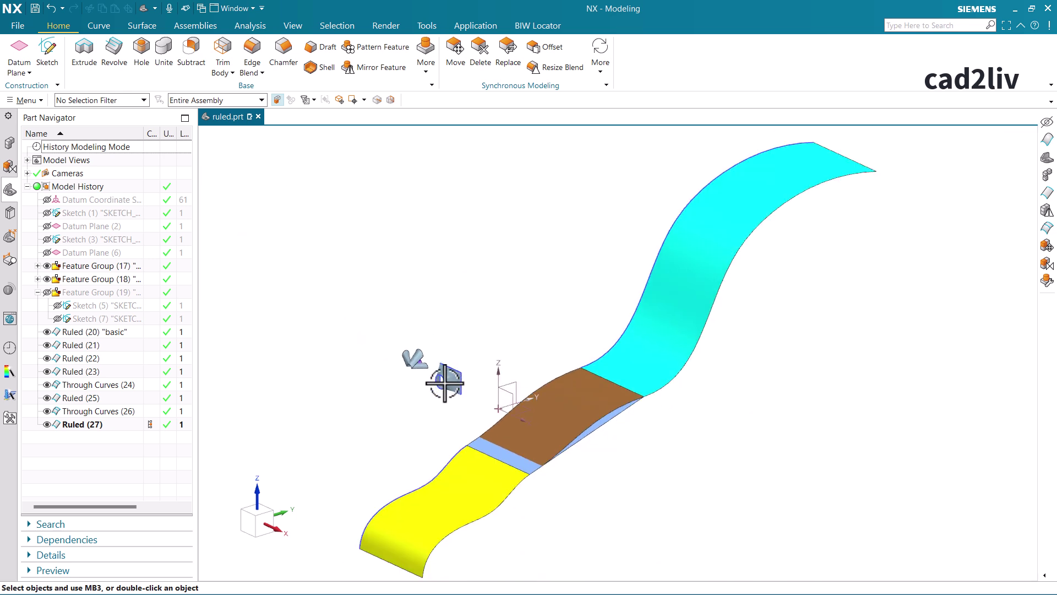